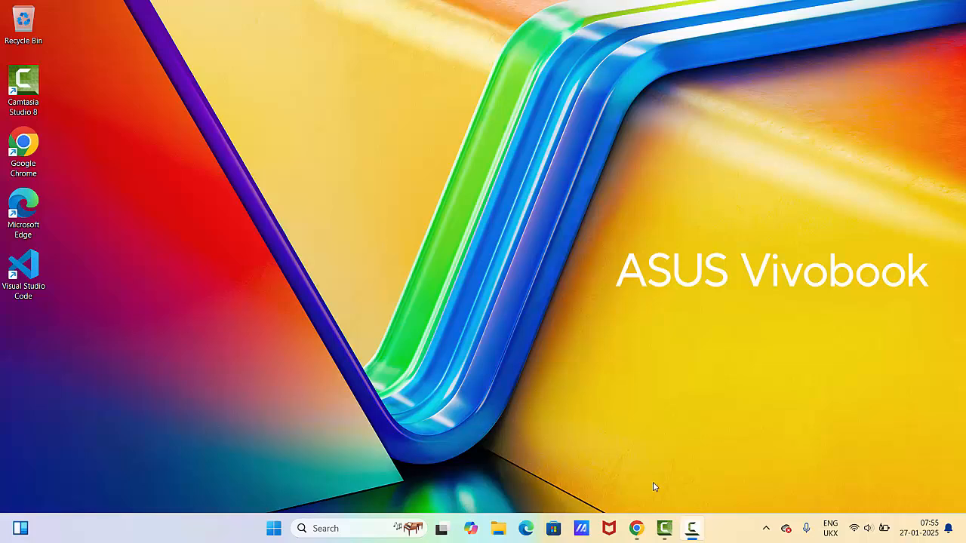
# Switch to Chrome, search Google for tallysolutions, and open the download page of the Tally Solutions website
pyautogui.click(636, 528)
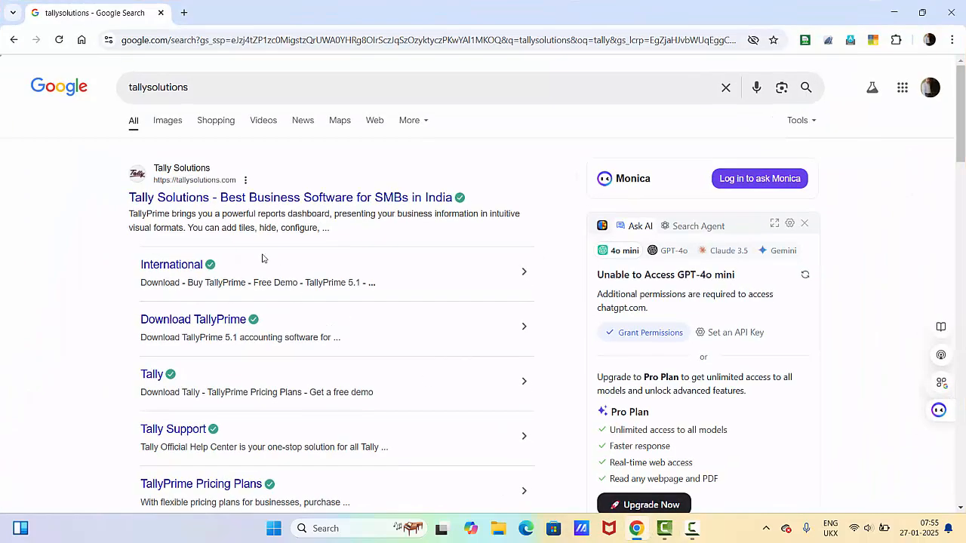
pyautogui.click(209, 95)
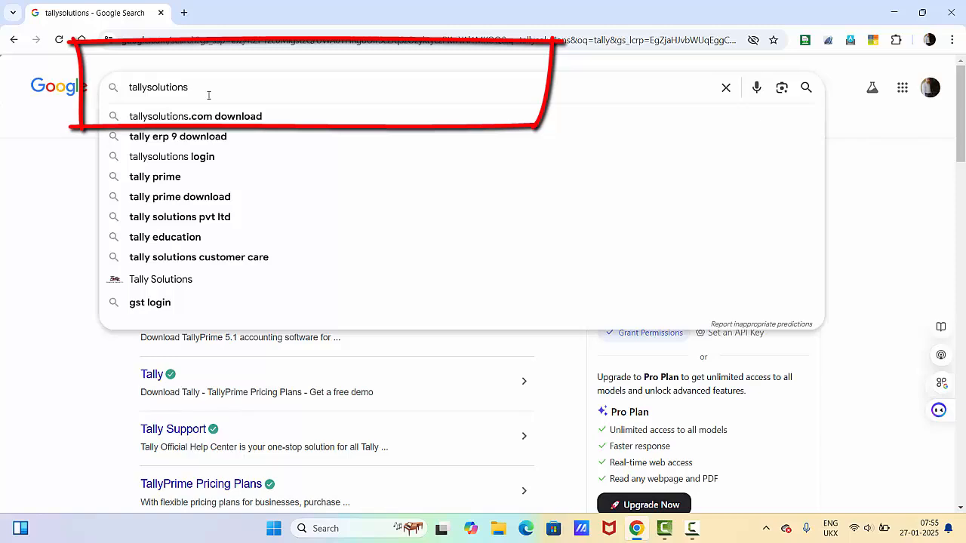
pyautogui.press('Return')
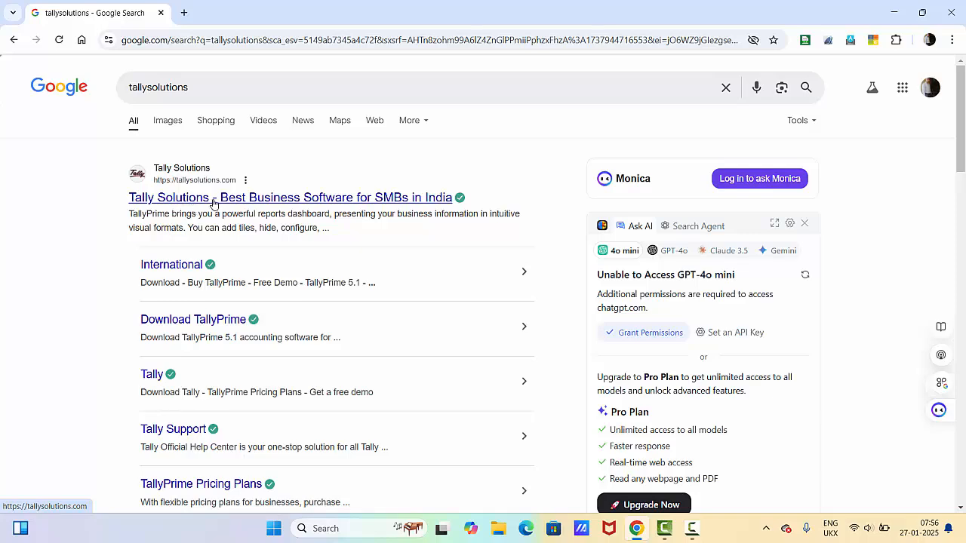
pyautogui.click(213, 199)
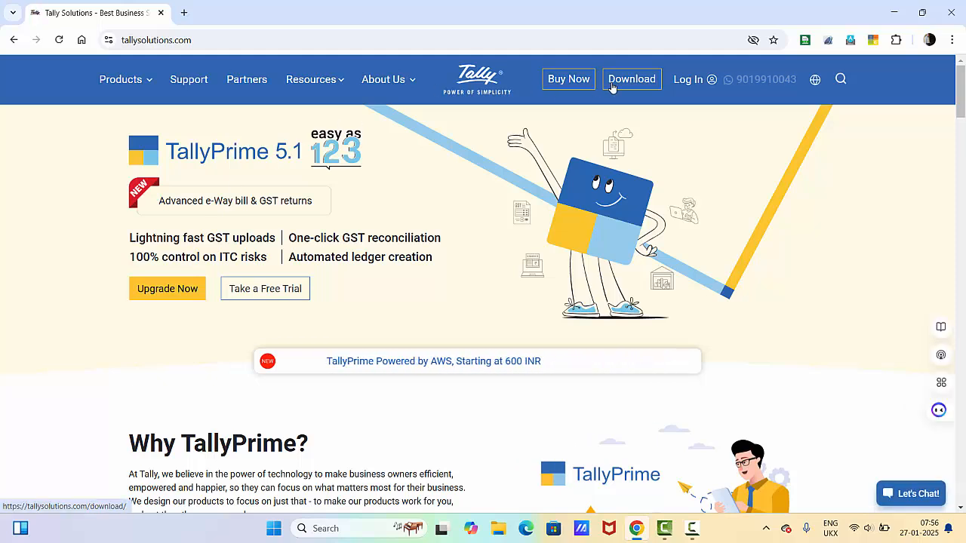
pyautogui.click(612, 88)
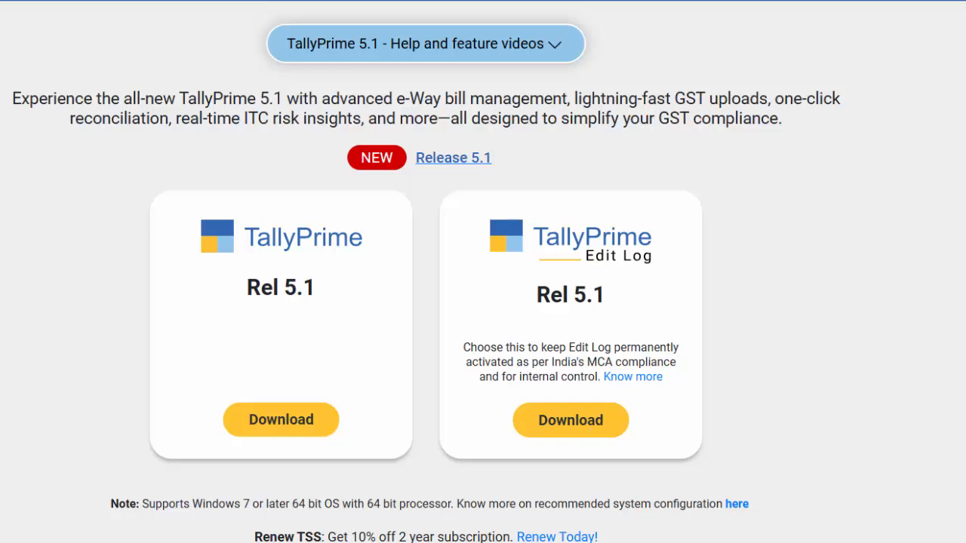
# Review the products on the download page and download the TallyPrime Edit Log Rel 5.1 installer
pyautogui.scroll(-3, 939, 275)
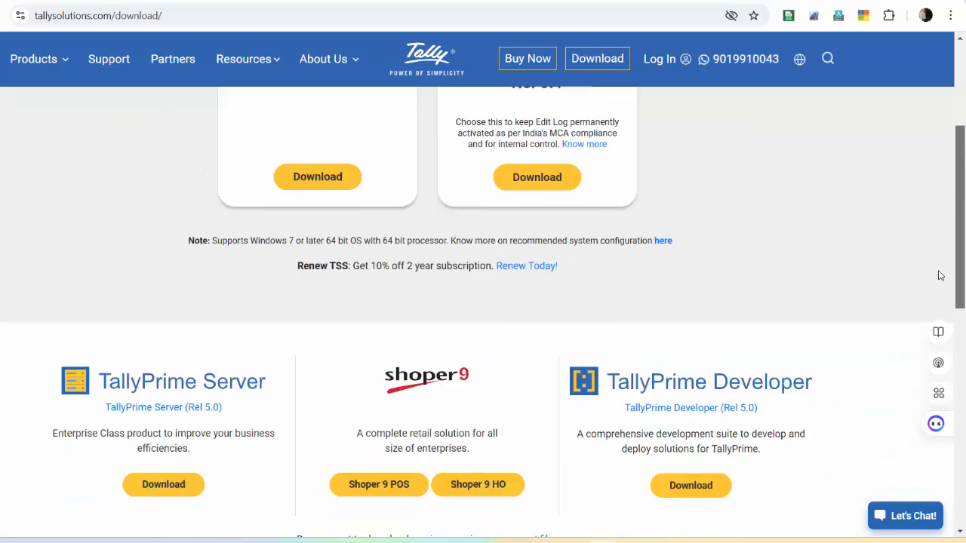
pyautogui.scroll(-2, 940, 290)
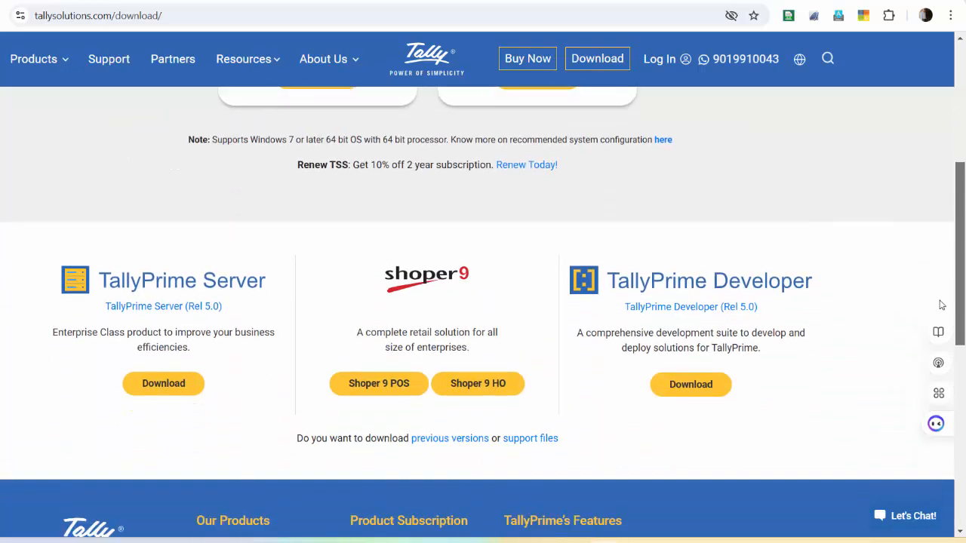
pyautogui.scroll(-1, 941, 304)
pyautogui.scroll(-1, 927, 325)
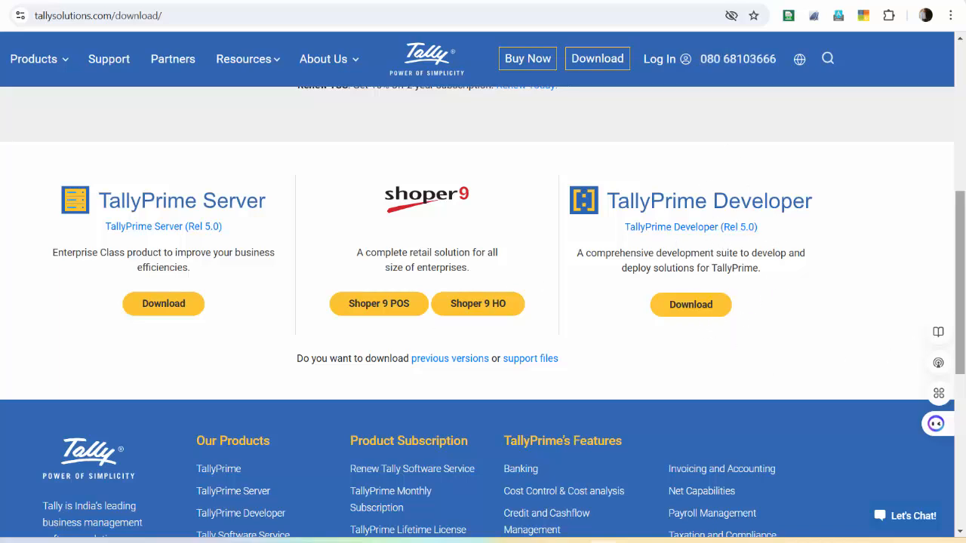
pyautogui.scroll(4, 746, 319)
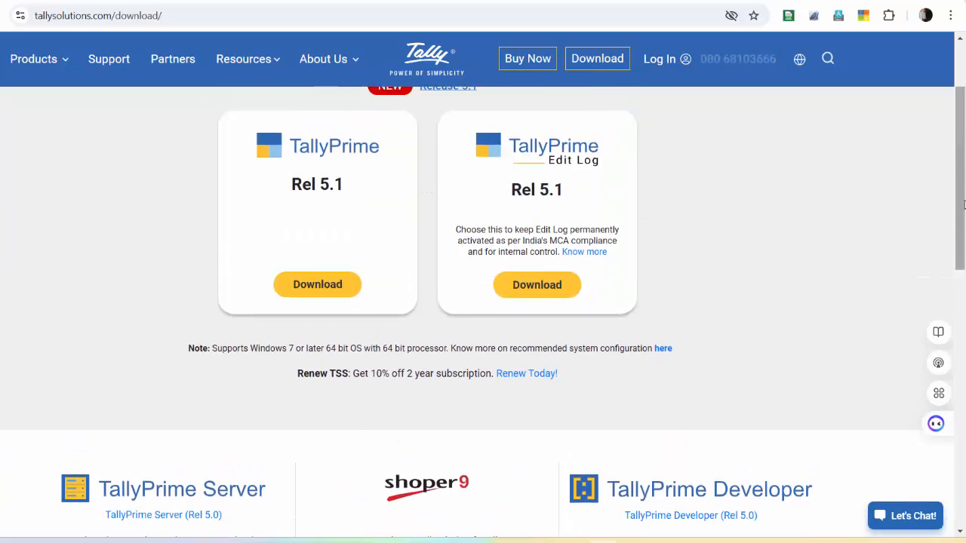
pyautogui.click(533, 284)
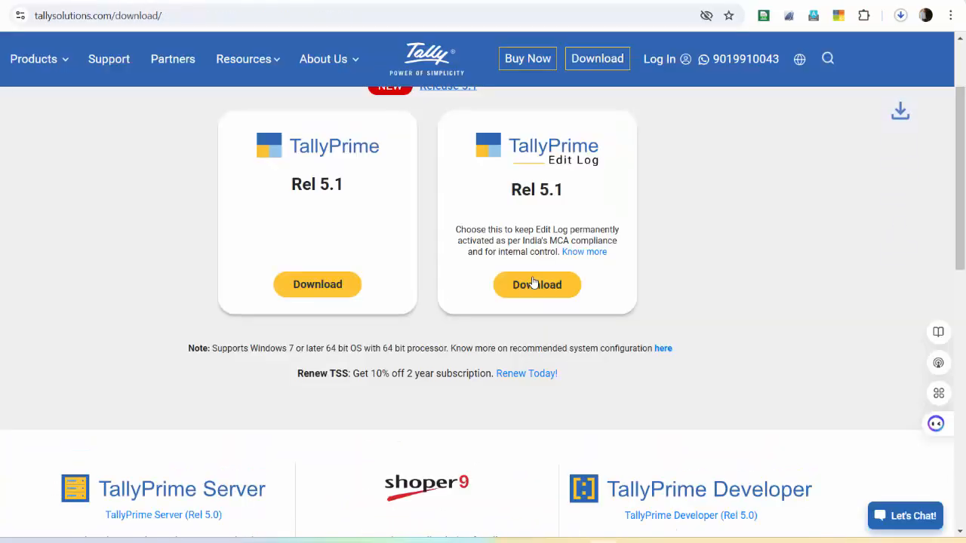
# Run the downloaded setup.exe once it is complete and install TallyPrime Edit Log 5.1 in the default application path
pyautogui.click(898, 16)
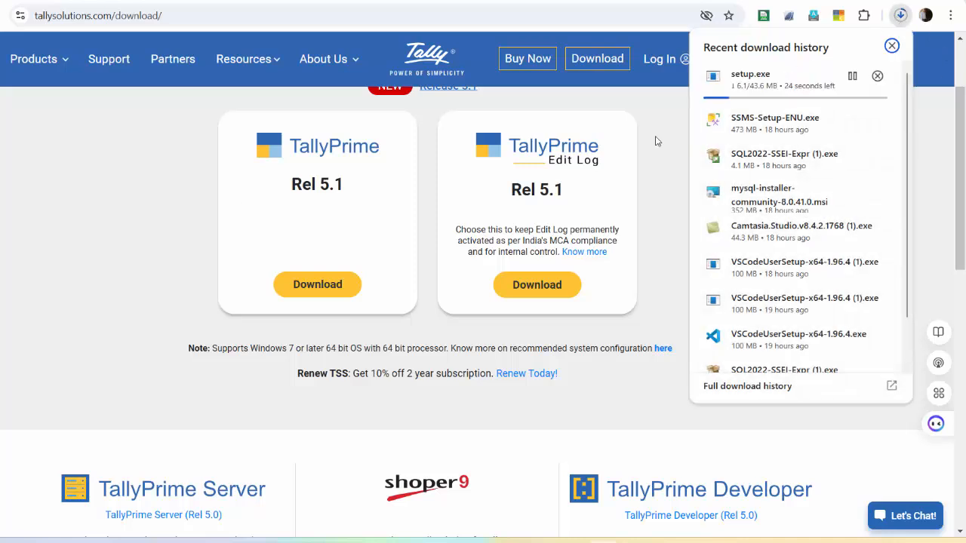
pyautogui.click(70, 231)
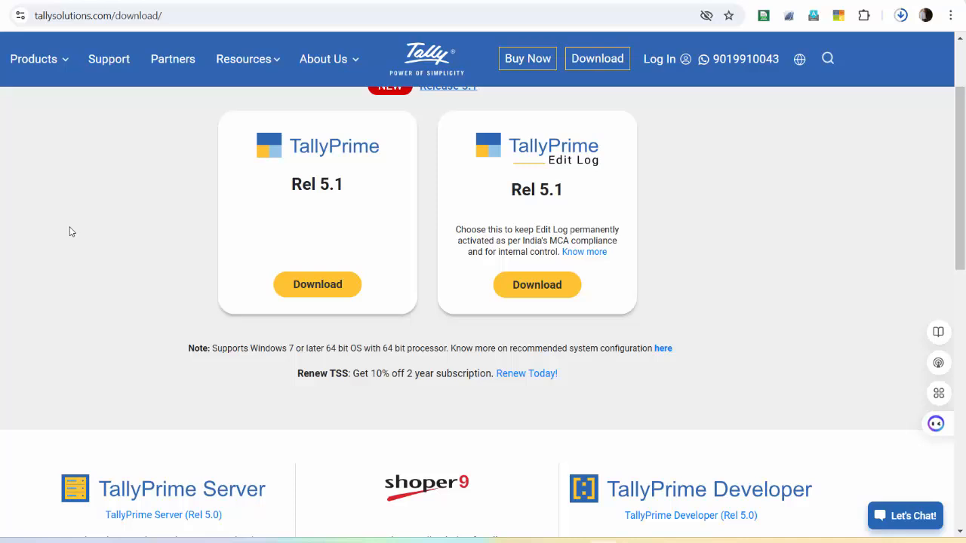
pyautogui.click(907, 22)
pyautogui.click(908, 23)
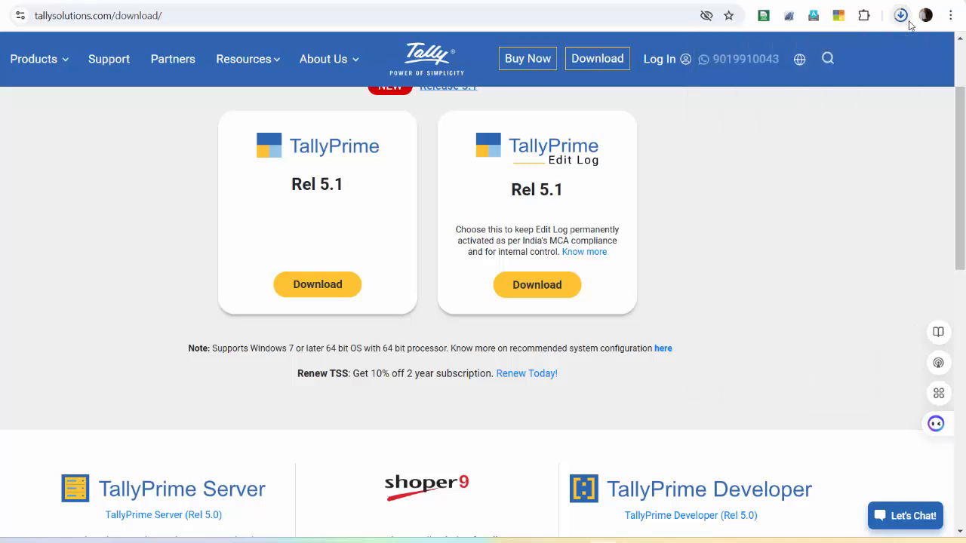
pyautogui.click(908, 22)
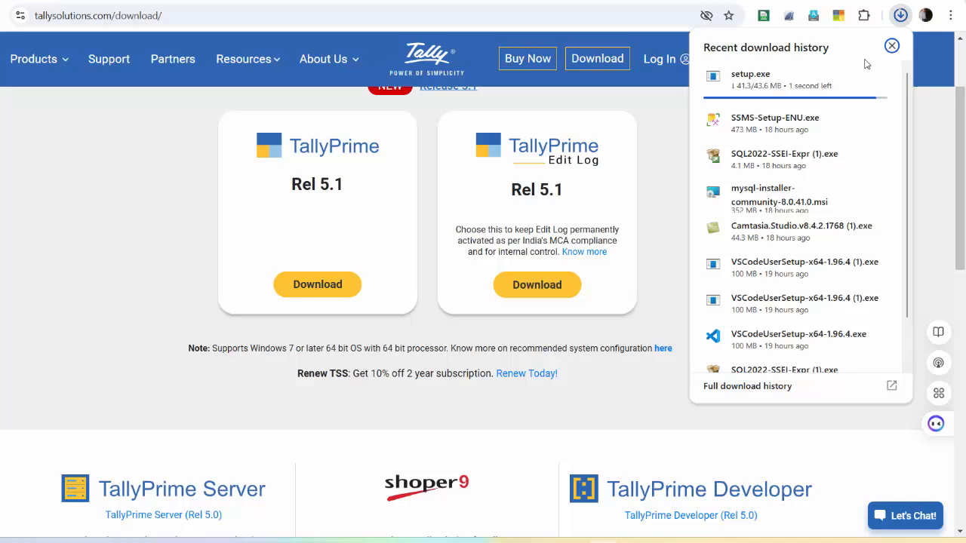
pyautogui.click(766, 88)
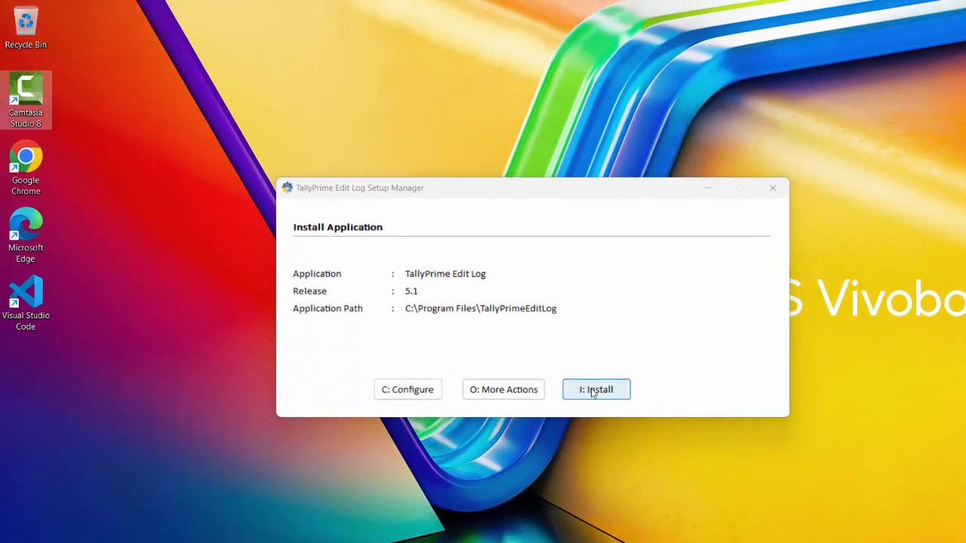
pyautogui.click(593, 390)
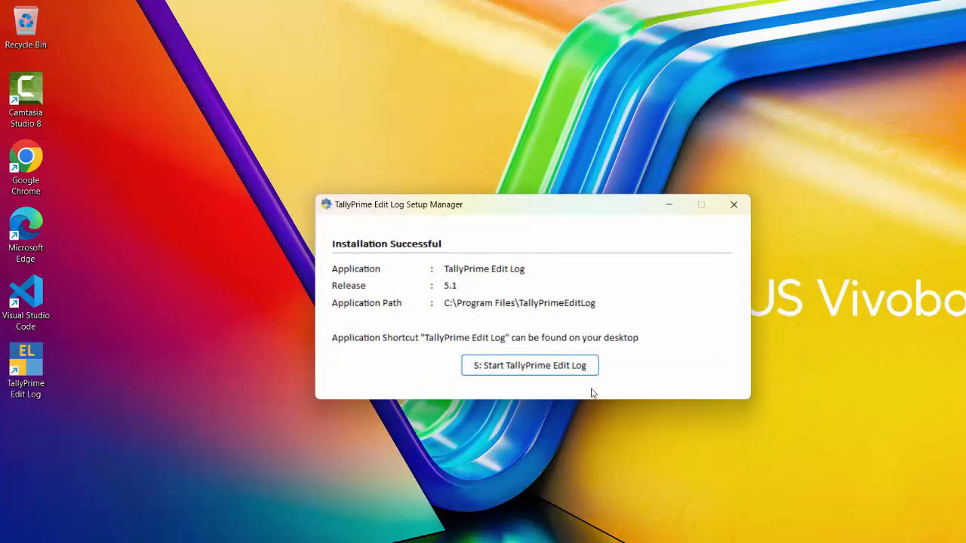
# Start TallyPrime Edit Log with network access allowed and the default startup settings, in the free Educational mode
pyautogui.click(512, 369)
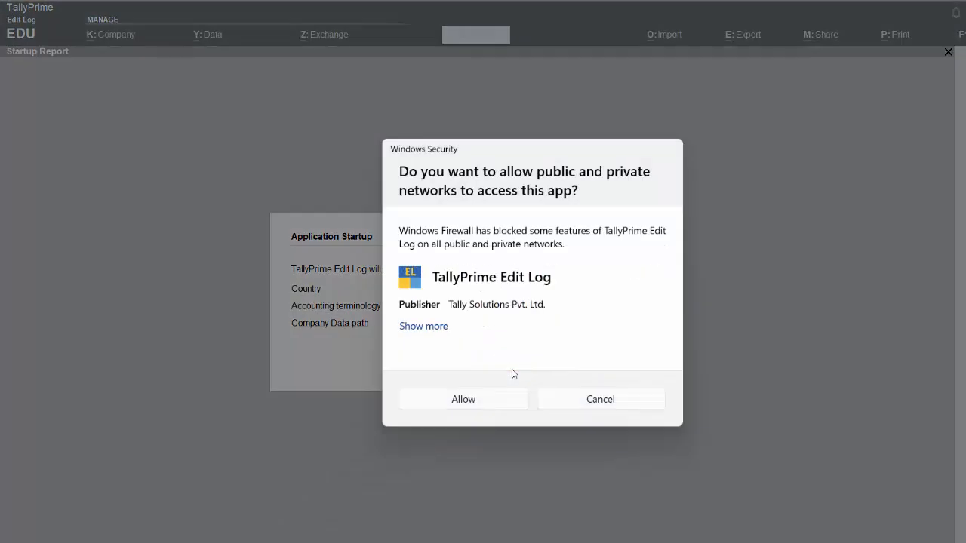
pyautogui.click(489, 405)
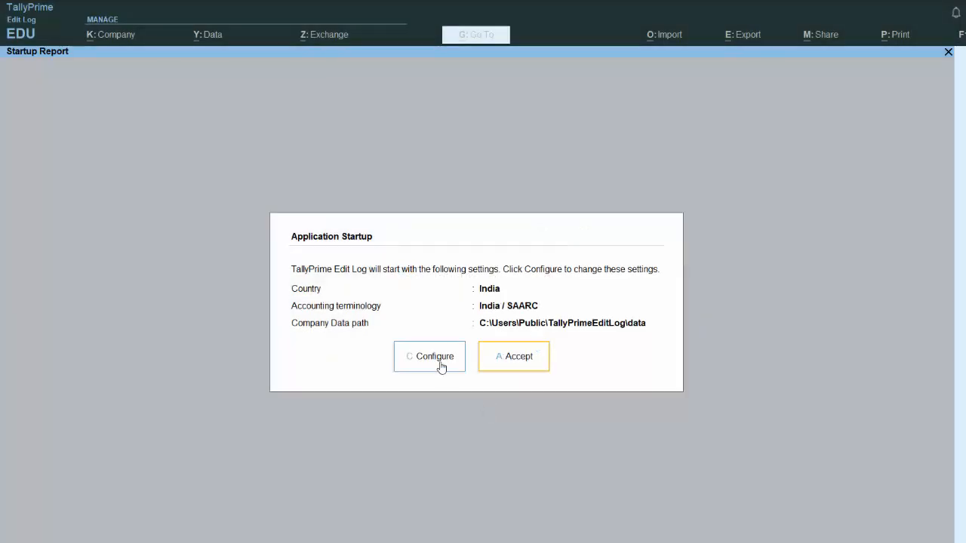
pyautogui.click(504, 366)
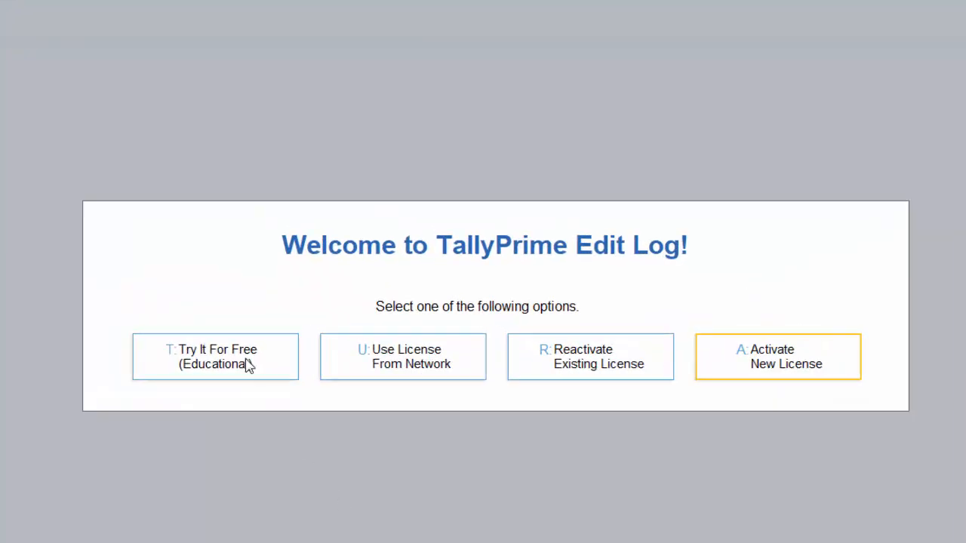
pyautogui.click(245, 361)
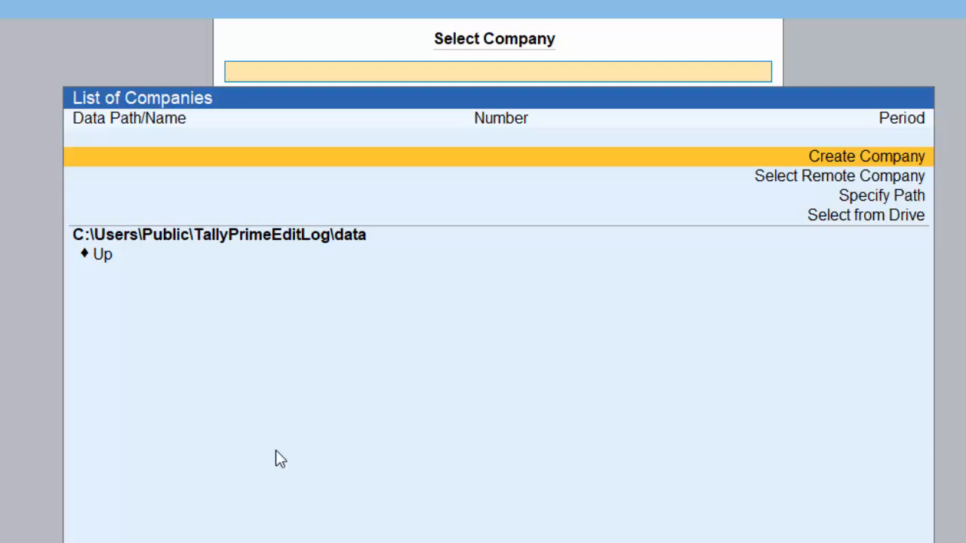
# Begin creating a company with New Company as its company and mailing name, and fill in its address
pyautogui.press('Return')
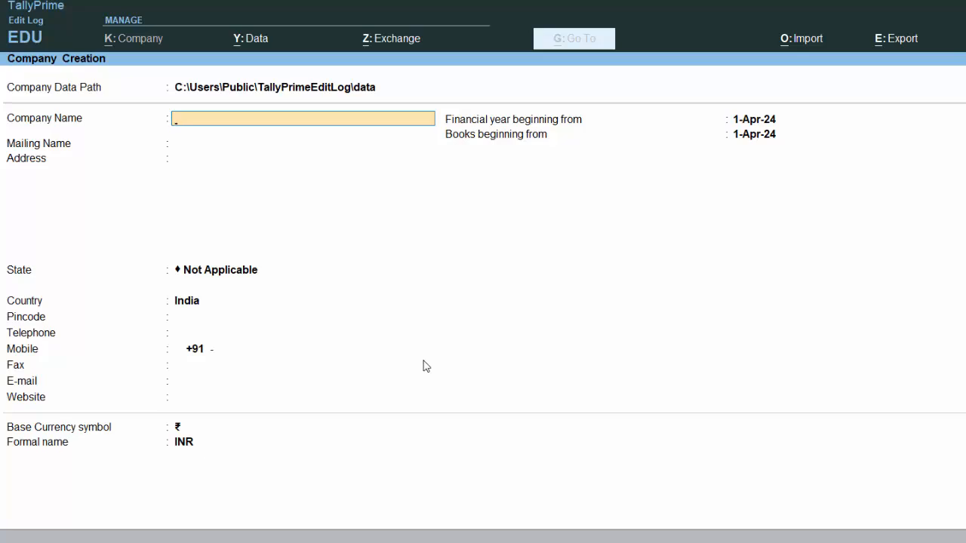
pyautogui.write('New company')
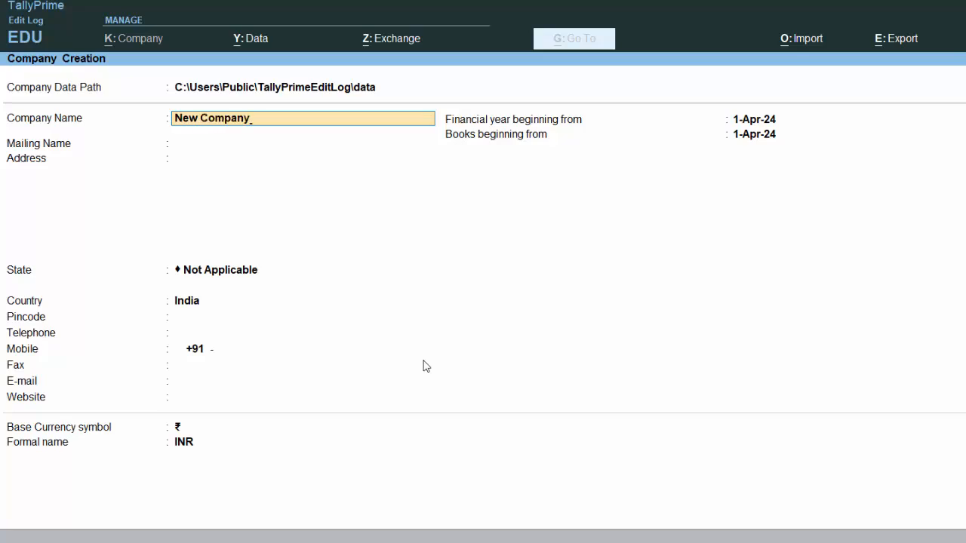
pyautogui.press('Return')
pyautogui.press('Return')
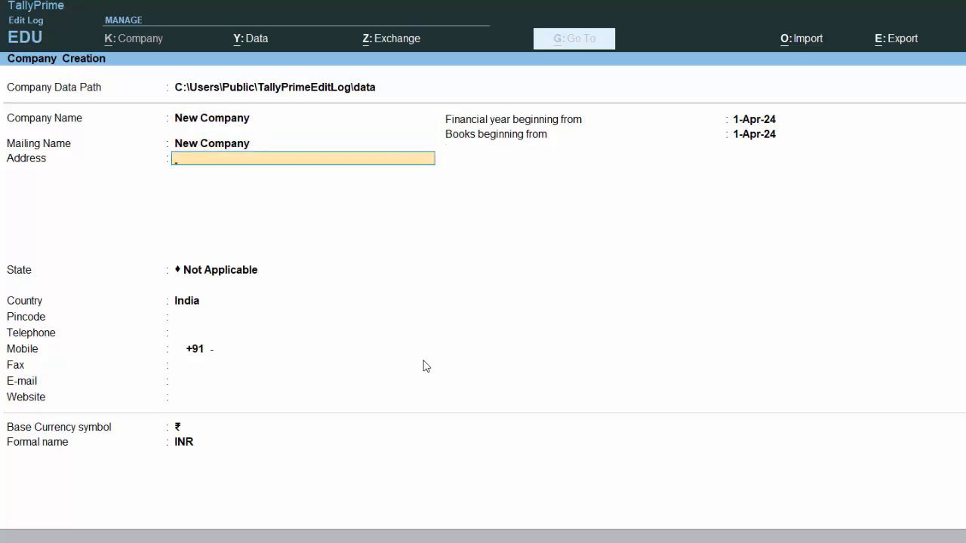
pyautogui.write('New colony Deor')
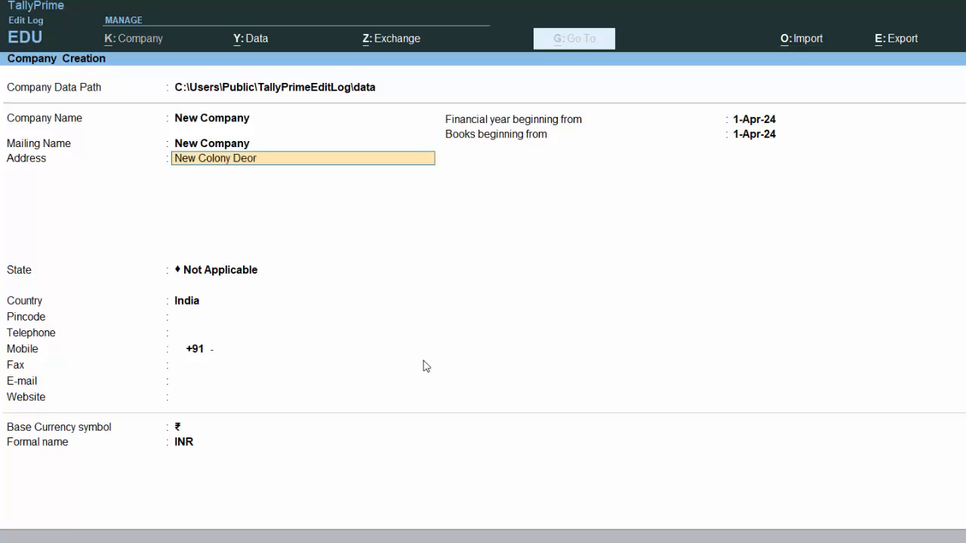
pyautogui.press('Return')
pyautogui.press('Return')
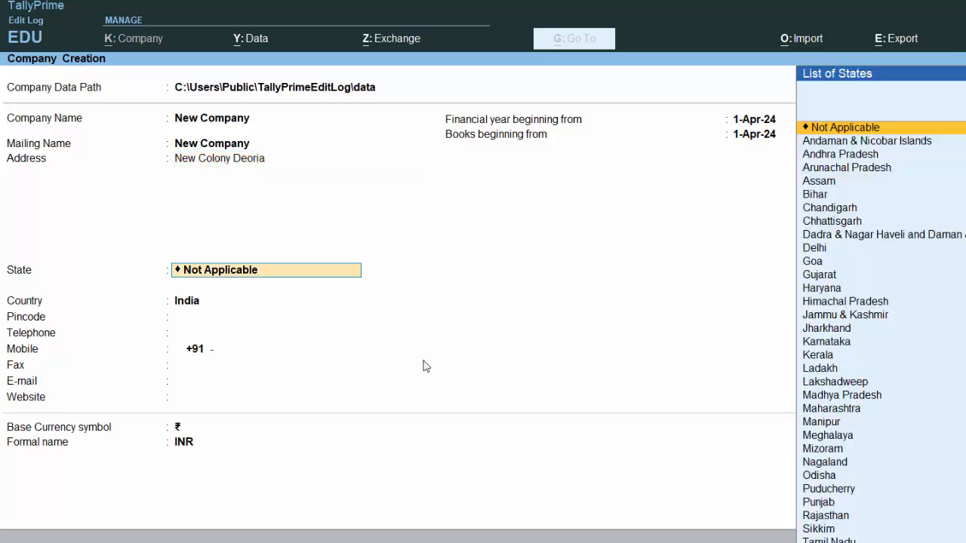
# Set the company's state to Uttar Pradesh
pyautogui.write('U')
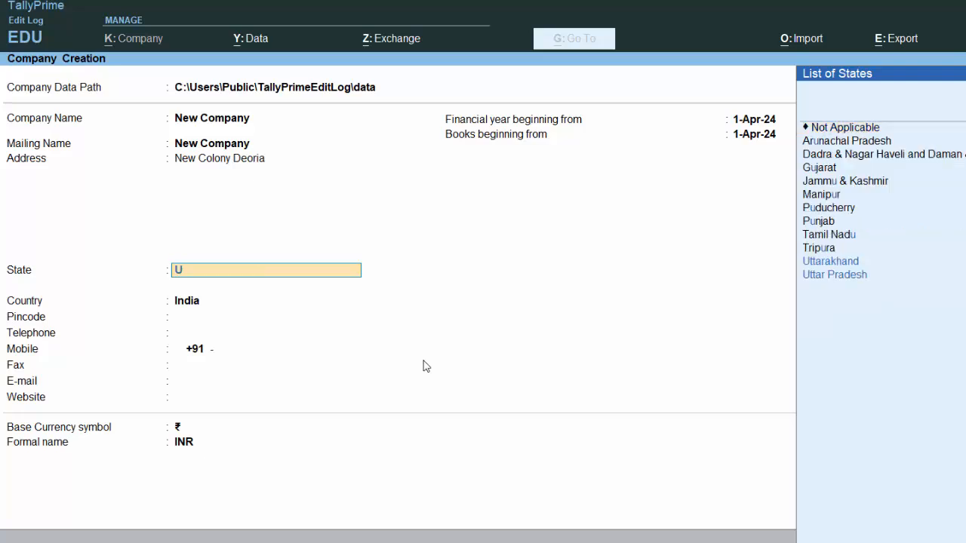
pyautogui.press('Down')
pyautogui.press('Down')
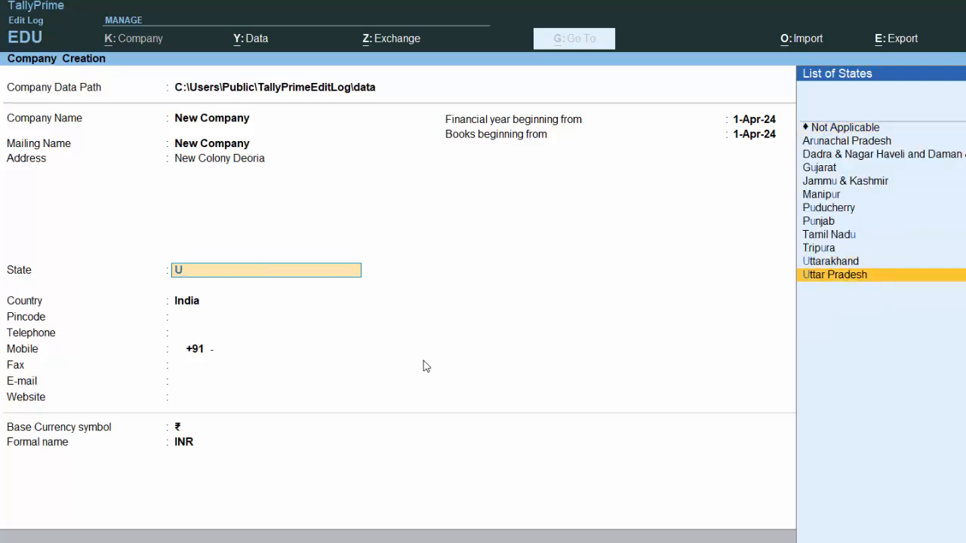
pyautogui.press('Return')
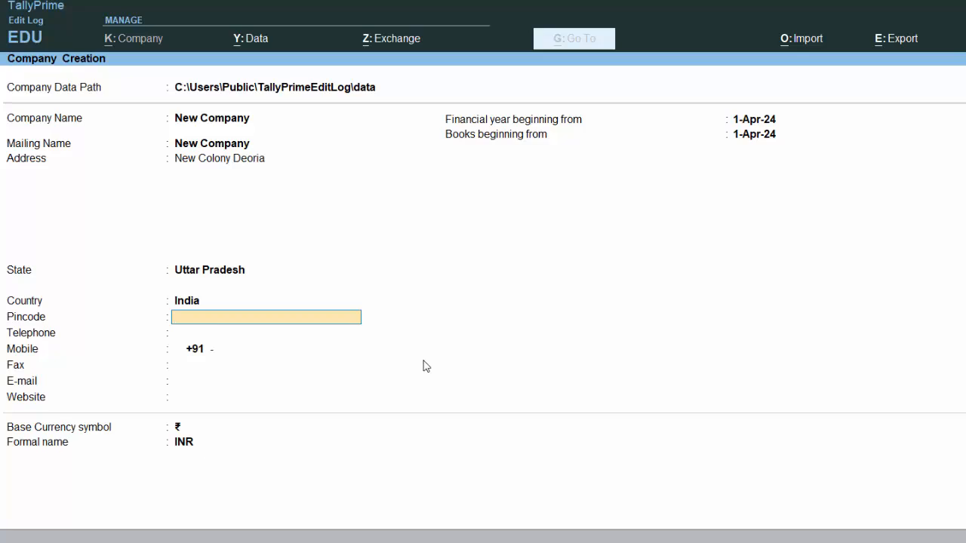
# Enter the company's pincode, leave the contact fields blank, keep the INR currency defaults, and save the company
pyautogui.write('274001')
pyautogui.press('Return')
pyautogui.press('Return')
pyautogui.press('Return')
pyautogui.press('Return')
pyautogui.press('Return')
pyautogui.press('Return')
pyautogui.press('Return')
pyautogui.press('Return')
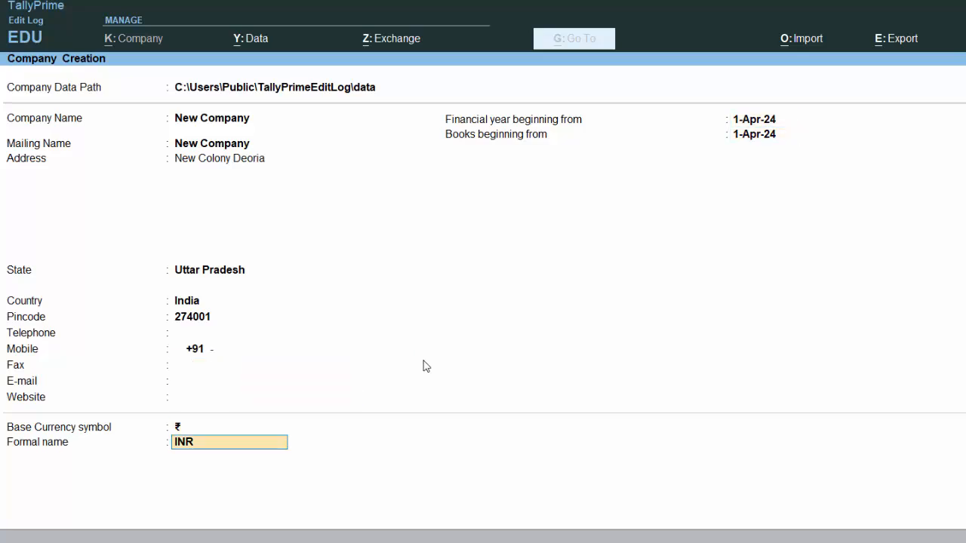
pyautogui.press('Return')
pyautogui.press('Return')
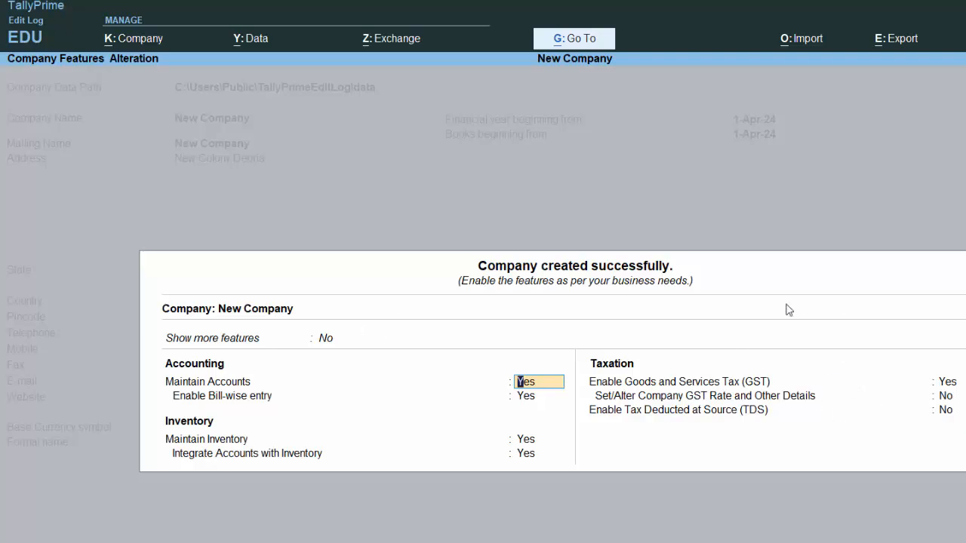
# Show all company features and enable the Discount column and separate Actual and Billed Quantity columns in invoices
pyautogui.click(324, 339)
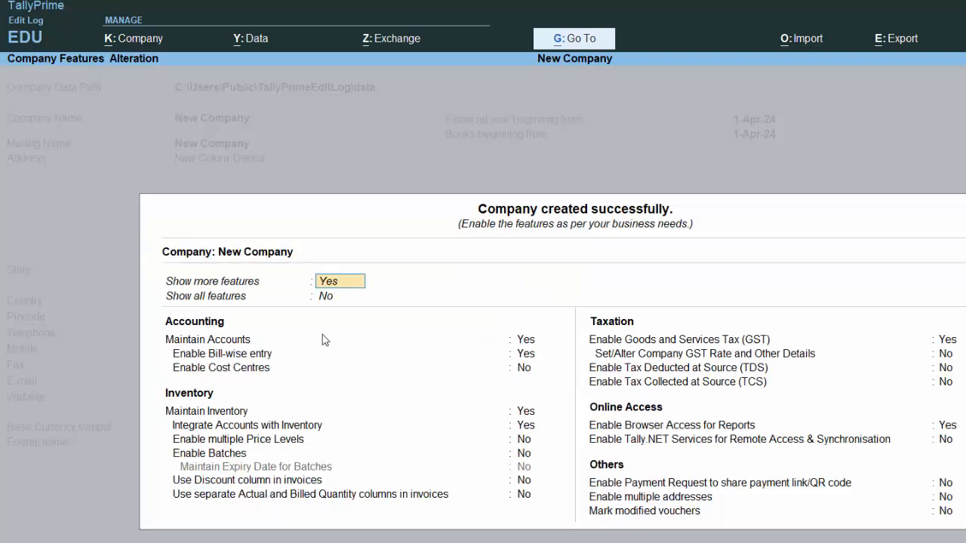
pyautogui.click(326, 297)
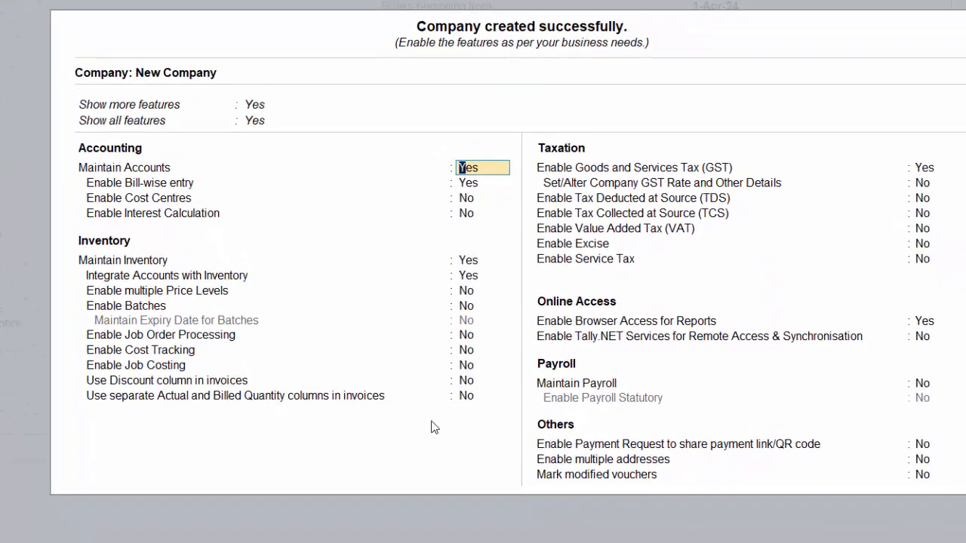
pyautogui.click(466, 398)
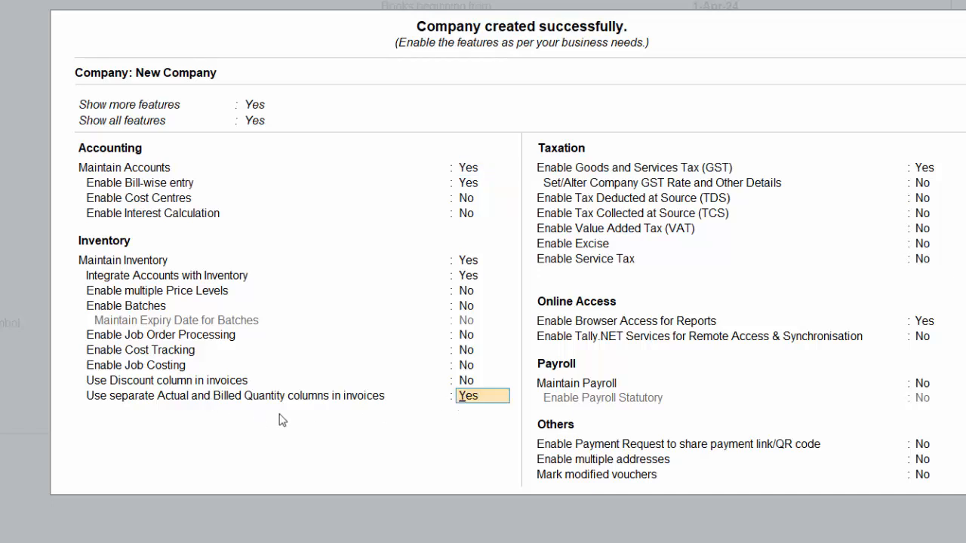
pyautogui.click(468, 380)
pyautogui.press('Return')
pyautogui.press('Return')
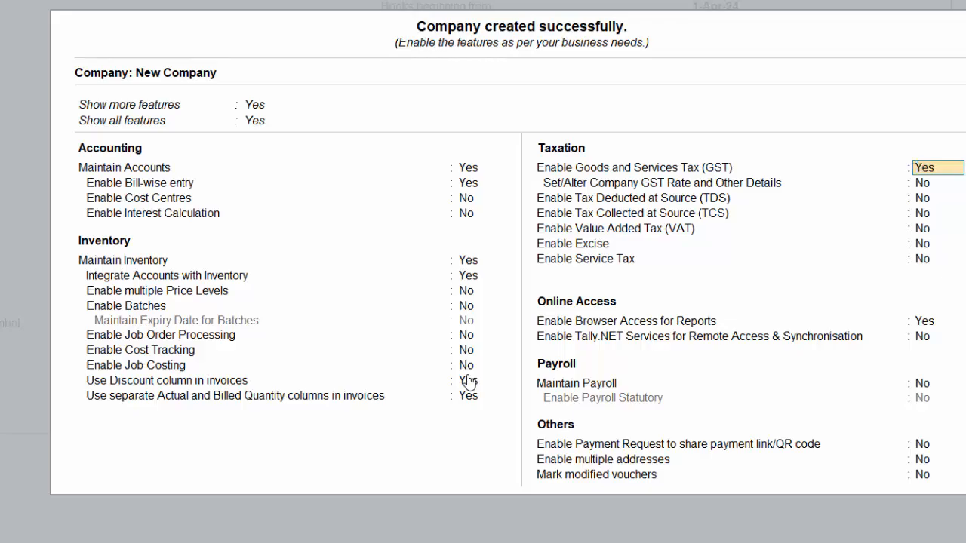
# Enable Goods and Services Tax (GST) for the company and keep Uttar Pradesh as the GST registration state
pyautogui.write('y')
pyautogui.press('Return')
pyautogui.press('Return')
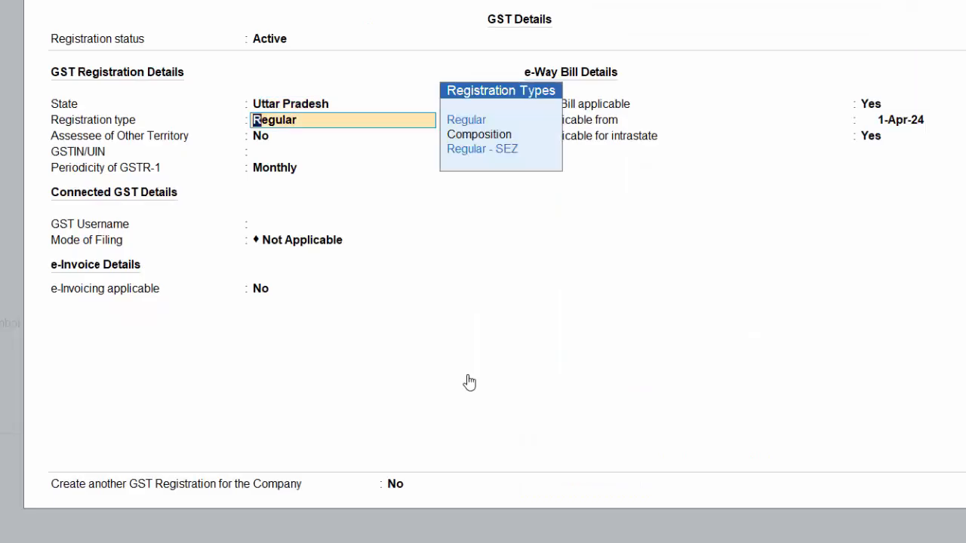
# Keep the Regular registration type, enter the company's GSTIN/UIN, and leave the GSTR-1 periodicity as Monthly
pyautogui.press('Return')
pyautogui.press('Return')
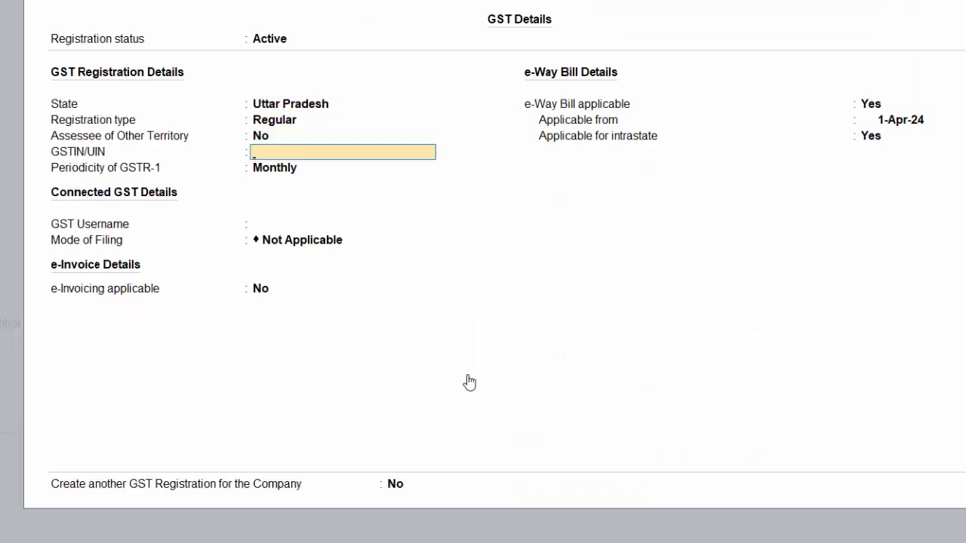
pyautogui.write('FHFHFHFHGF56757')
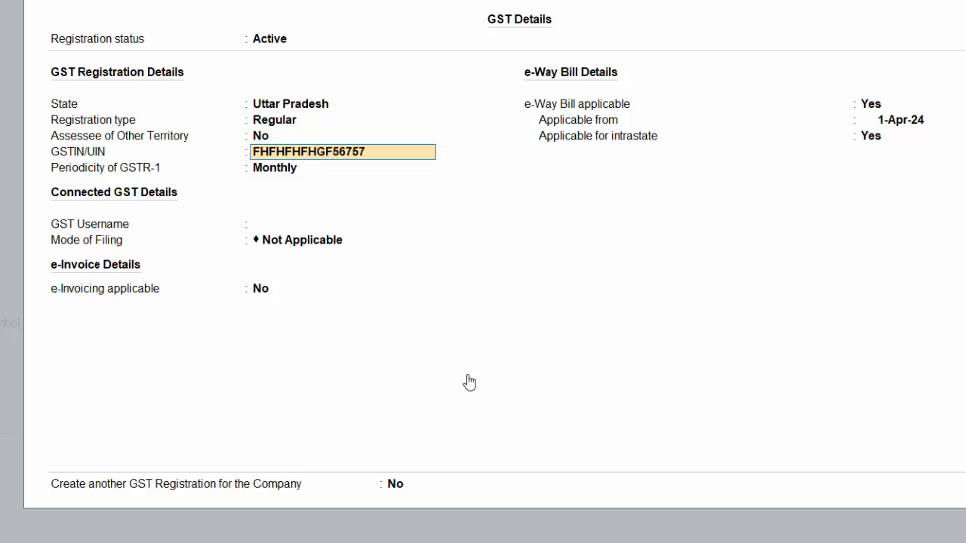
pyautogui.press('Return')
pyautogui.press('Return')
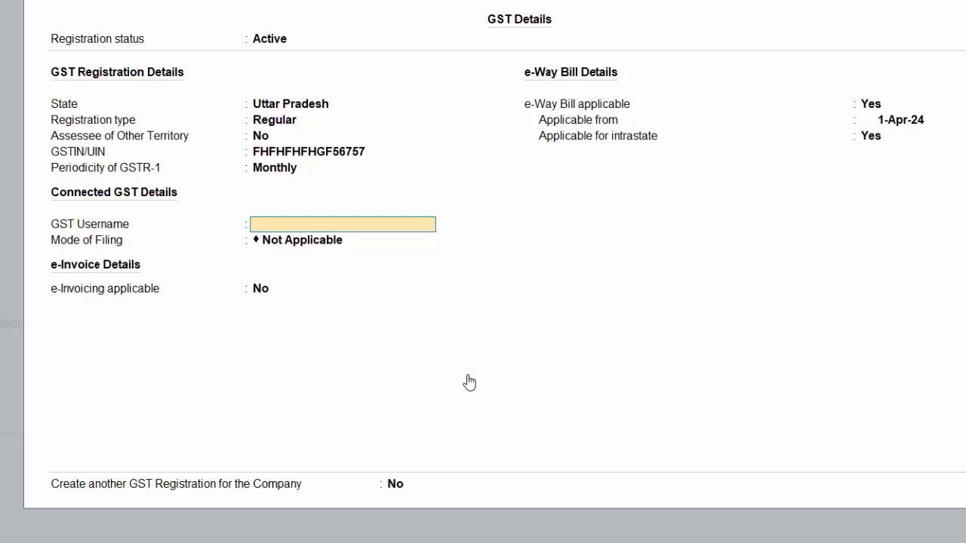
# Enter Tally as the GST username and go through the DSC and EVC options for the mode of filing
pyautogui.write('Tally')
pyautogui.press('Return')
pyautogui.press('Return')
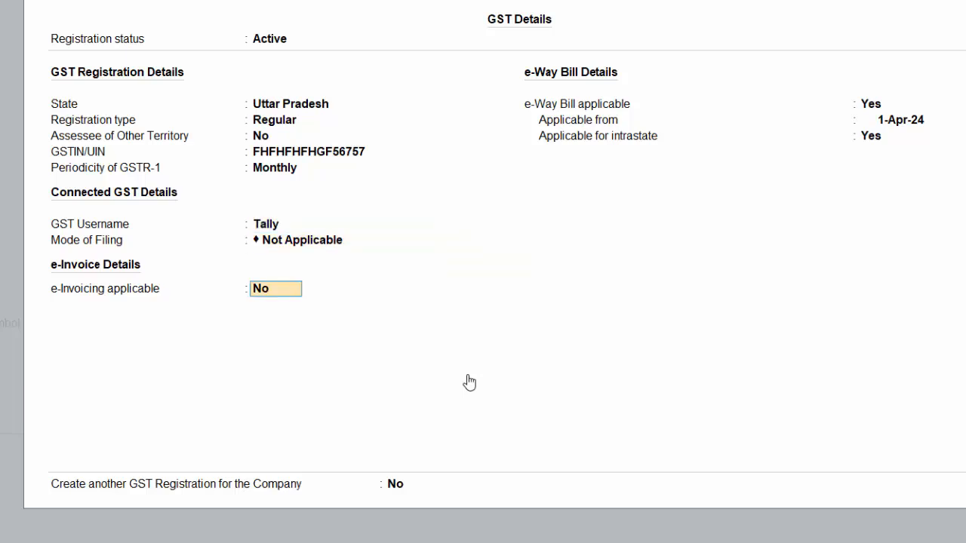
pyautogui.press('BackSpace')
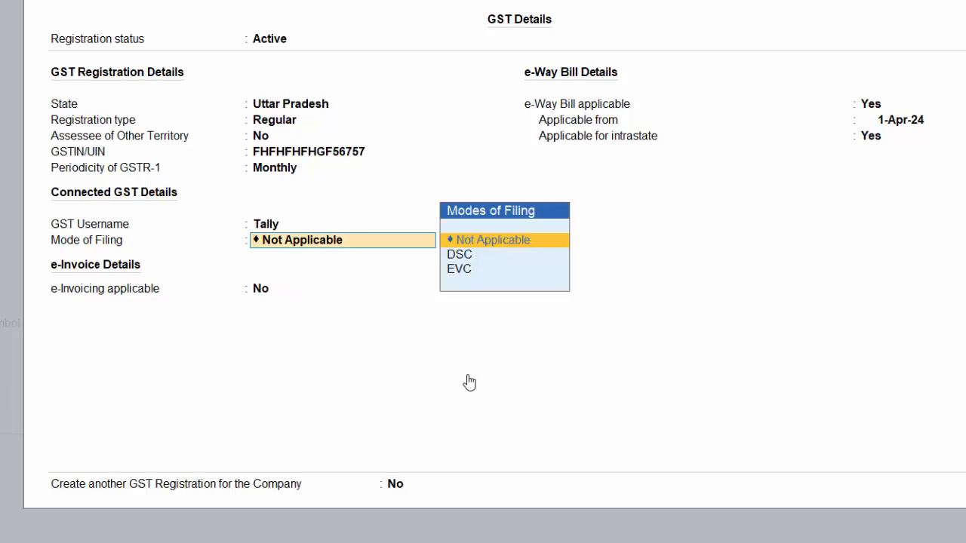
pyautogui.press('Down')
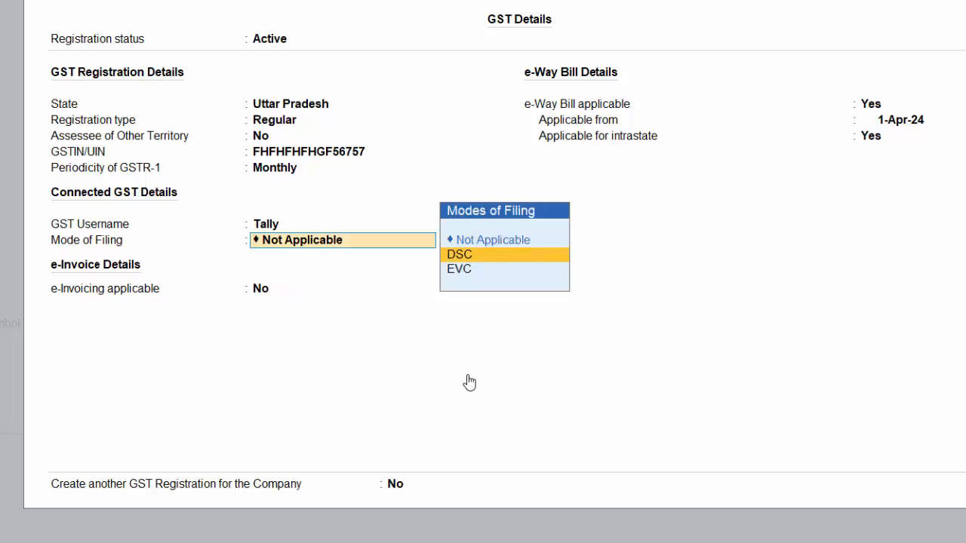
pyautogui.press('Down')
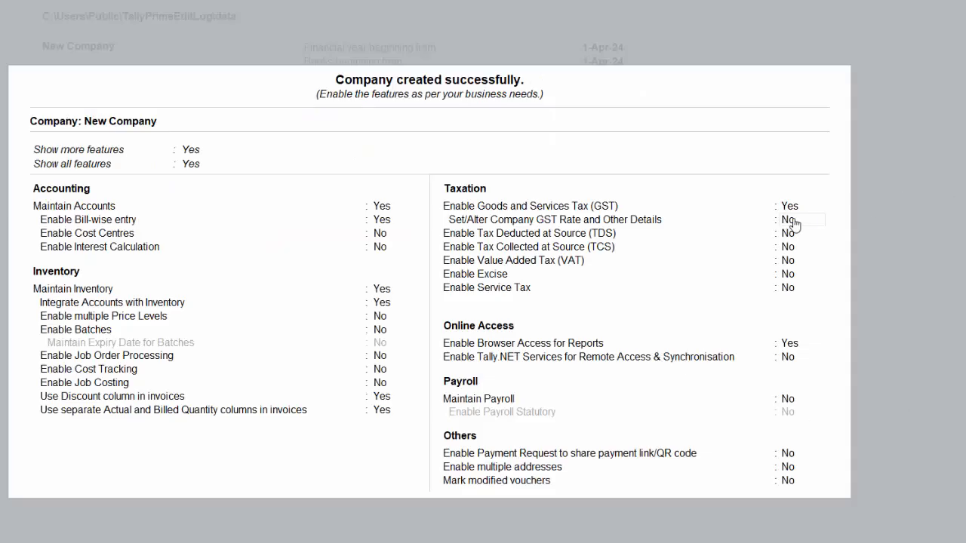
# Enable setting the company's GST rate and other details, then specify HSN/SAC 54647666 with a blank description
pyautogui.click(792, 223)
pyautogui.write('y')
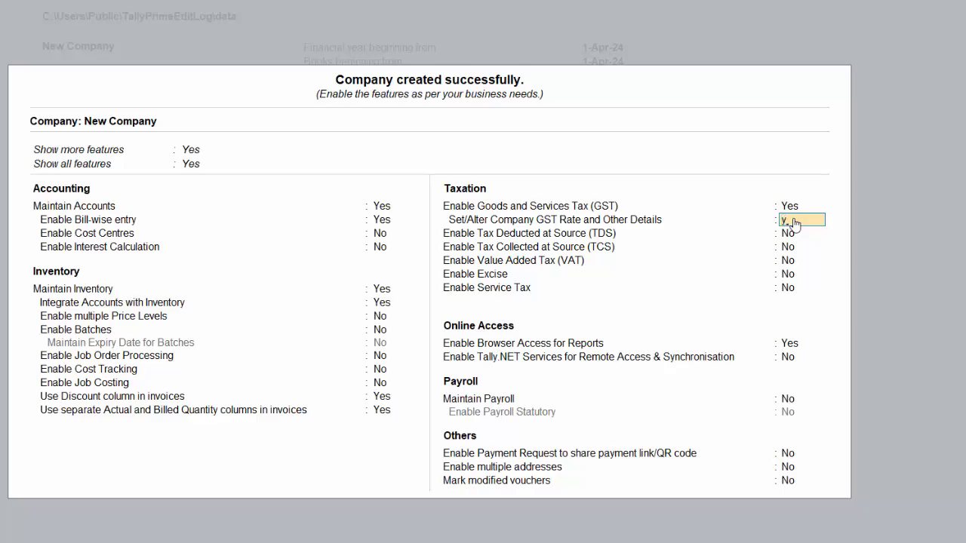
pyautogui.press('Return')
pyautogui.press('Down')
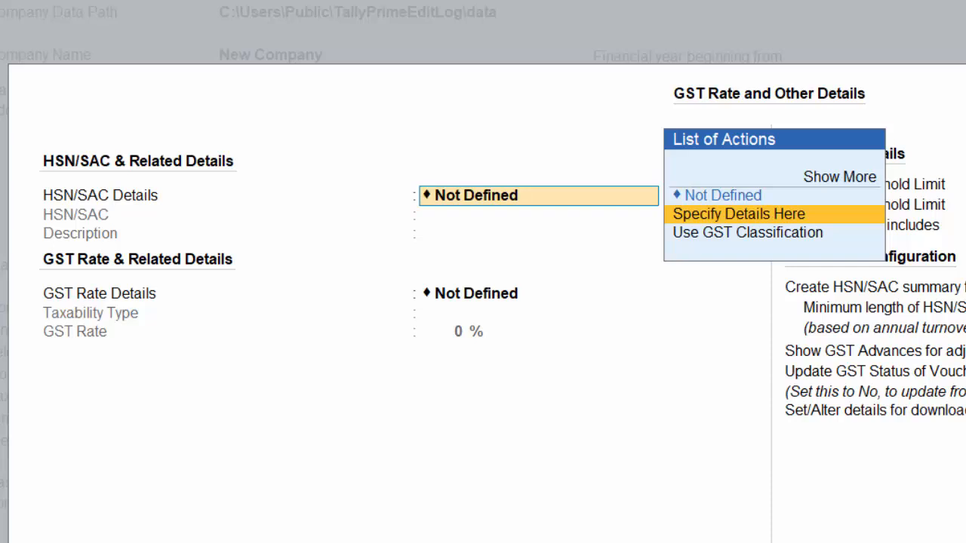
pyautogui.press('Return')
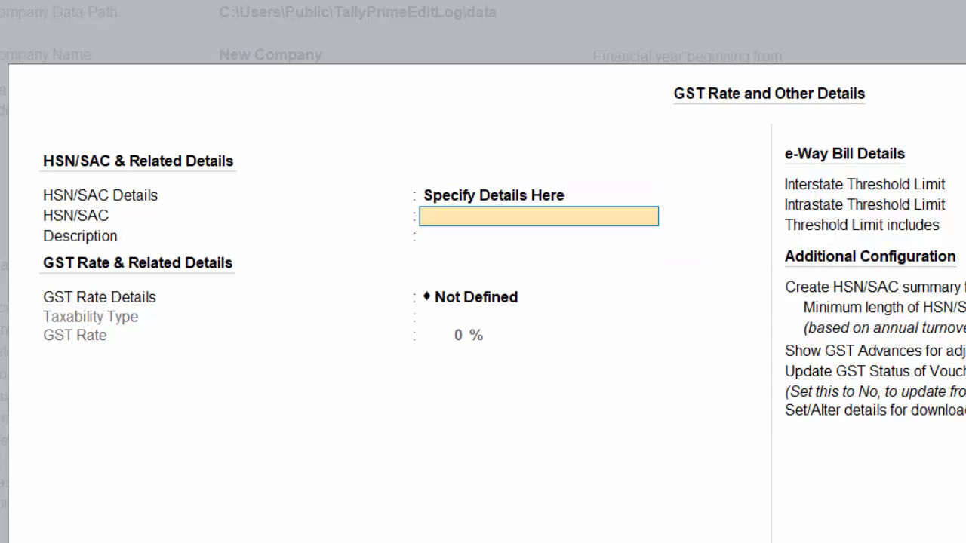
pyautogui.write('54647666')
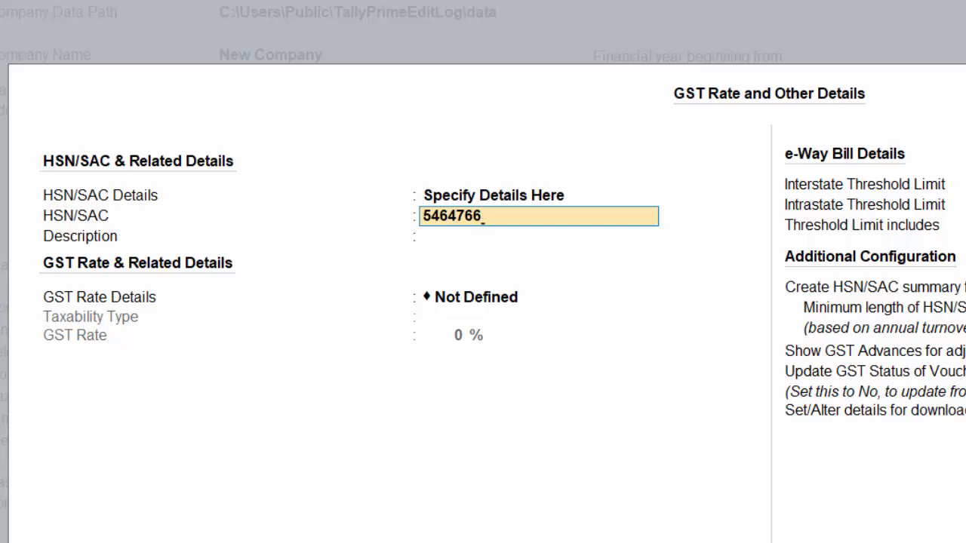
pyautogui.press('Return')
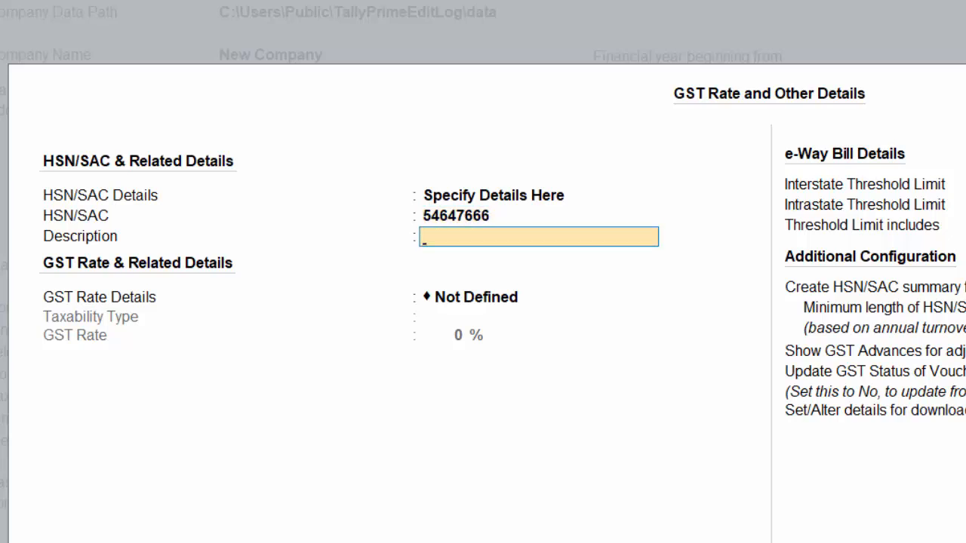
pyautogui.press('Return')
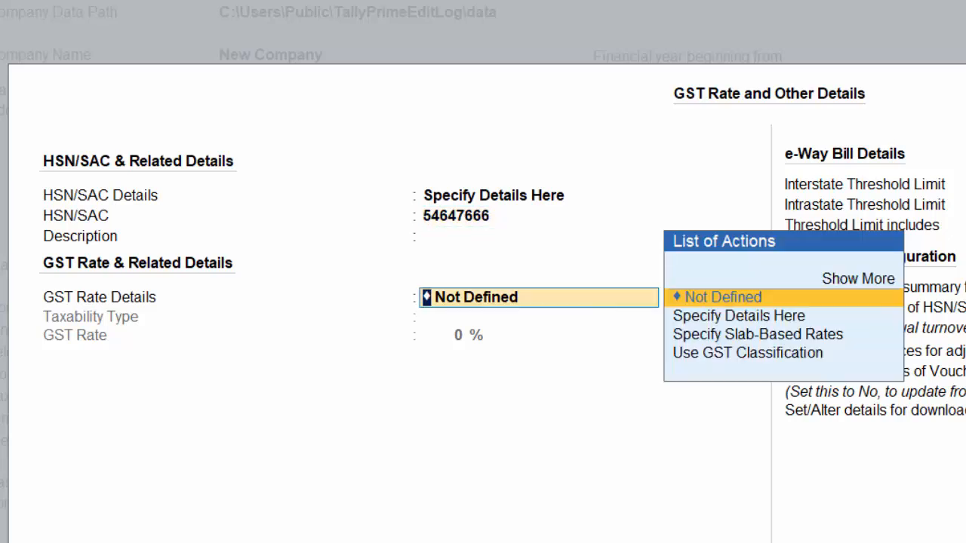
# Specify the company's GST rate details directly as Taxable with a GST rate of 12%
pyautogui.press('Down')
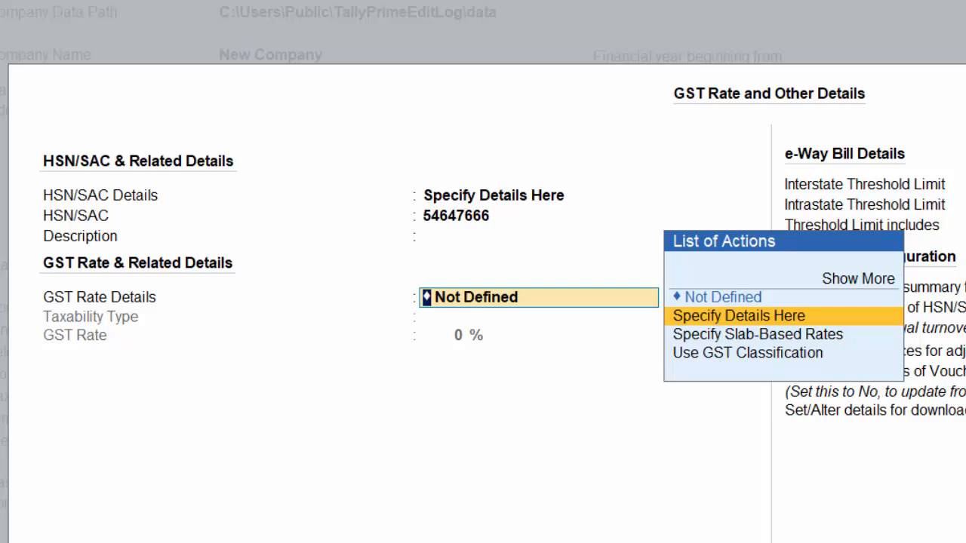
pyautogui.press('Return')
pyautogui.press('Return')
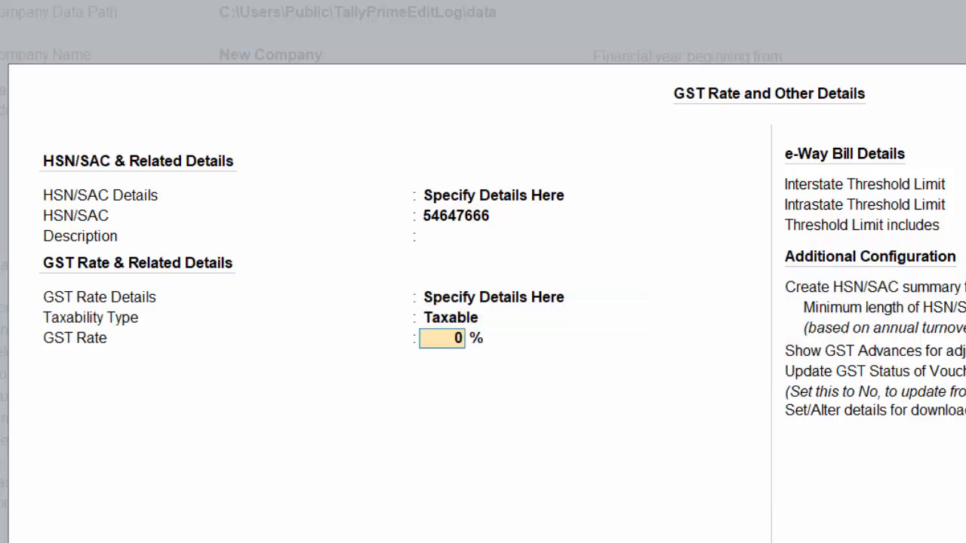
pyautogui.write('12')
pyautogui.press('Return')
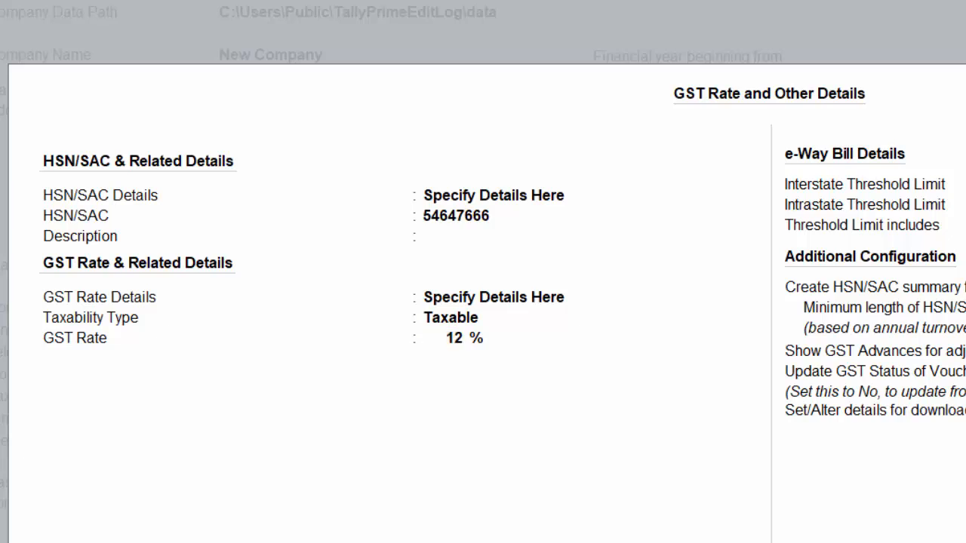
# Keep both e-Way Bill threshold limits at 50,000 and base the threshold on Value of Invoice
pyautogui.press('Return')
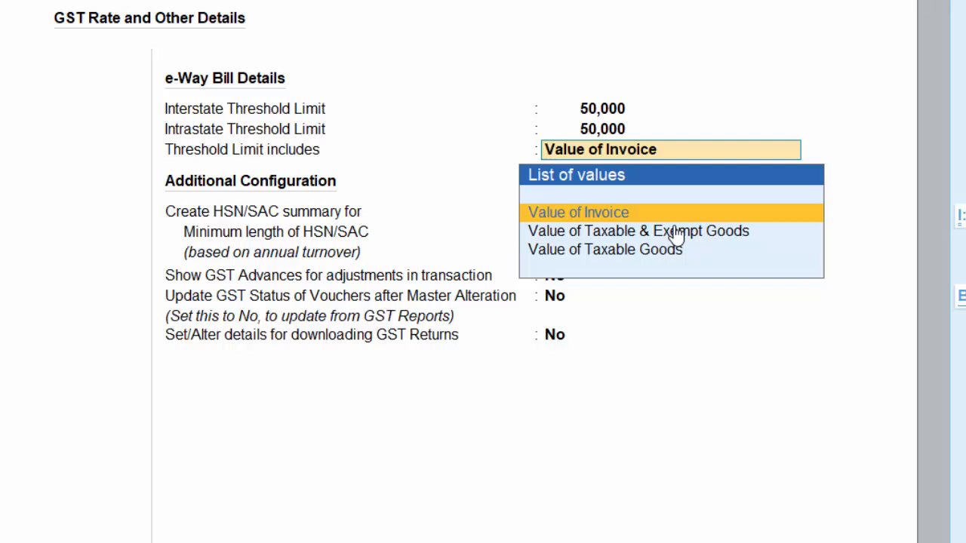
pyautogui.press('Down')
pyautogui.press('Down')
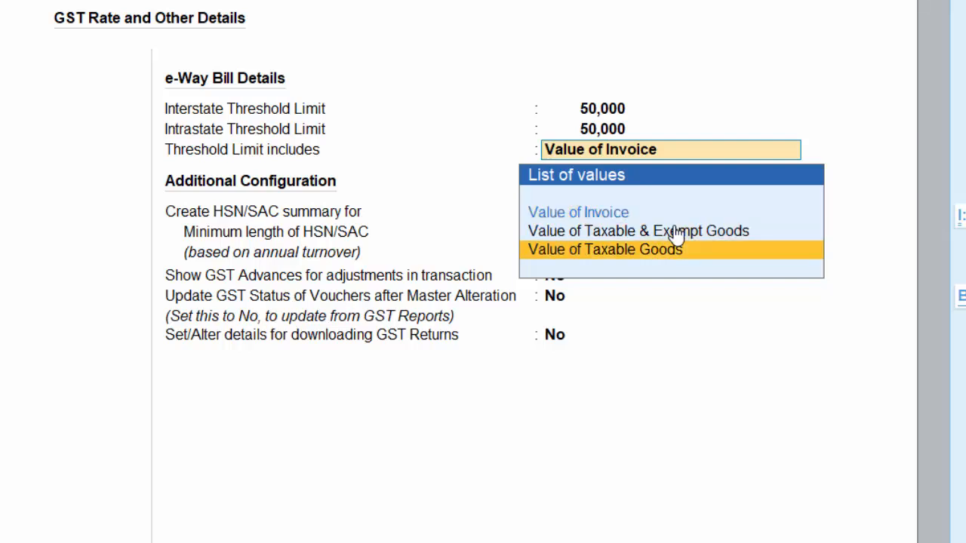
pyautogui.press('Up')
pyautogui.press('Up')
pyautogui.press('Return')
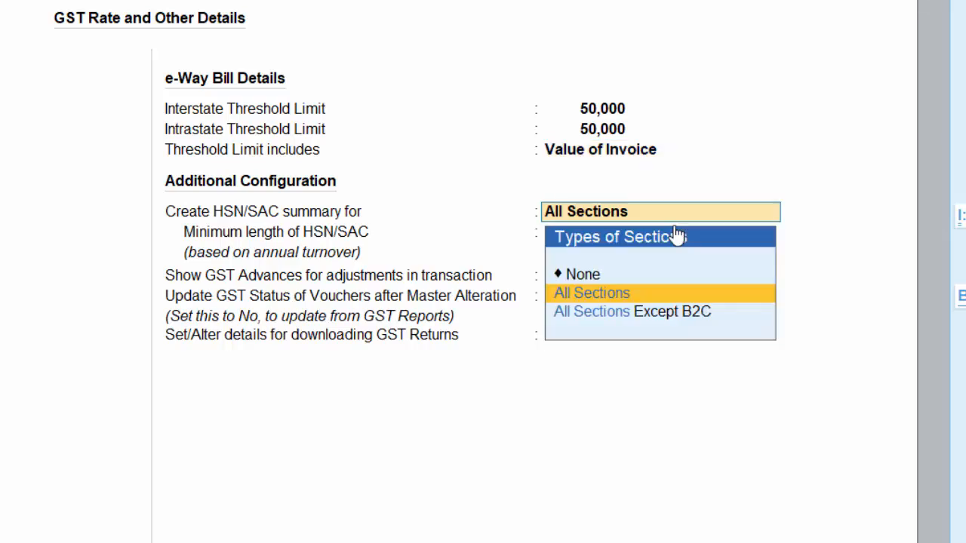
# Keep the HSN/SAC summary for All Sections with minimum length 4, leave the other GST options at No, and save the GST details
pyautogui.press('Return')
pyautogui.press('Return')
pyautogui.press('Return')
pyautogui.press('Return')
pyautogui.press('Return')
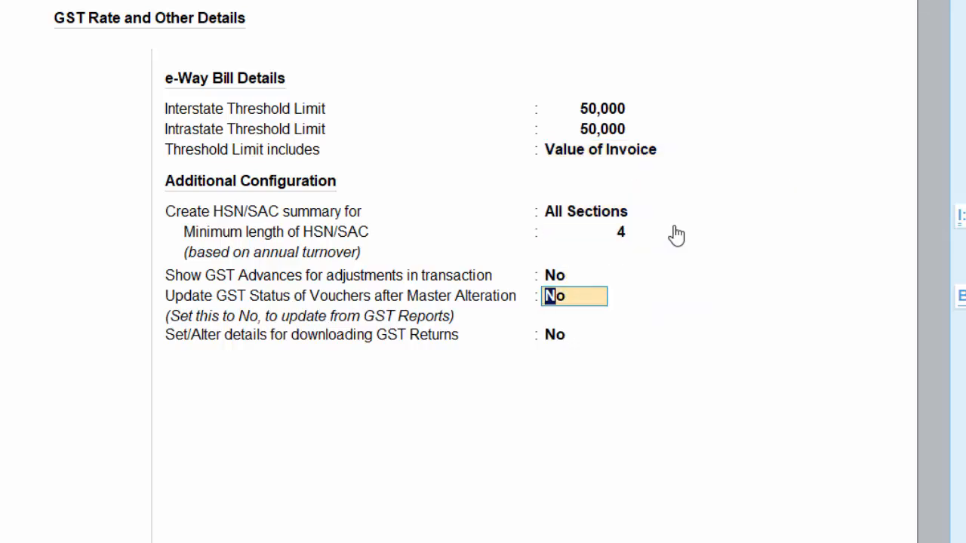
pyautogui.press('Return')
pyautogui.press('Return')
pyautogui.press('Return')
# Leave the remaining taxation, online access, payroll and other features at their defaults and accept the company features
pyautogui.press('Return')
pyautogui.press('Return')
pyautogui.press('Return')
pyautogui.press('Return')
pyautogui.press('Return')
pyautogui.press('Return')
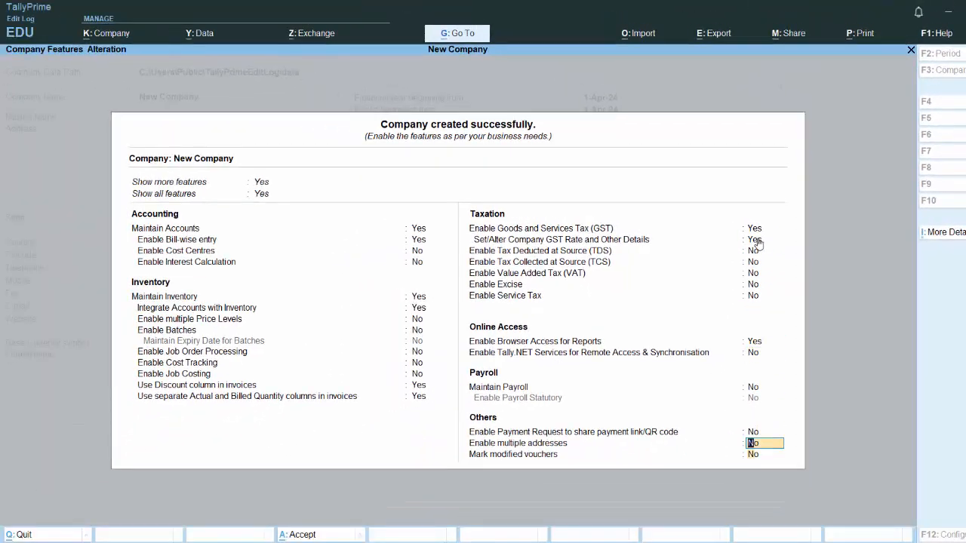
pyautogui.press('Return')
pyautogui.press('Return')
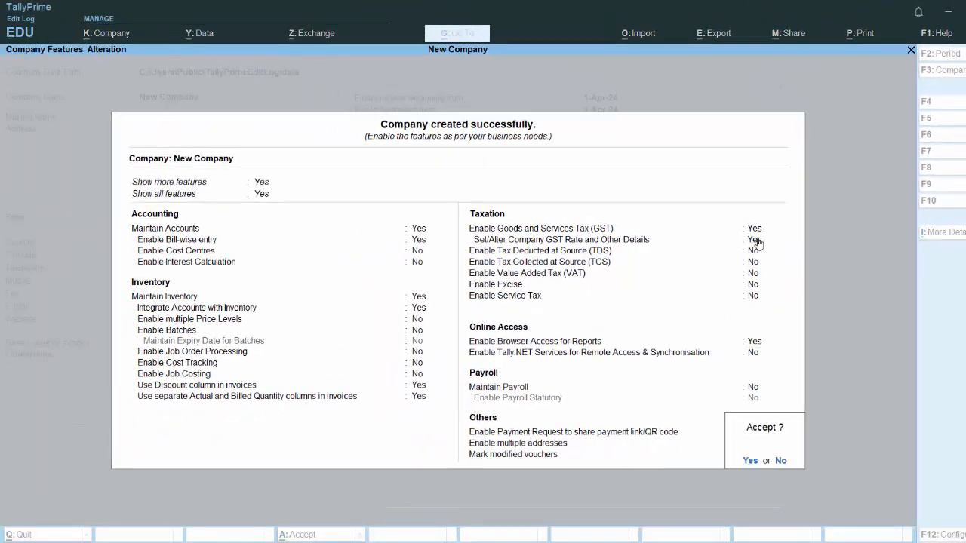
pyautogui.press('Return')
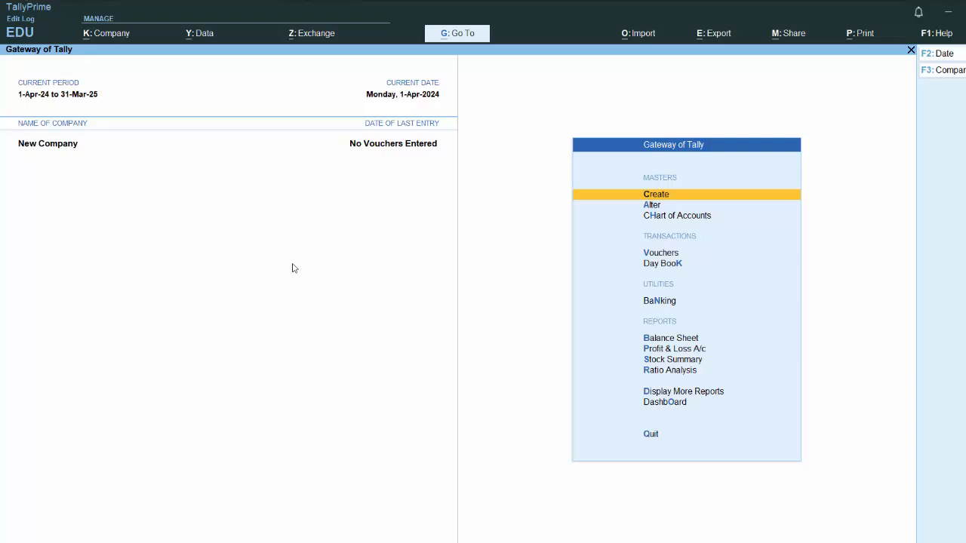
# Start a new accounting voucher and switch it to the Receipt type
pyautogui.press('v')
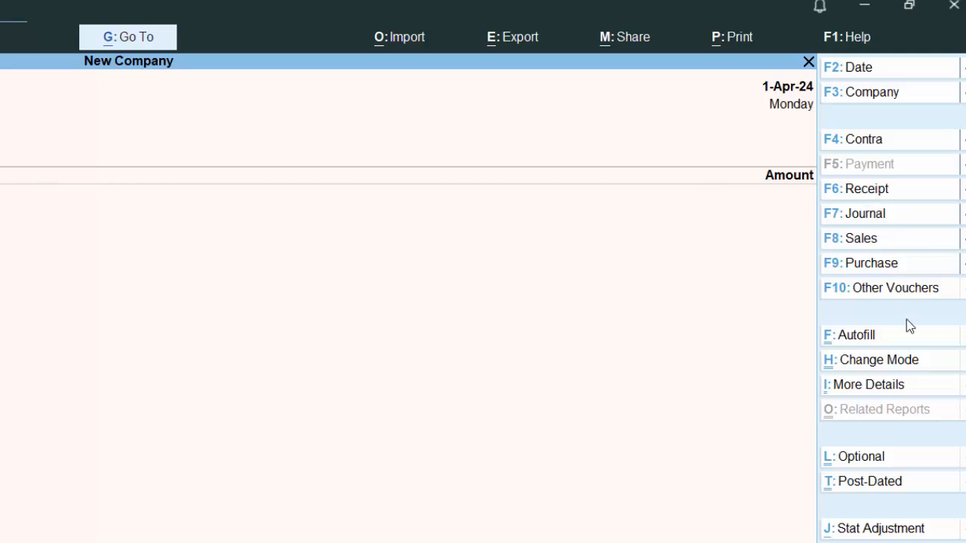
pyautogui.press('ctrl')
pyautogui.press('ctrl')
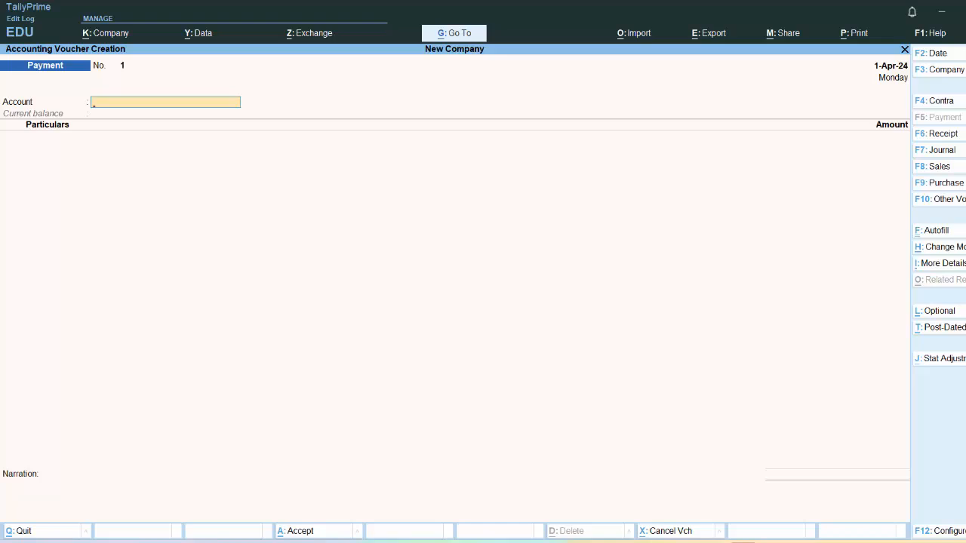
pyautogui.press('F6')
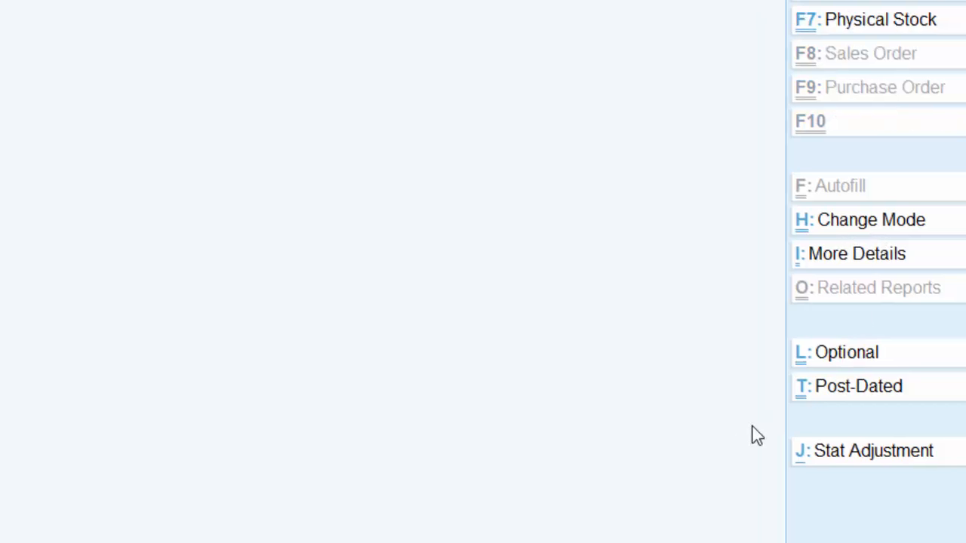
# Change the receipt voucher's mode to Double Entry
pyautogui.hotkey('ctrl', 'h')
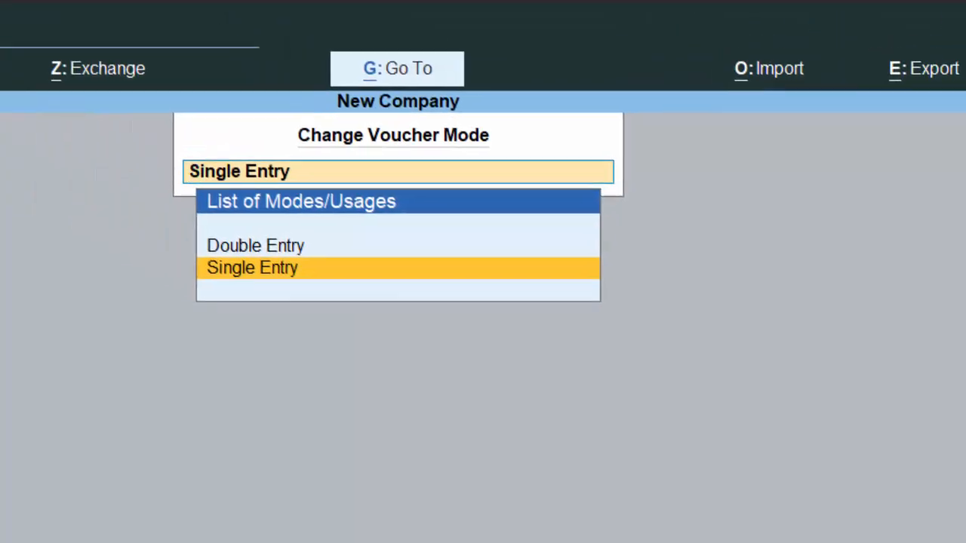
pyautogui.press('Up')
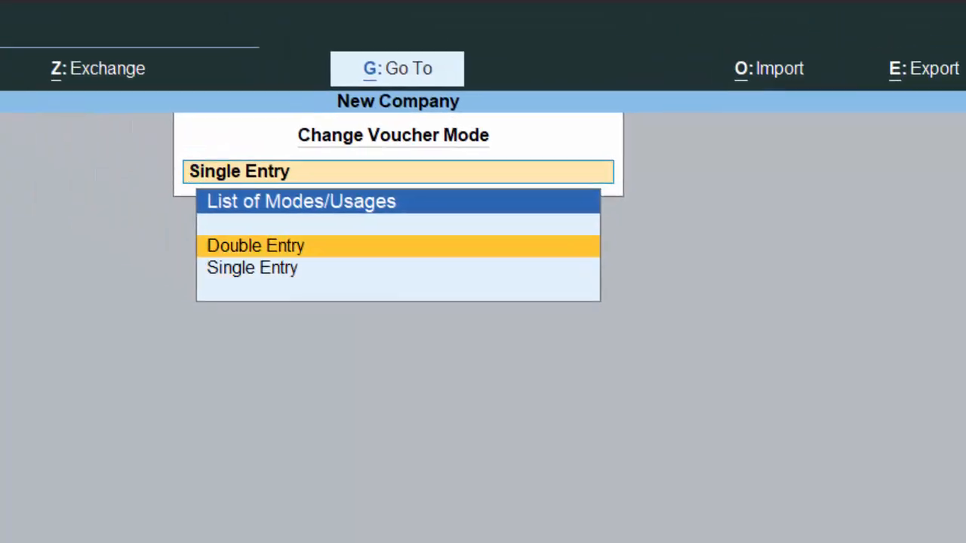
pyautogui.press('Return')
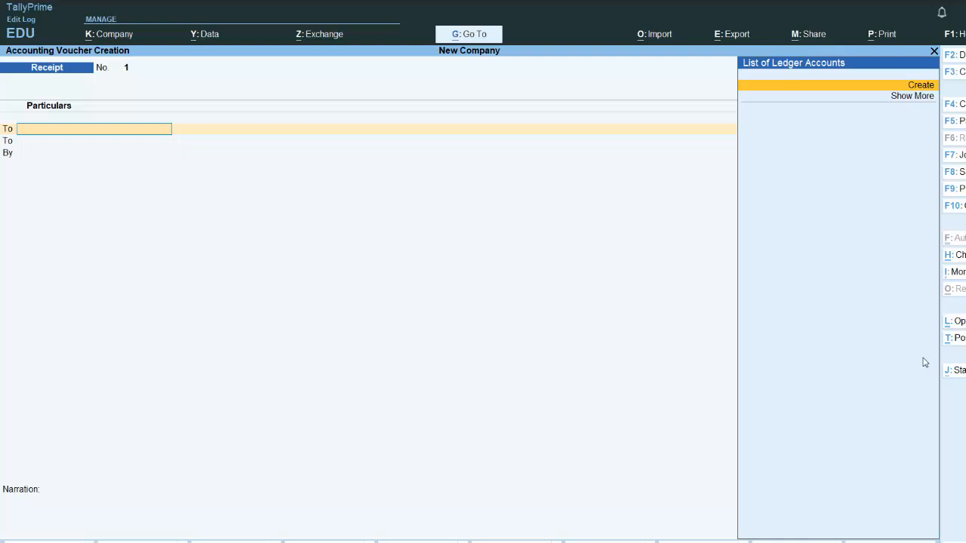
# Configure the receipt voucher to use Cr/Dr instead of To/By during entry and save the configuration
pyautogui.press('F12')
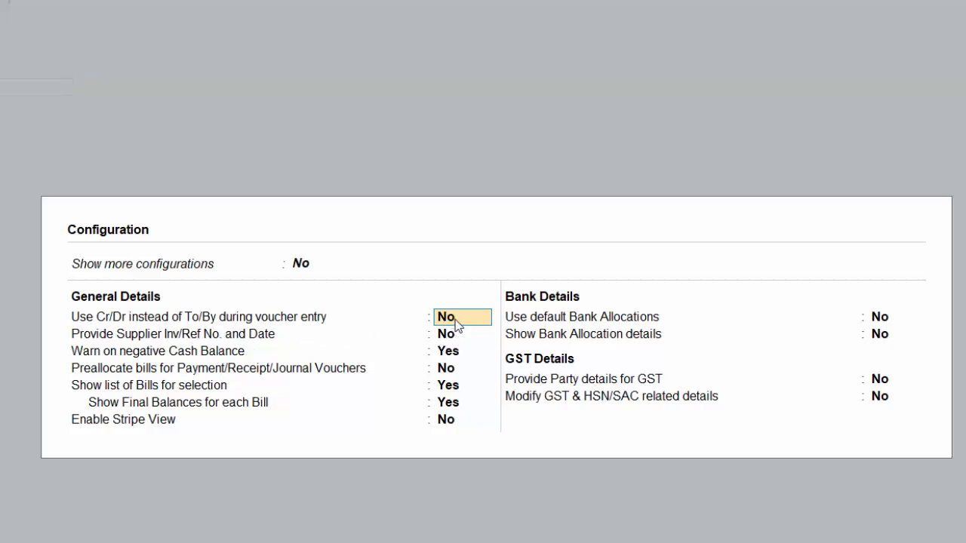
pyautogui.press('y')
pyautogui.hotkey('ctrl', 'a')
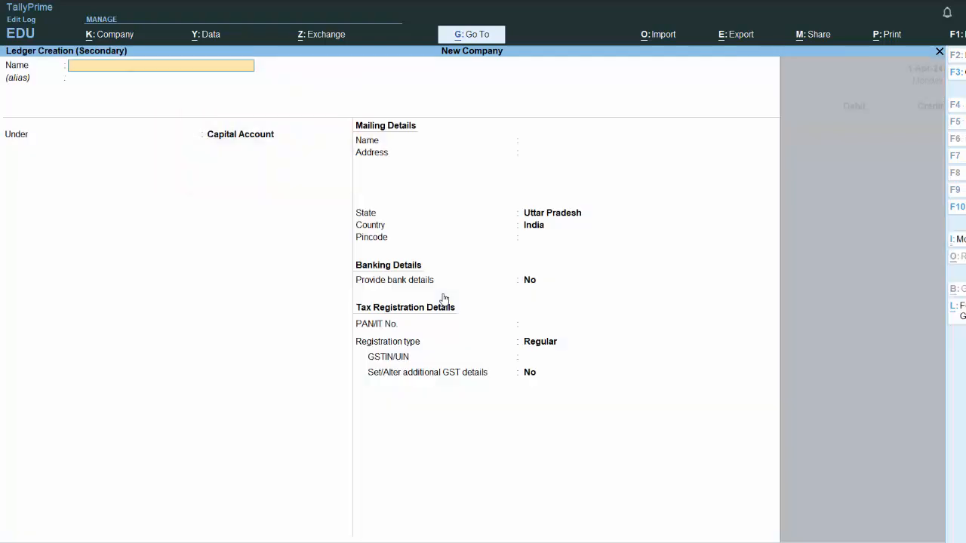
# Create a ledger named Capital A/c from within the voucher, with no alias, under the Capital Account group
pyautogui.hotkey('alt', 'c')
pyautogui.write('Ca')
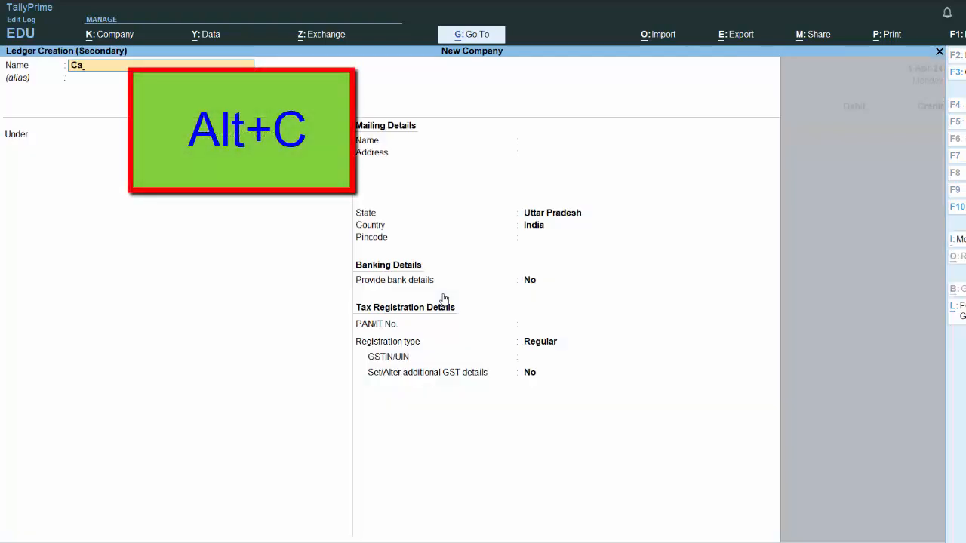
pyautogui.write('pital A/c')
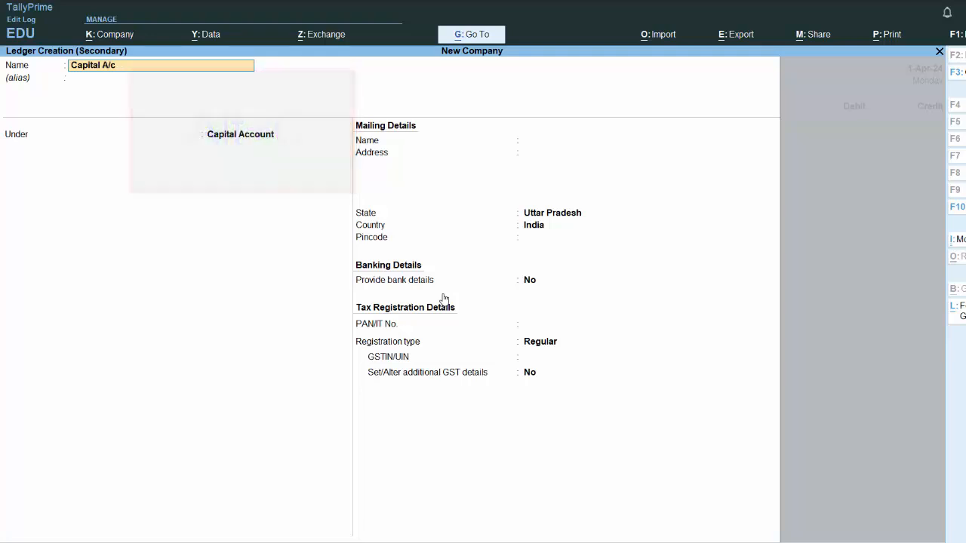
pyautogui.press('Return')
pyautogui.press('Return')
pyautogui.press('Return')
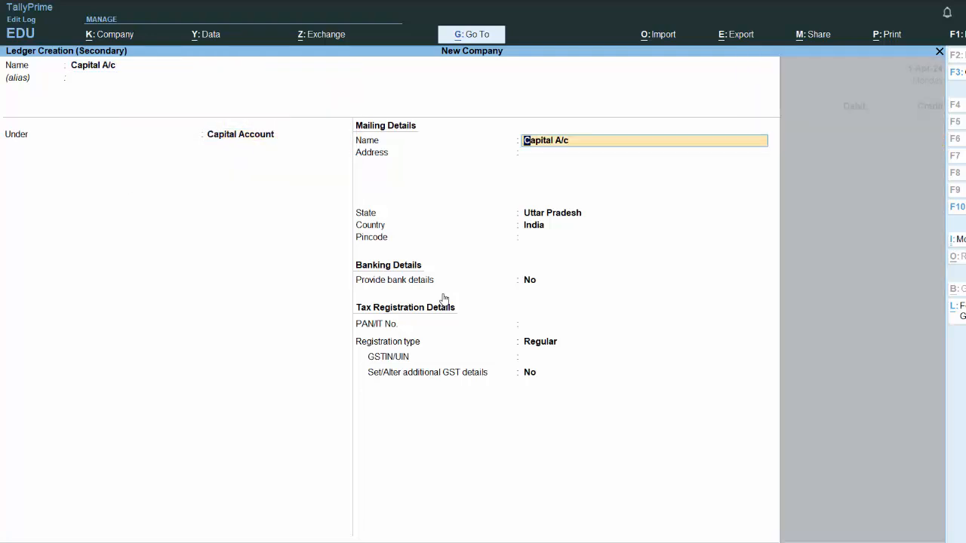
# Keep the default mailing, banking and tax registration details and save the Capital A/c ledger
pyautogui.press('Return')
pyautogui.press('Return')
pyautogui.press('Return')
pyautogui.press('Return')
pyautogui.press('Return')
pyautogui.press('Return')
pyautogui.press('Return')
pyautogui.press('Return')
pyautogui.press('Return')
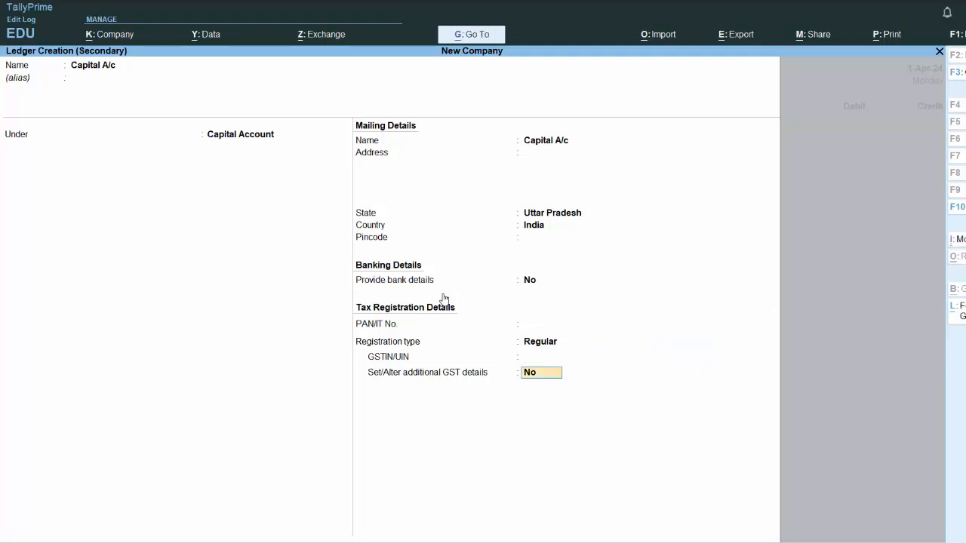
pyautogui.press('Return')
pyautogui.press('Return')
pyautogui.press('Return')
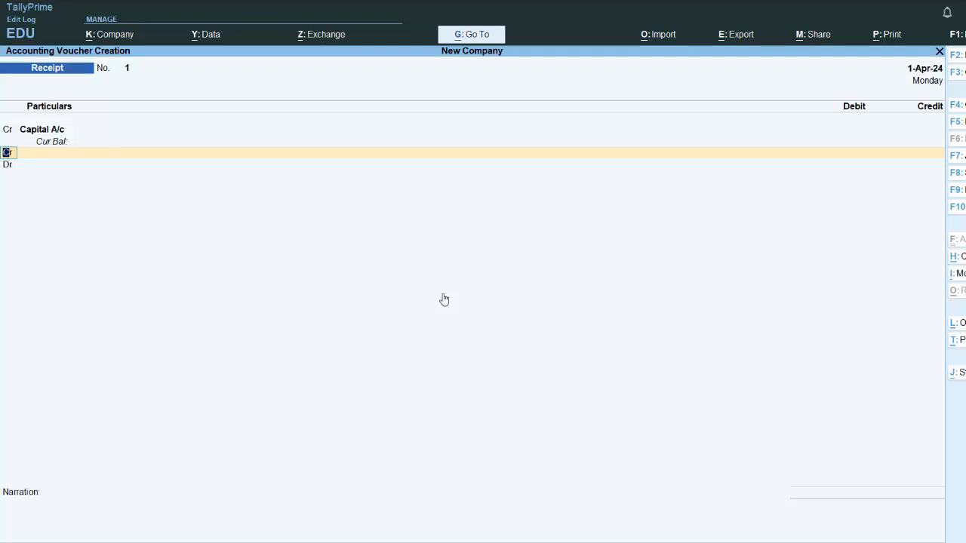
# Add a debit line for the Cash ledger to the receipt voucher, leaving its amount blank
pyautogui.write('dr')
pyautogui.press('Return')
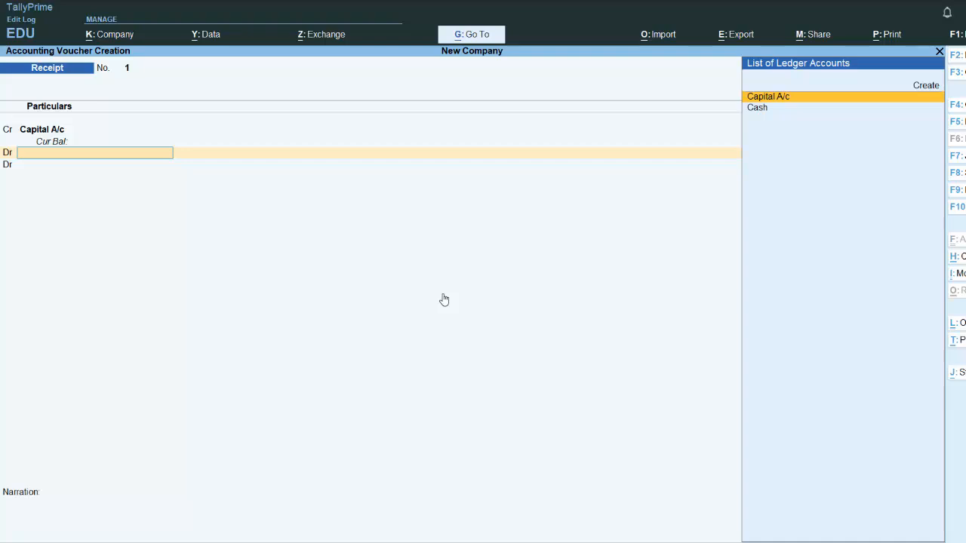
pyautogui.press('Down')
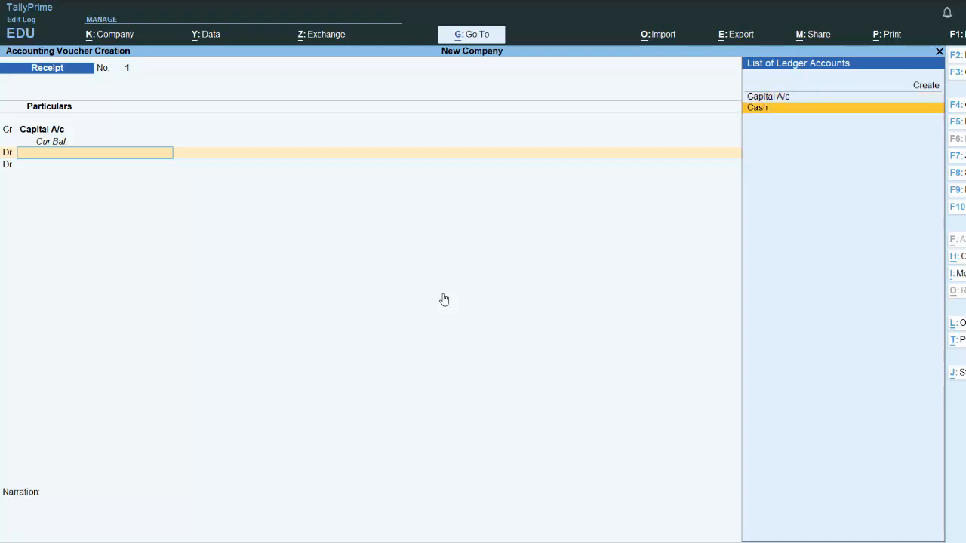
pyautogui.press('Return')
pyautogui.press('Return')
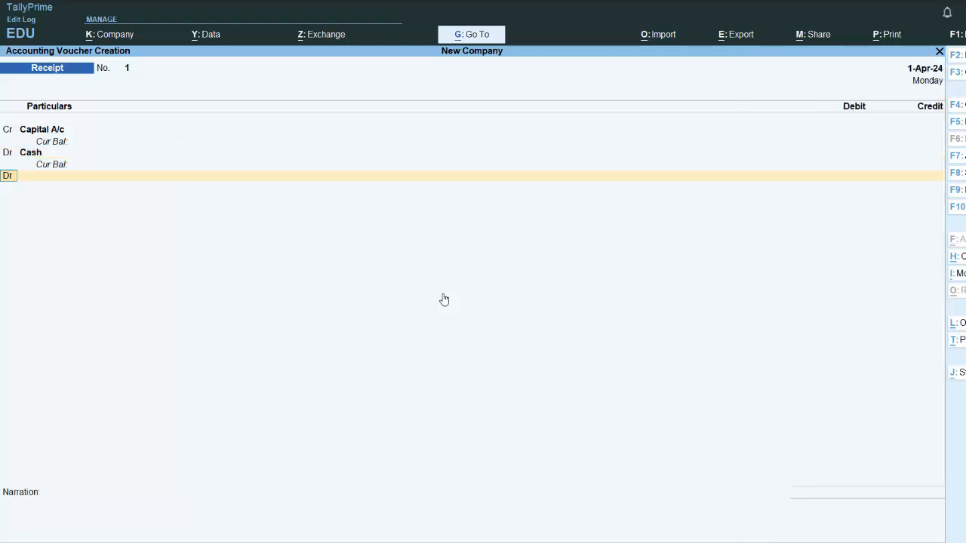
# Go back to the Capital A/c line of the receipt voucher and set its credit amount to 60000
pyautogui.press('Return')
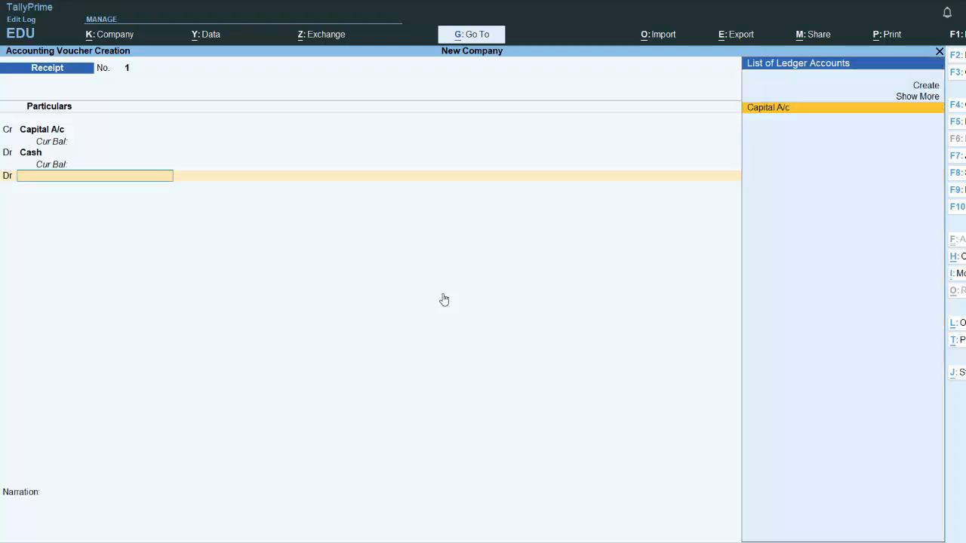
pyautogui.press('BackSpace')
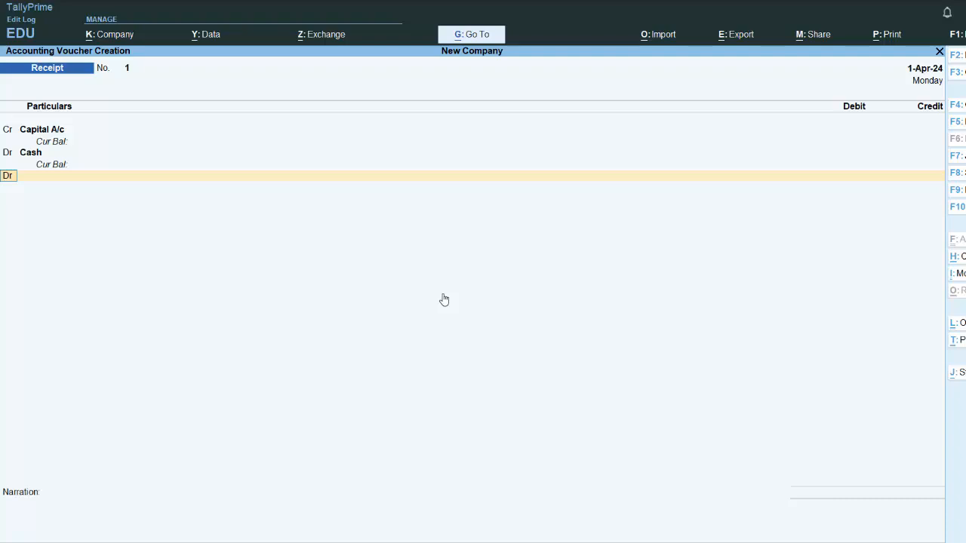
pyautogui.press('BackSpace')
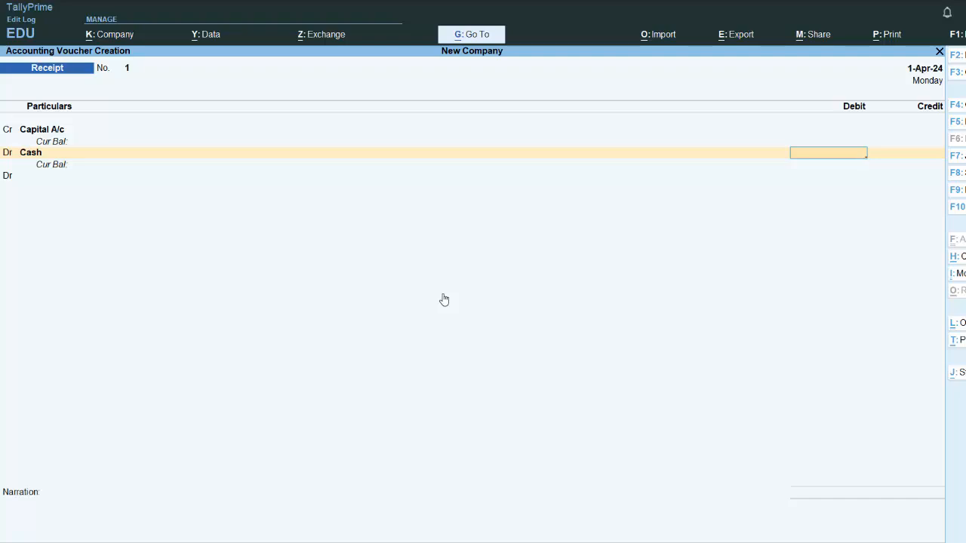
pyautogui.press('BackSpace')
pyautogui.press('BackSpace')
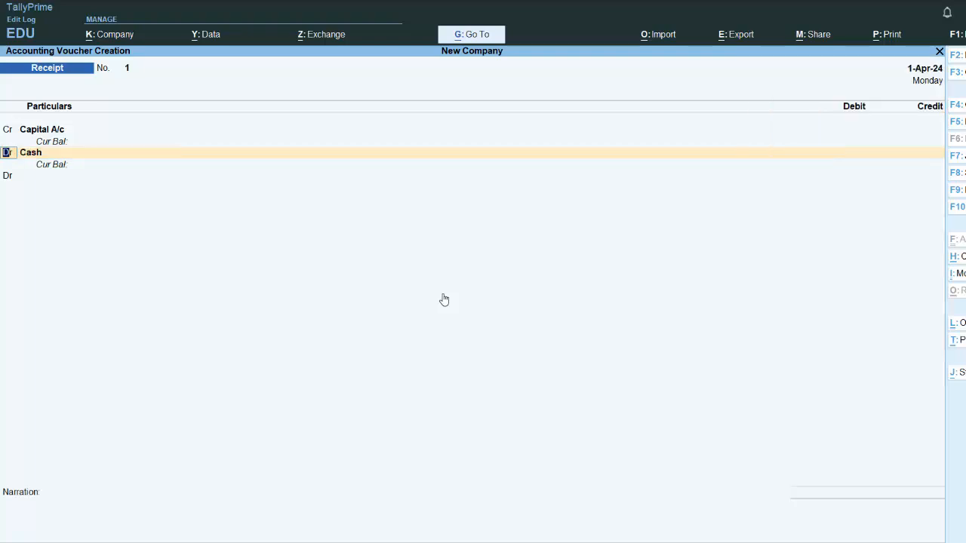
pyautogui.press('BackSpace')
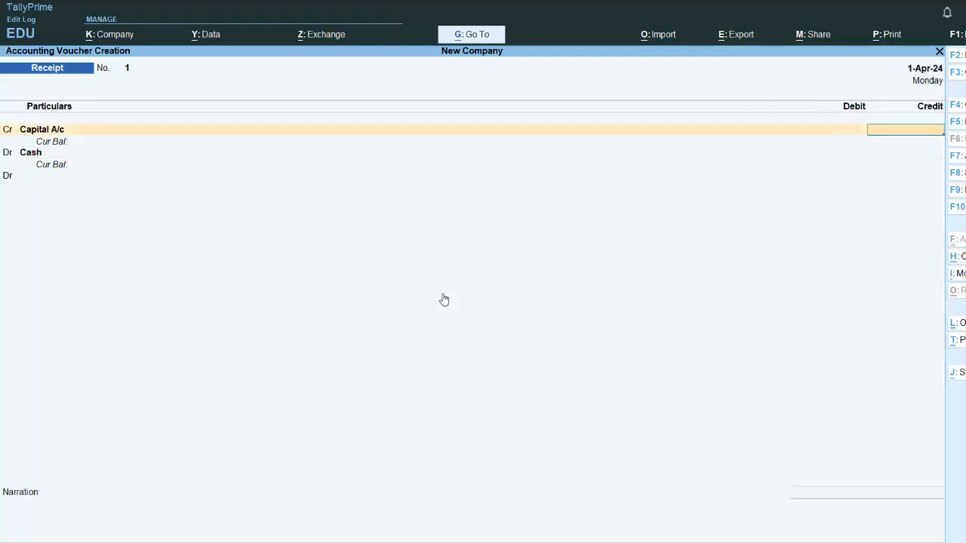
pyautogui.write('60000')
pyautogui.press('Return')
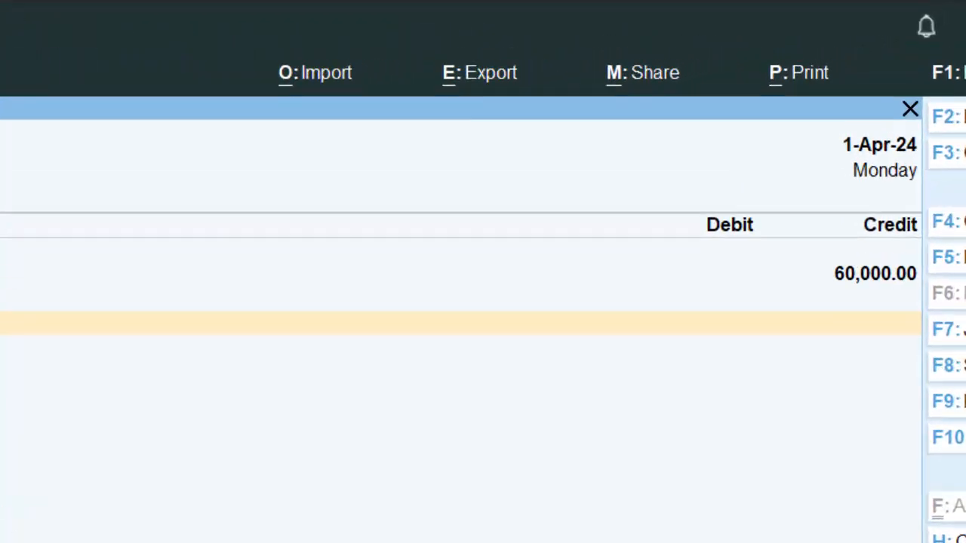
pyautogui.press('Return')
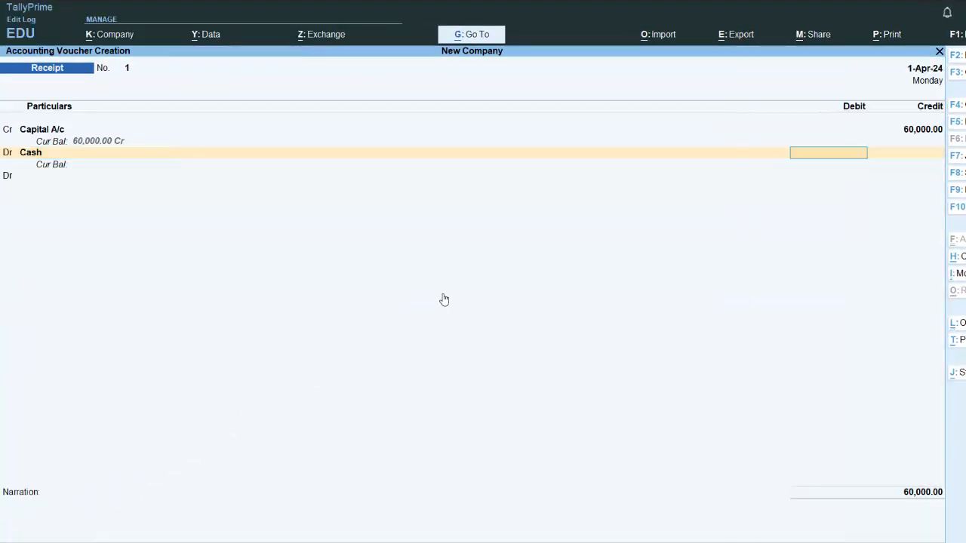
# Set the Cash line's debit amount to 60000, leave the narration empty and save the receipt voucher
pyautogui.write('6000')
pyautogui.write('0')
pyautogui.press('Return')
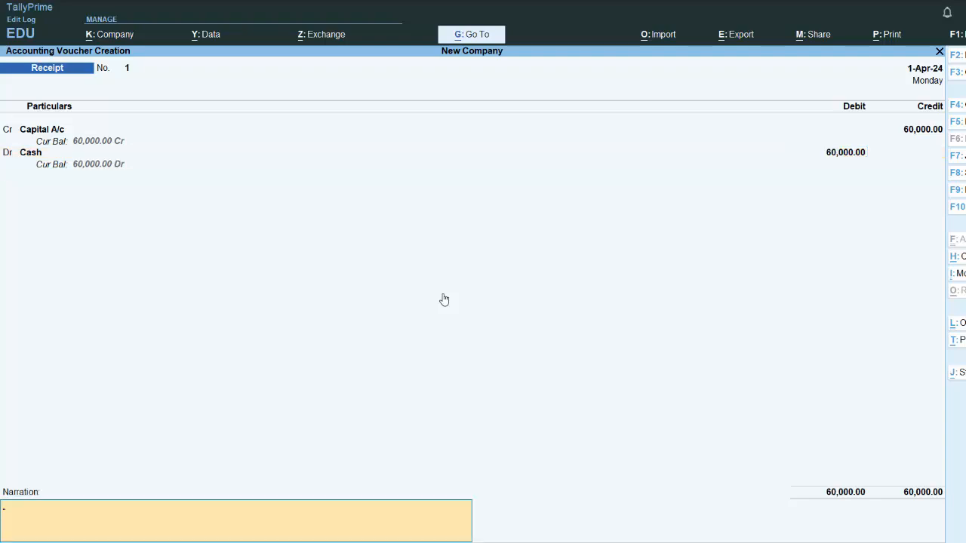
pyautogui.press('Return')
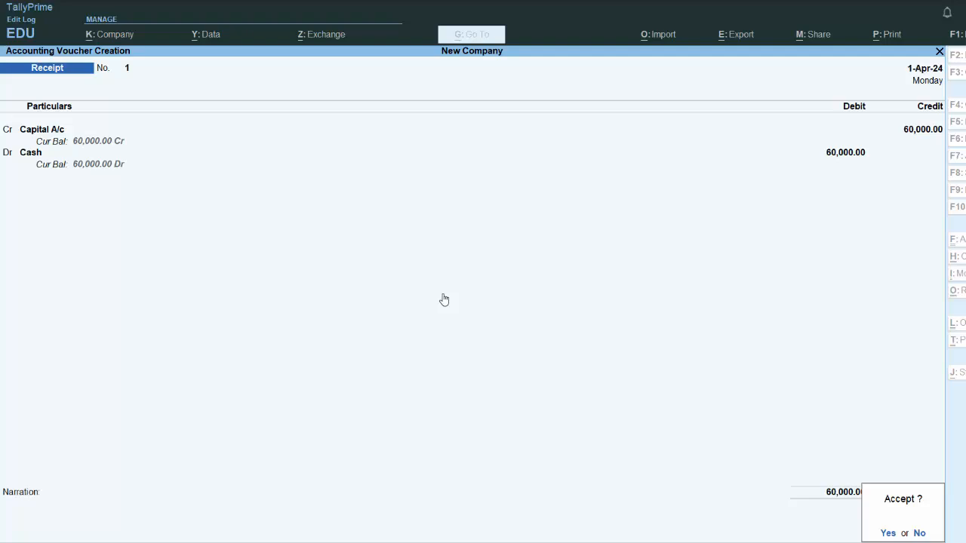
pyautogui.press('Return')
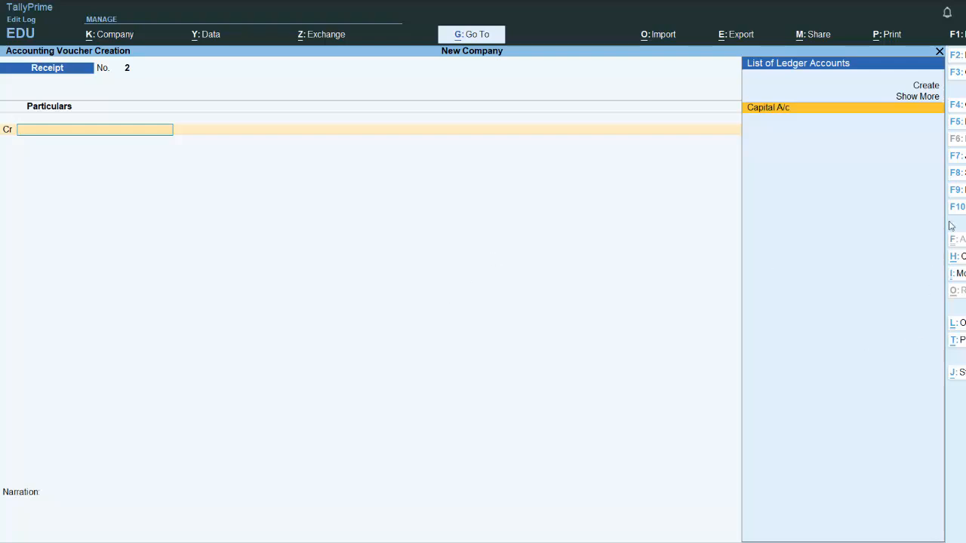
# Start a Purchase voucher with supplier invoice number 76575 dated 1-Apr-24
pyautogui.press('F9')
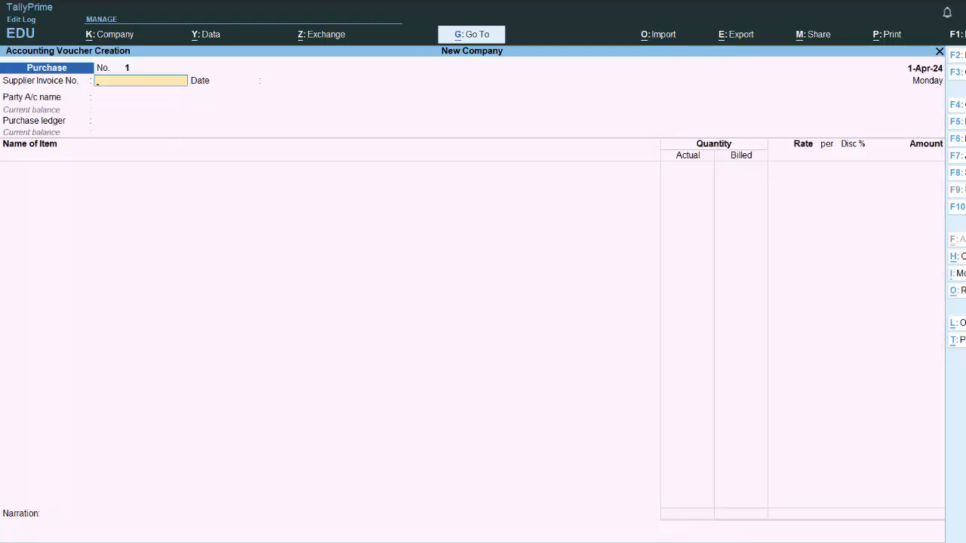
pyautogui.write('76575')
pyautogui.press('Return')
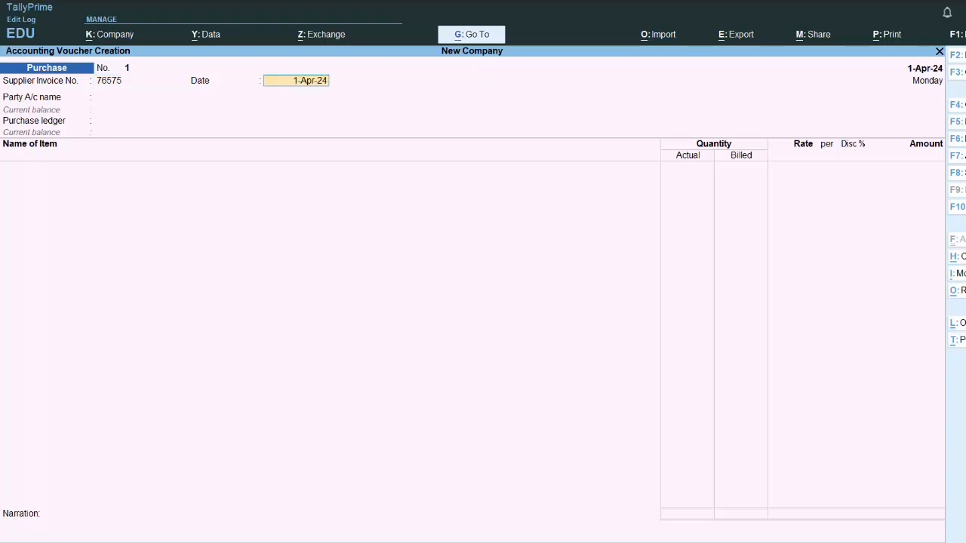
pyautogui.press('Return')
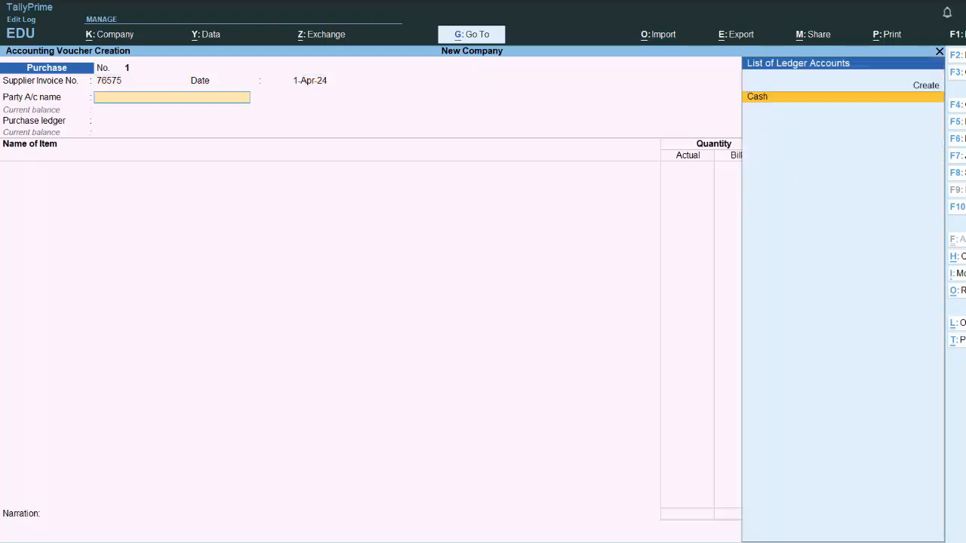
# Choose Cash as the purchase voucher's party account and leave all receipt details blank
pyautogui.press('Return')
pyautogui.press('Return')
pyautogui.press('Return')
pyautogui.press('Return')
pyautogui.press('Return')
pyautogui.press('Return')
pyautogui.press('Return')
pyautogui.press('Return')
pyautogui.press('Return')
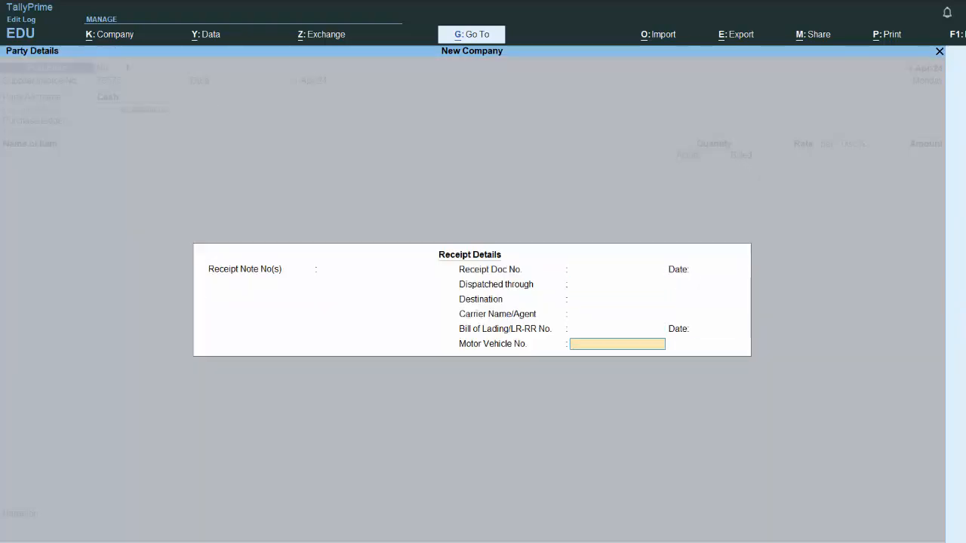
pyautogui.press('Return')
# In the party details, set the GST registration type to Regular, enter the supplier's GSTIN/UIN and accept the remaining details
pyautogui.press('Return')
pyautogui.press('Return')
pyautogui.press('Return')
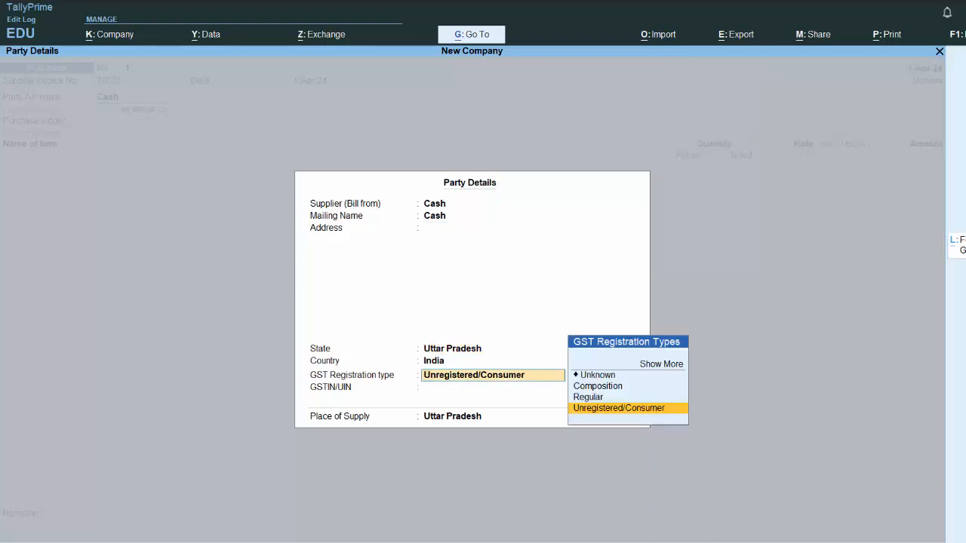
pyautogui.press('Up')
pyautogui.press('Return')
pyautogui.write('HGFHFHGF')
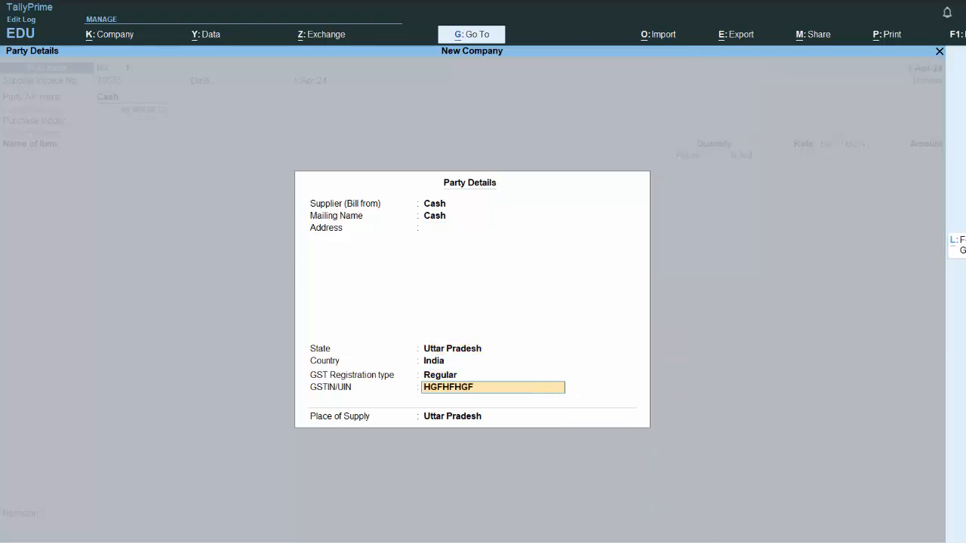
pyautogui.write('HGFS7')
pyautogui.press('Return')
pyautogui.press('Return')
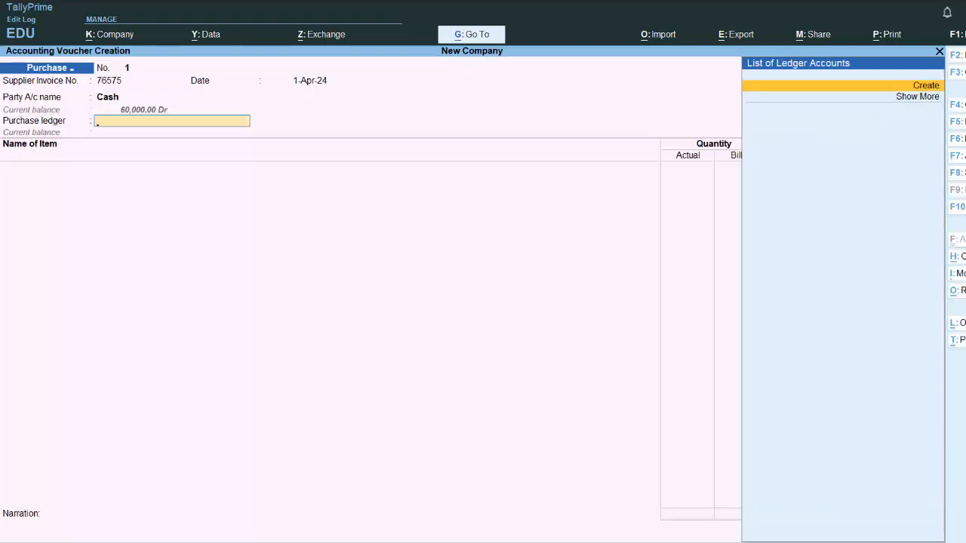
# Create a purchase ledger named Purchase A/c with no alias, under the Purchase Accounts group
pyautogui.press('Return')
pyautogui.write('Purc')
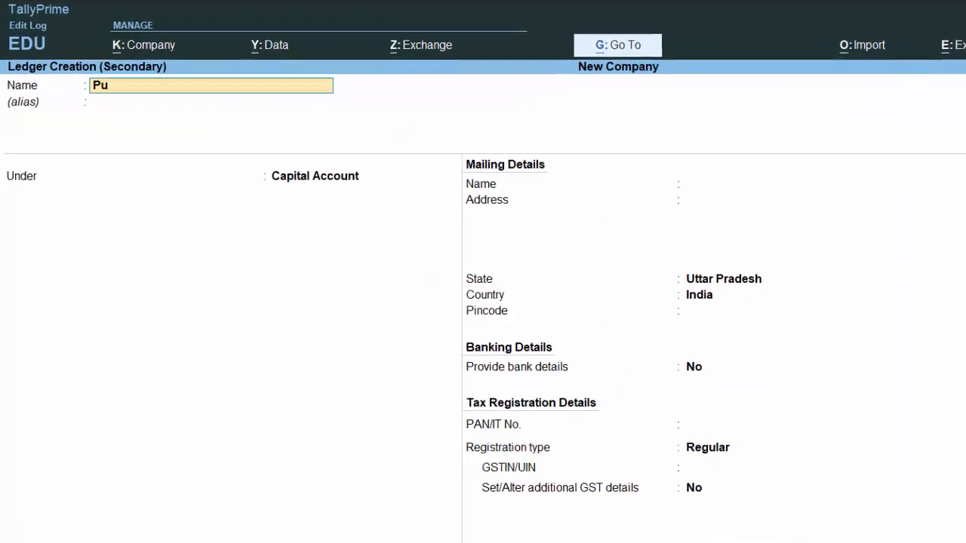
pyautogui.write('has')
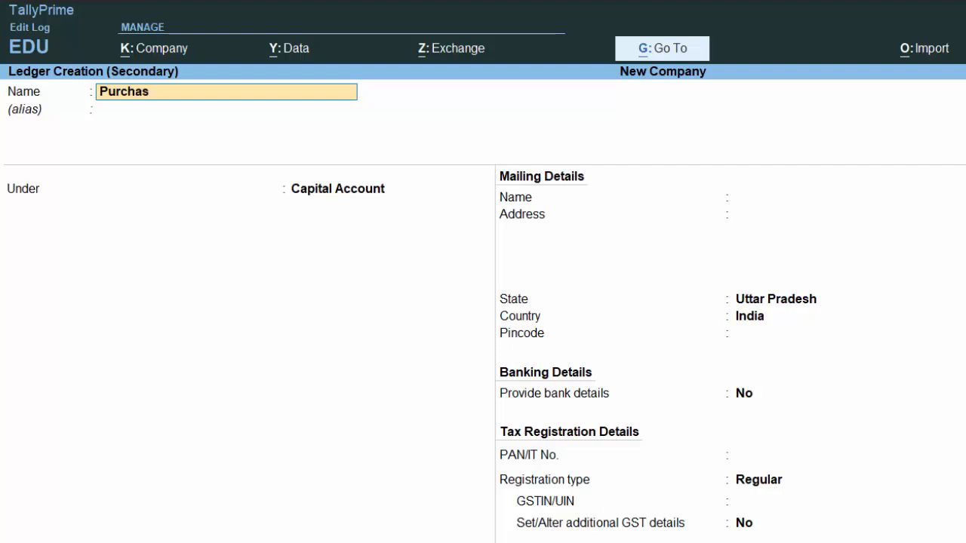
pyautogui.write('e a/c')
pyautogui.press('Return')
pyautogui.press('Return')
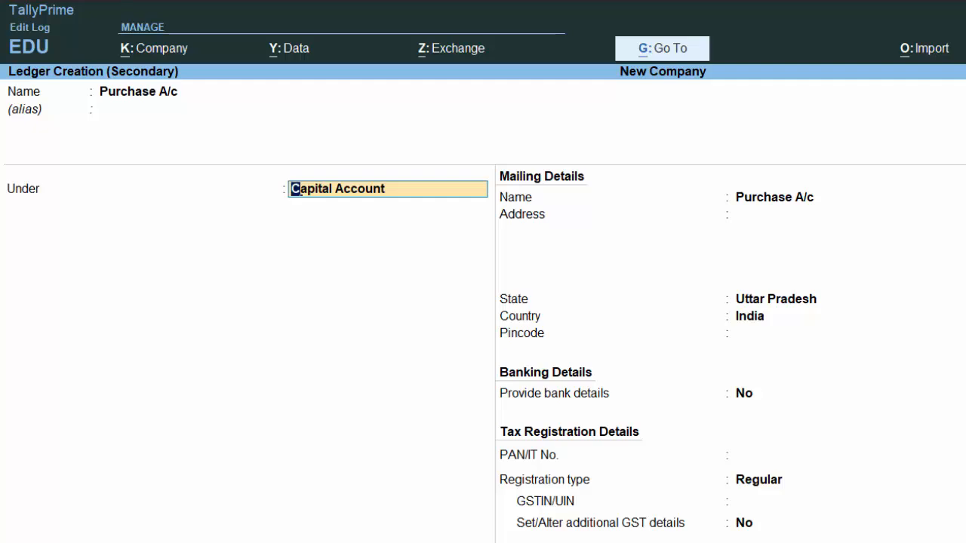
pyautogui.write('P')
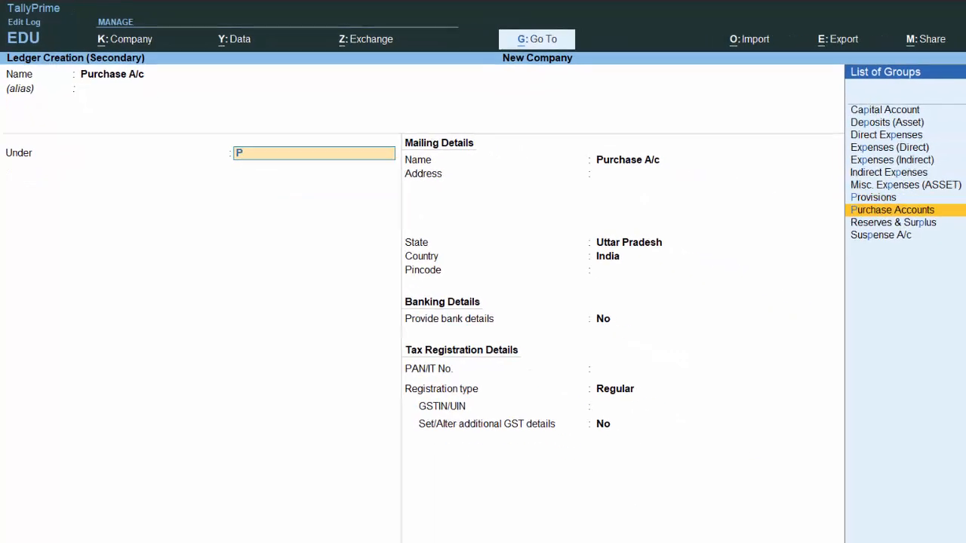
pyautogui.press('Down')
pyautogui.press('Up')
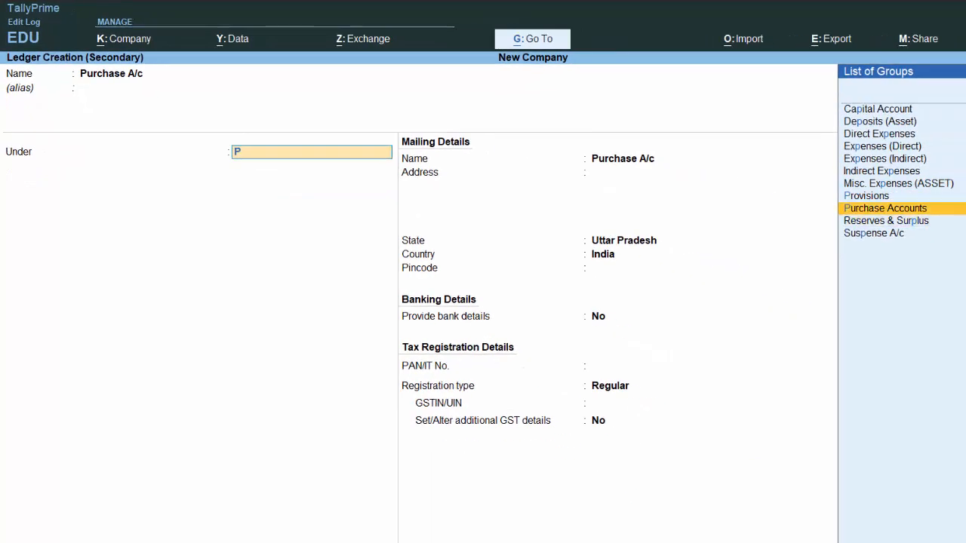
pyautogui.press('Return')
# Keep the default ledger type and GST details with Services as the type of supply, and save the Purchase A/c ledger
pyautogui.press('Return')
pyautogui.press('Return')
pyautogui.press('Return')
pyautogui.press('Return')
pyautogui.press('Return')
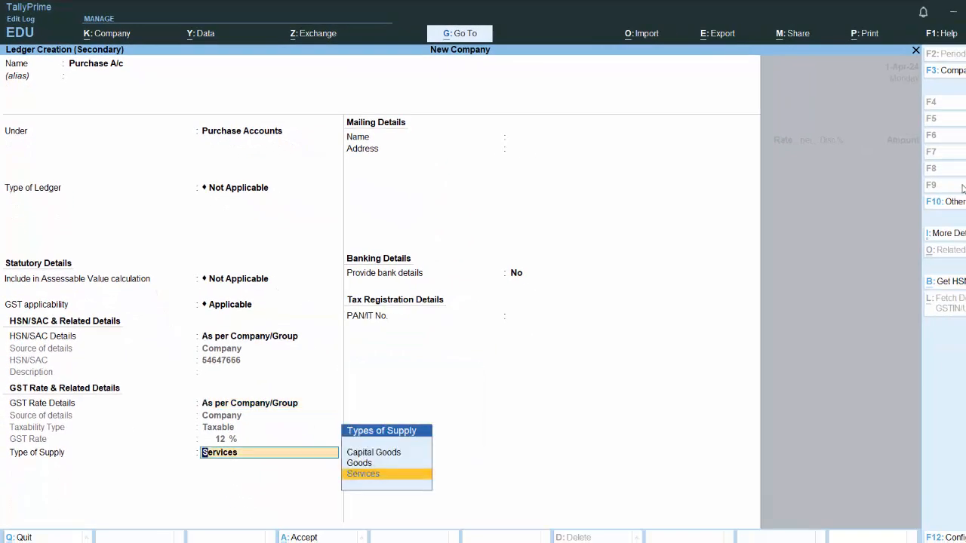
pyautogui.press('Return')
pyautogui.press('Return')
pyautogui.press('Return')
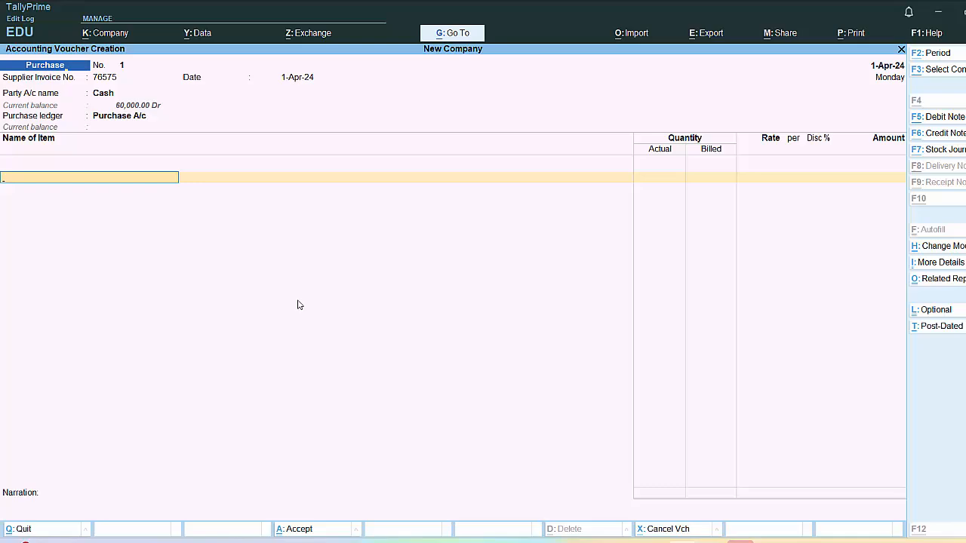
# Start a new stock item named Laptop Asus from within the voucher, with no alias, under Primary
pyautogui.hotkey('alt', 'c')
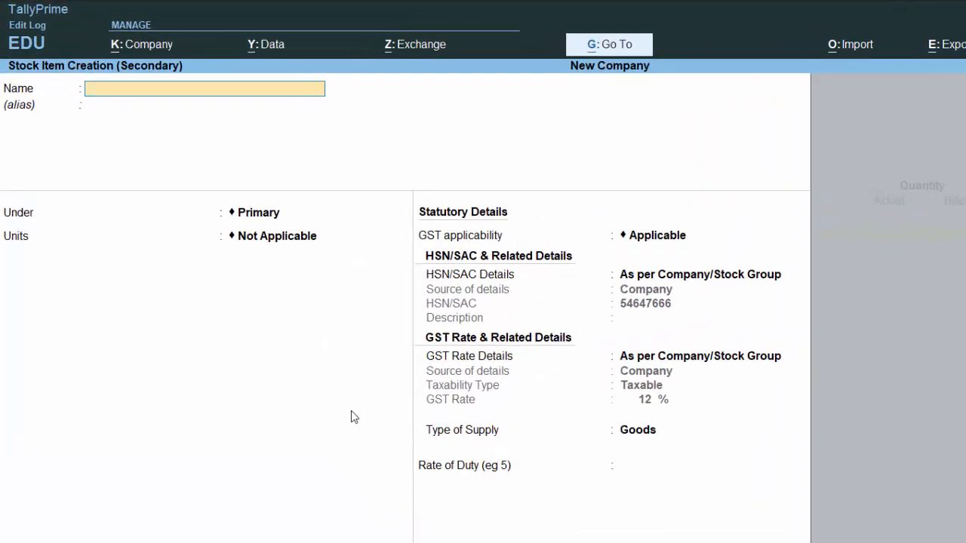
pyautogui.write('Laptop Asus')
pyautogui.press('Return')
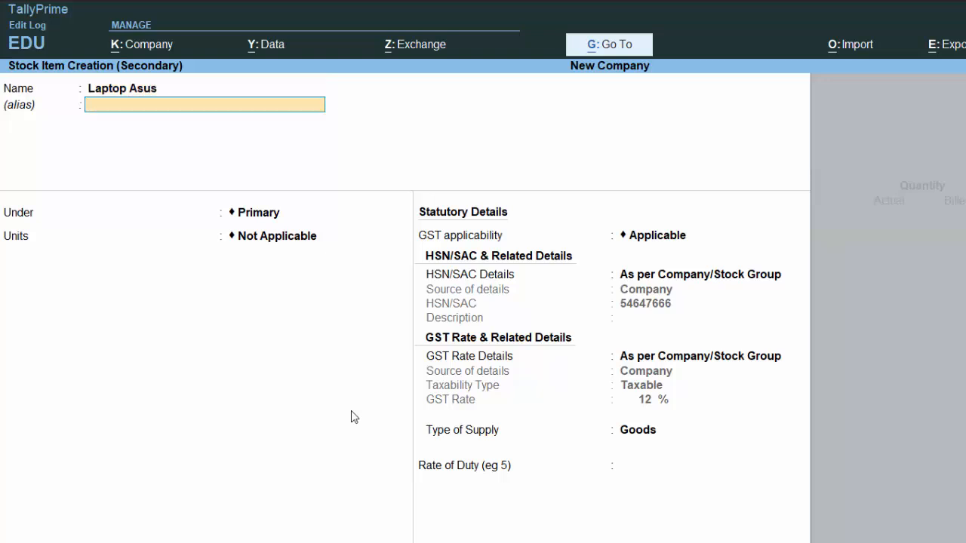
pyautogui.press('Return')
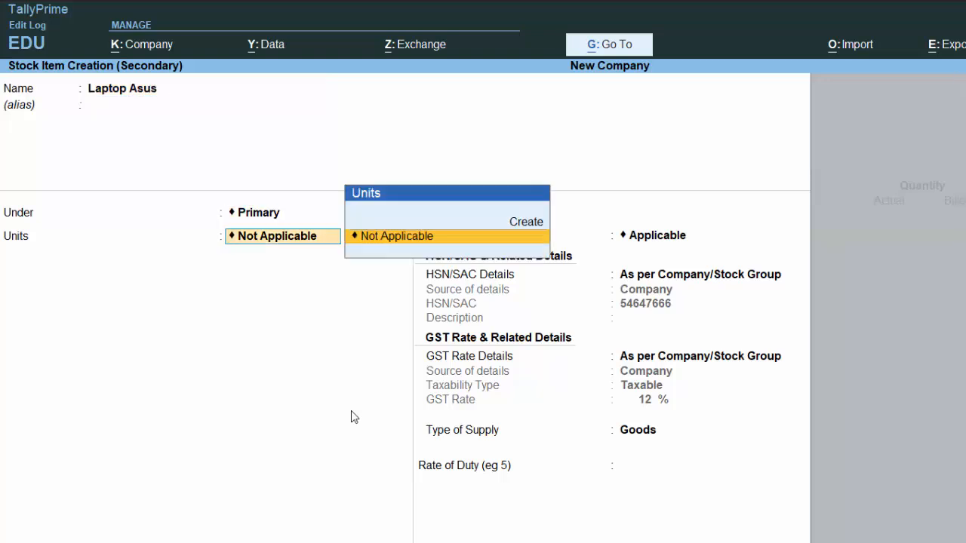
# Create a simple unit with symbol nos, formal name Numbers, UQC NOS-NUMBERS and 0 decimal places for the stock item
pyautogui.press('Up')
pyautogui.press('Return')
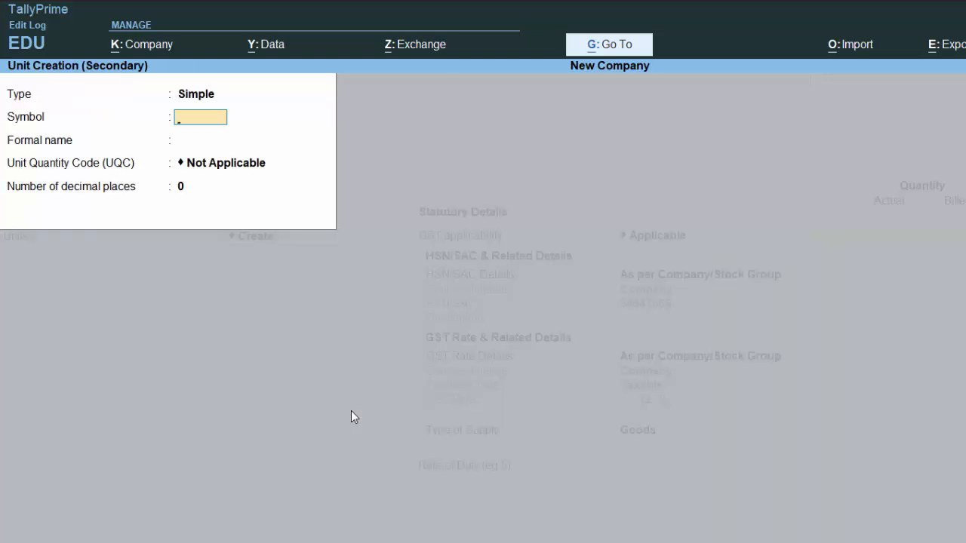
pyautogui.write('nos')
pyautogui.press('Return')
pyautogui.write('Number')
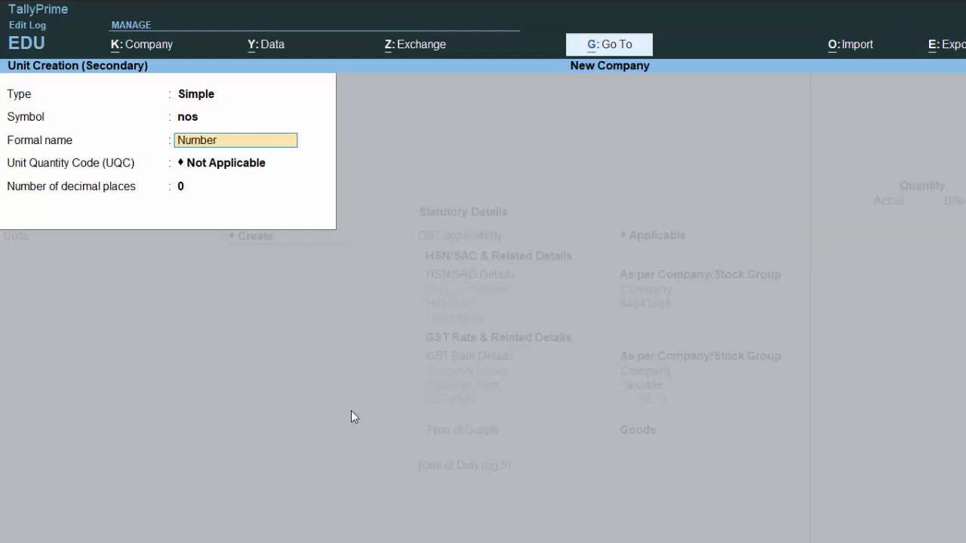
pyautogui.write('s')
pyautogui.press('Return')
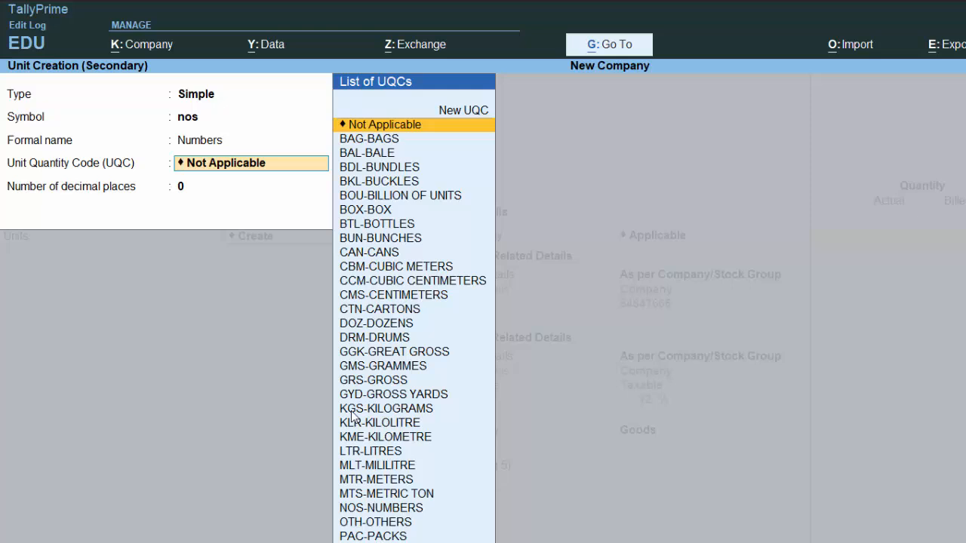
pyautogui.write('n')
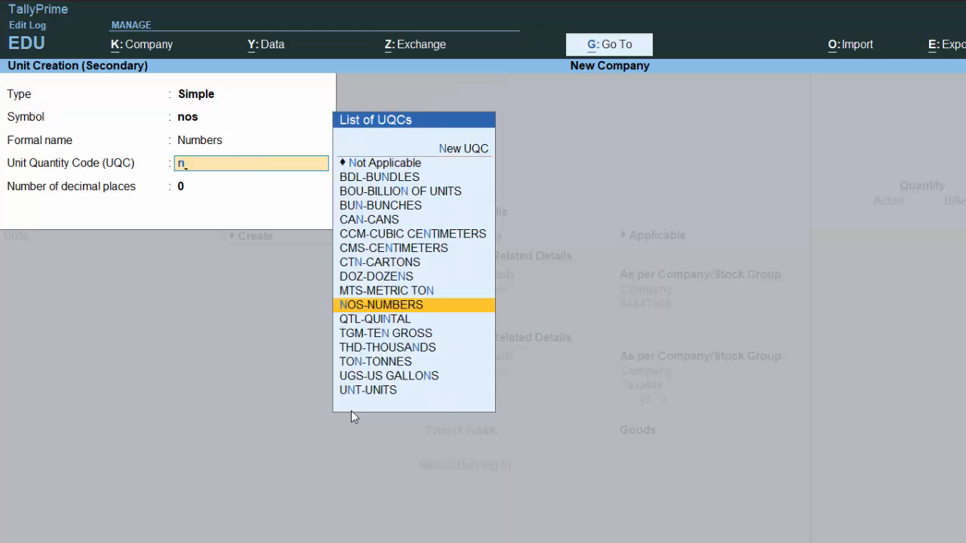
pyautogui.press('Return')
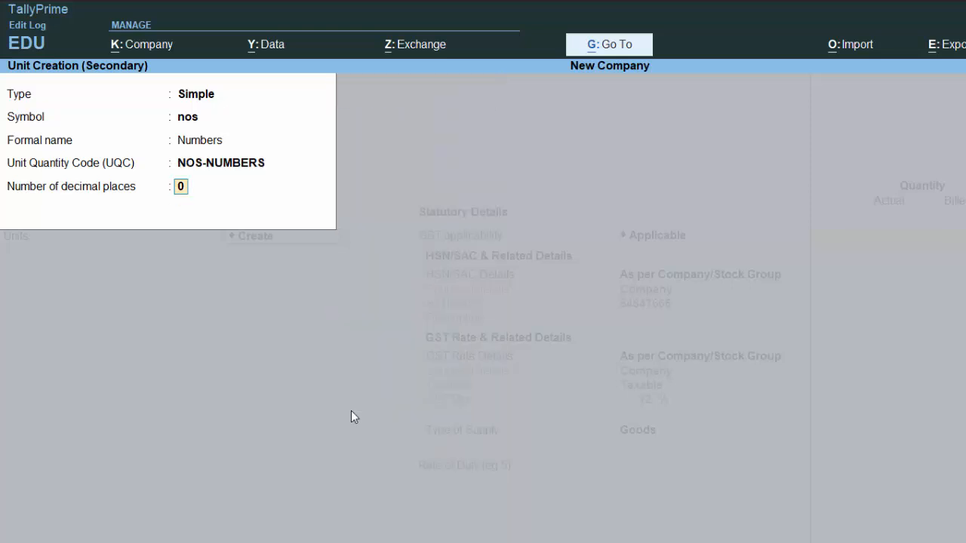
pyautogui.press('Return')
pyautogui.press('Return')
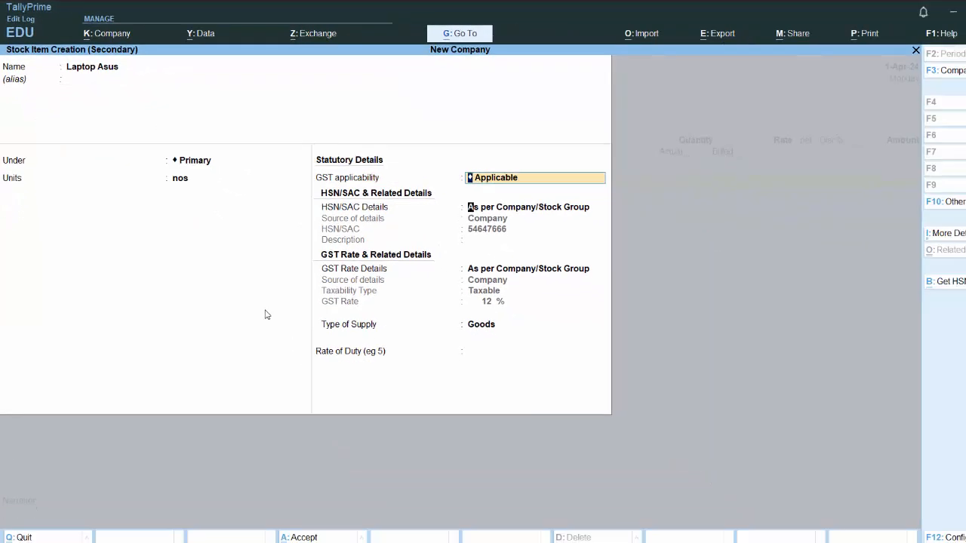
# Keep GST applicable with HSN/SAC and rate details as per company, Goods as the type of supply, and save the Laptop Asus item
pyautogui.press('Return')
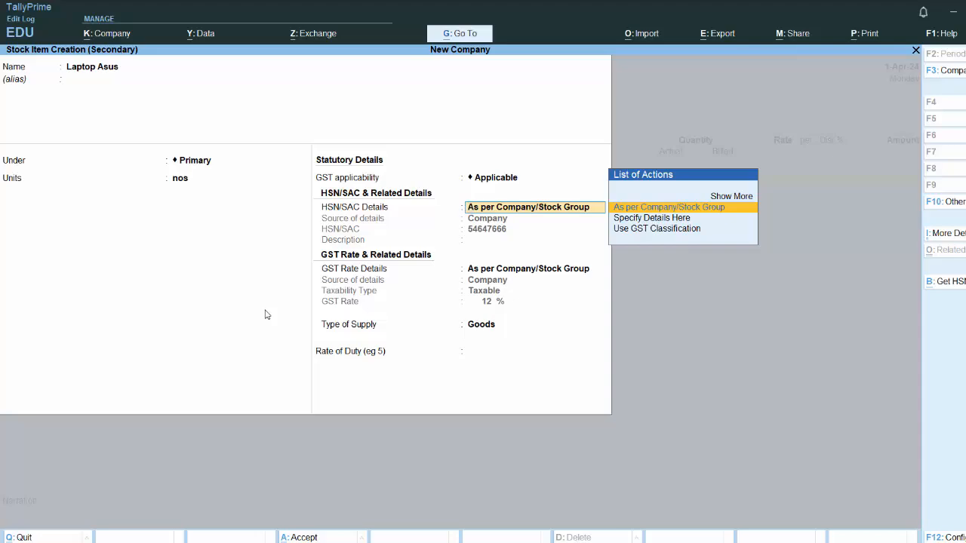
pyautogui.press('Return')
pyautogui.press('Return')
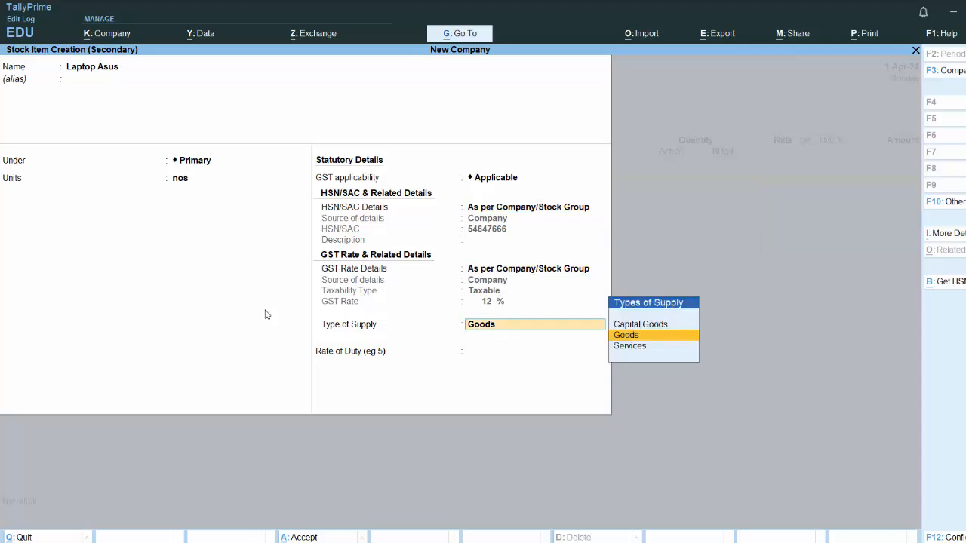
pyautogui.press('Return')
pyautogui.press('Return')
pyautogui.press('Return')
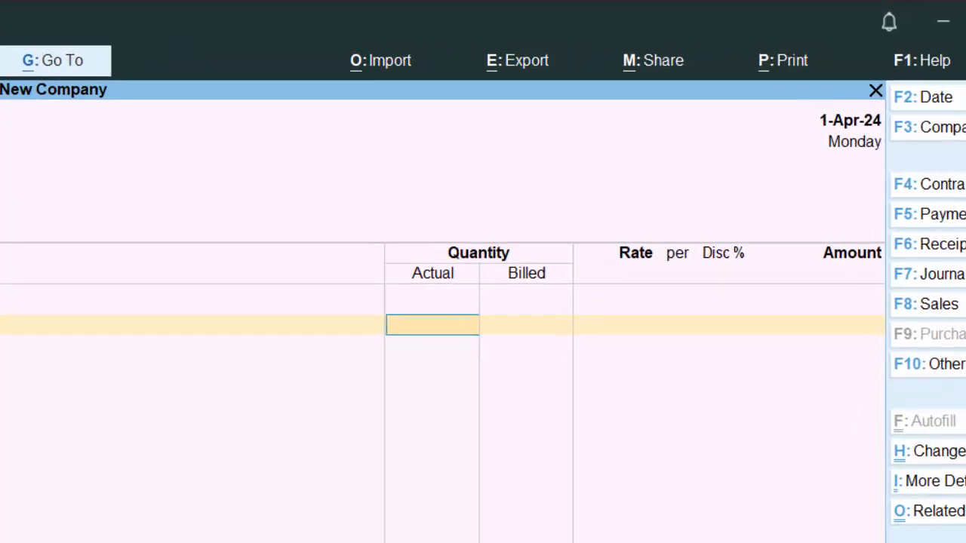
# Enter the laptop line with actual and billed quantity of 5 nos, a rate of 30,000 per nos and a discount of (-)2 %
pyautogui.write('5')
pyautogui.press('Return')
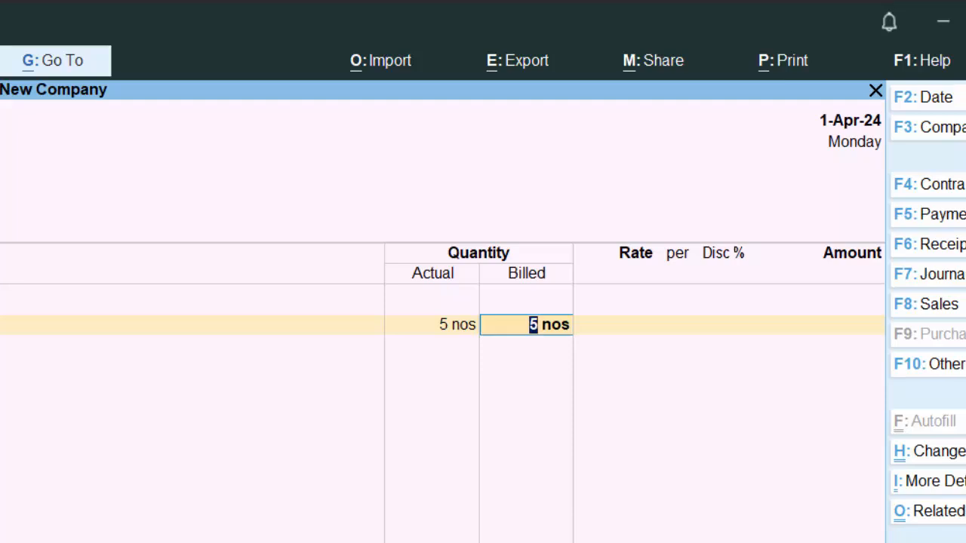
pyautogui.press('Return')
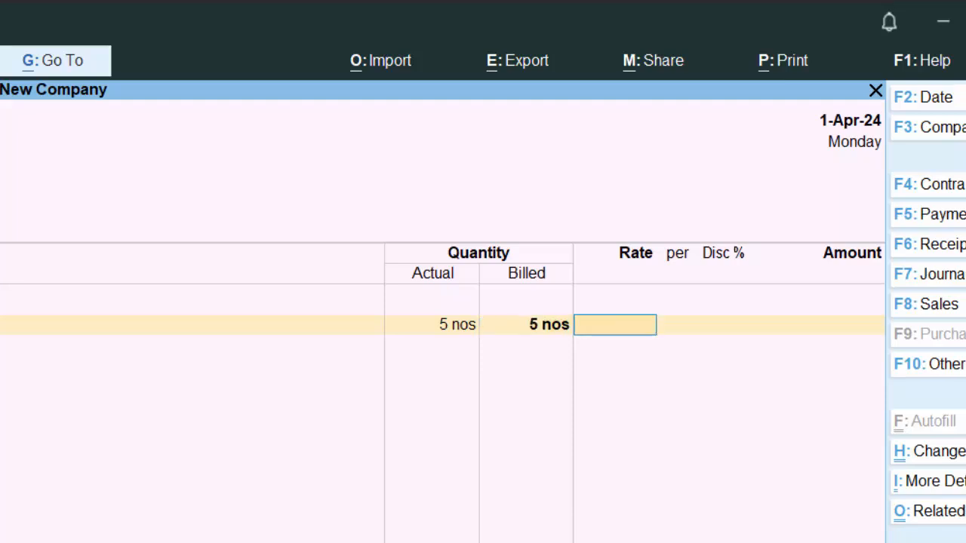
pyautogui.write('30000')
pyautogui.press('Return')
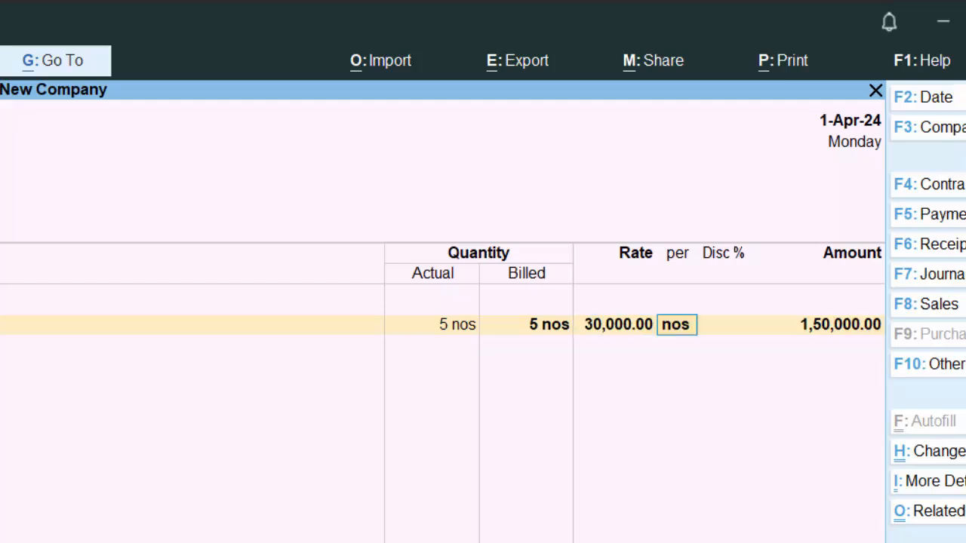
pyautogui.press('Return')
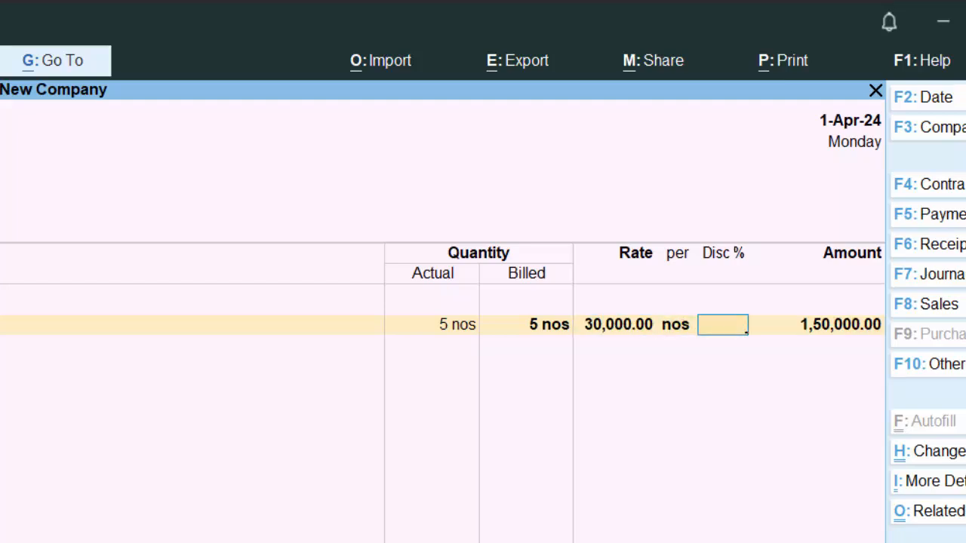
pyautogui.write('2')
pyautogui.press('Return')
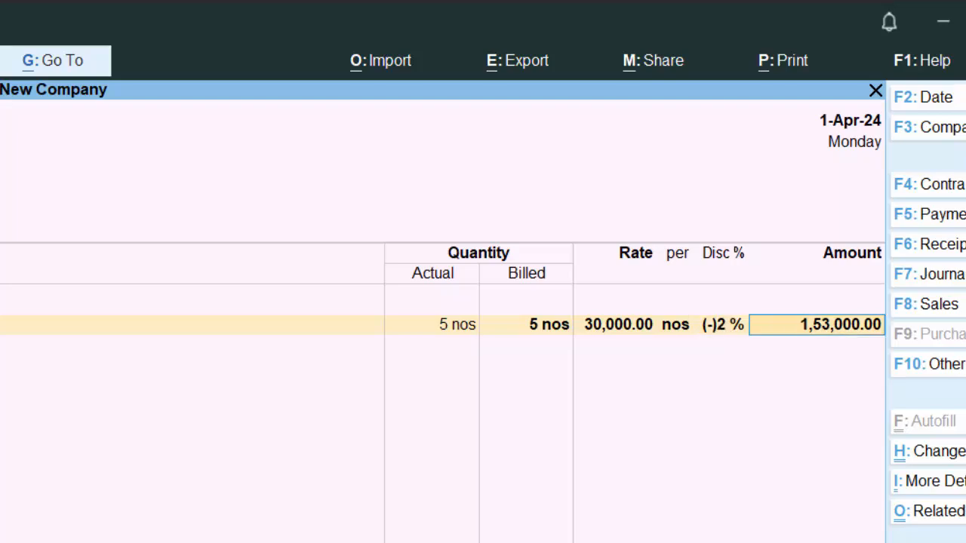
pyautogui.press('Return')
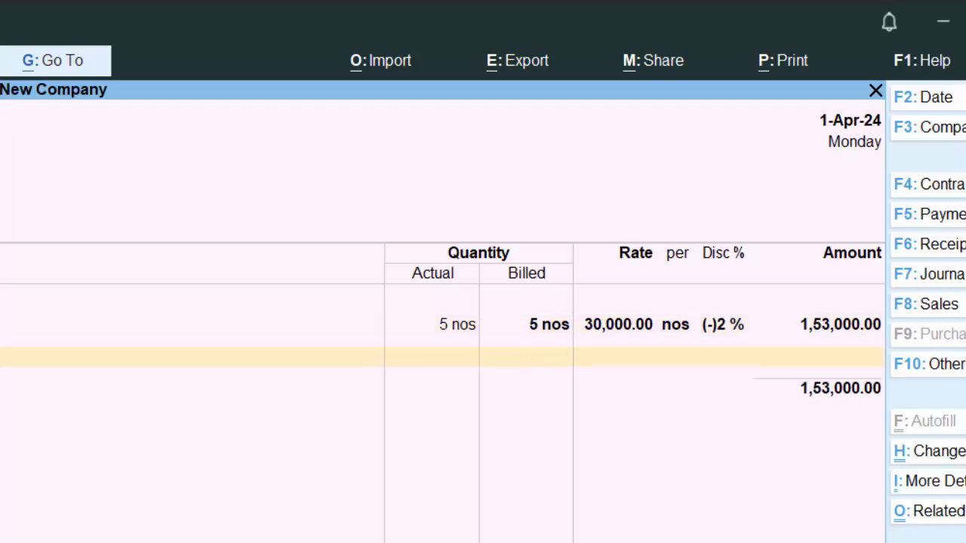
# Start a new ledger named Cgst from within the voucher, with no alias, under the Duties & Taxes group
pyautogui.hotkey('alt', 'c')
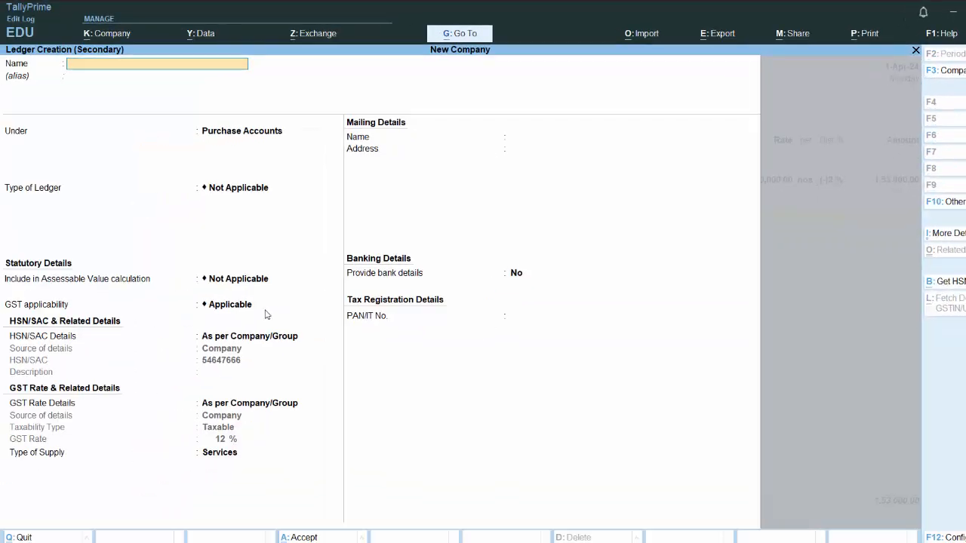
pyautogui.write('Cgst')
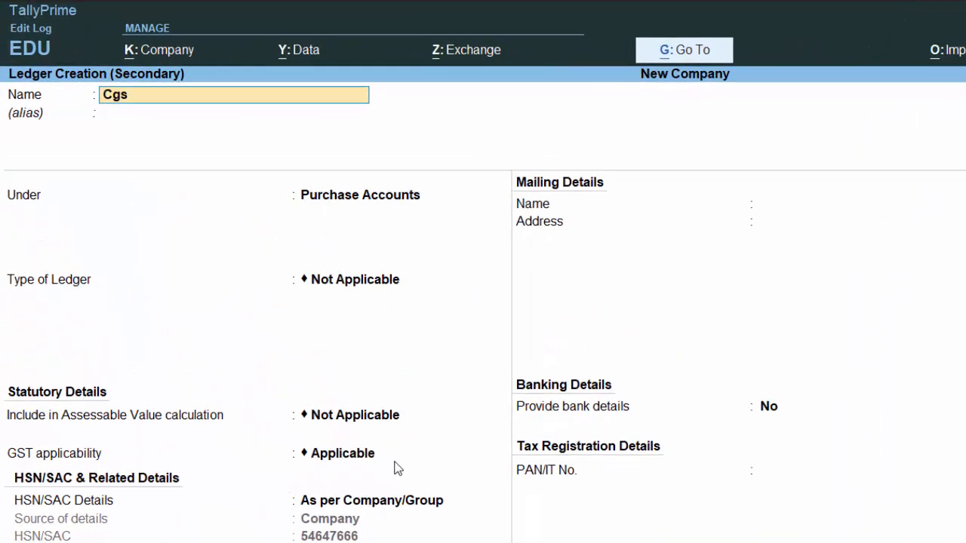
pyautogui.press('Return')
pyautogui.press('Return')
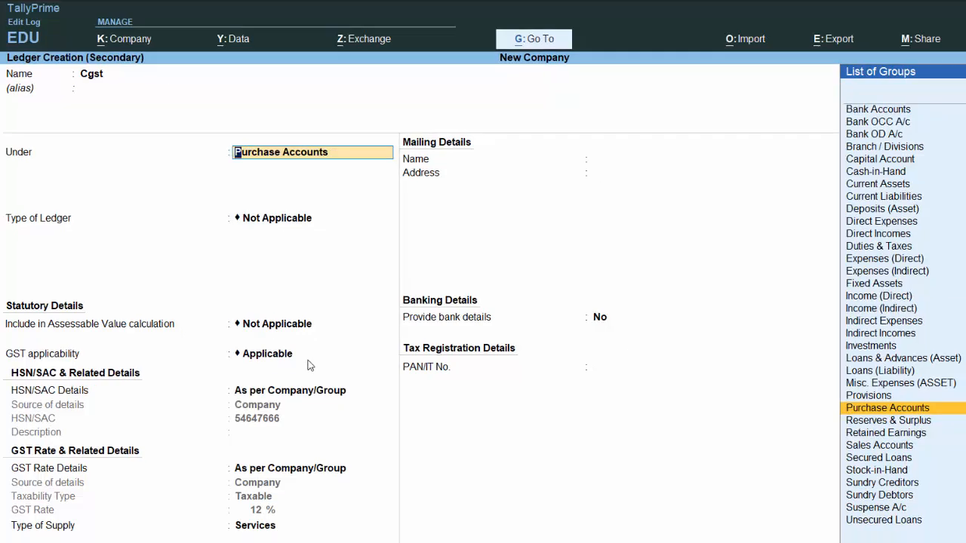
pyautogui.write('D')
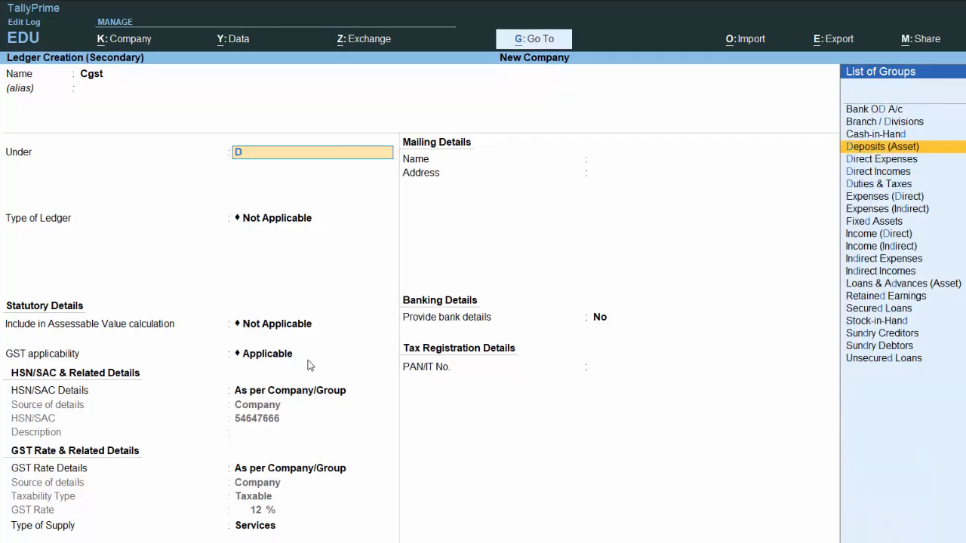
pyautogui.press('Down')
pyautogui.press('Down')
pyautogui.press('Down')
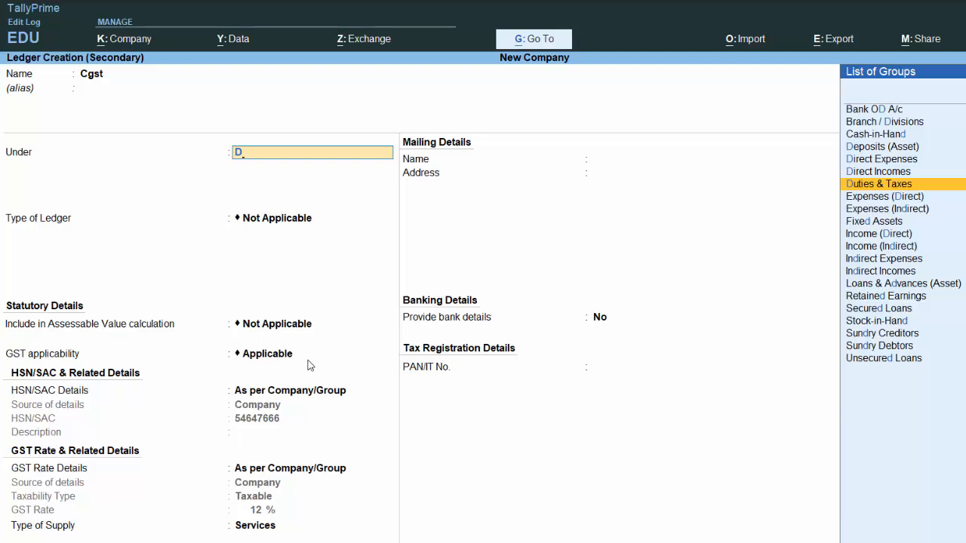
pyautogui.press('Return')
# Set the Cgst ledger's type of duty/tax to GST and its tax type to CGST
pyautogui.press('Up')
pyautogui.press('Return')
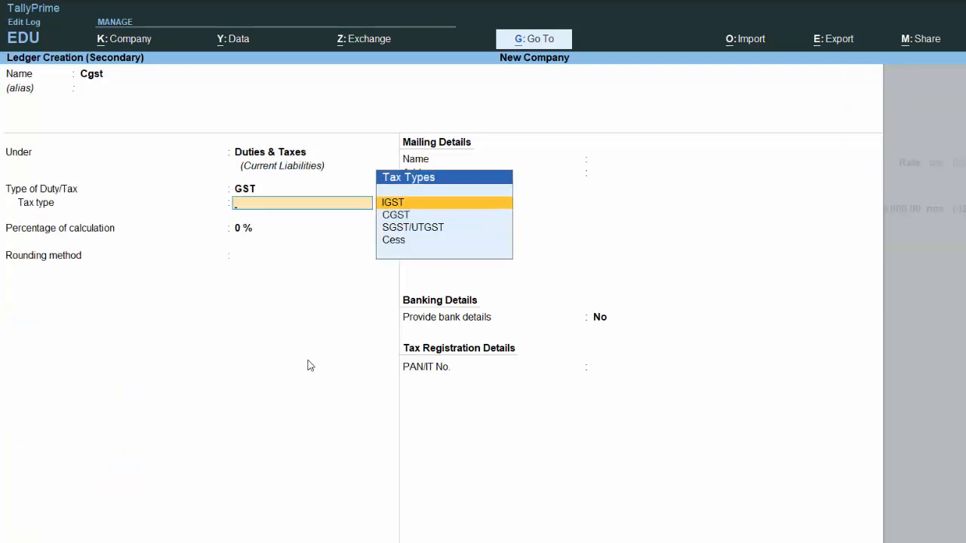
pyautogui.press('Down')
pyautogui.press('Down')
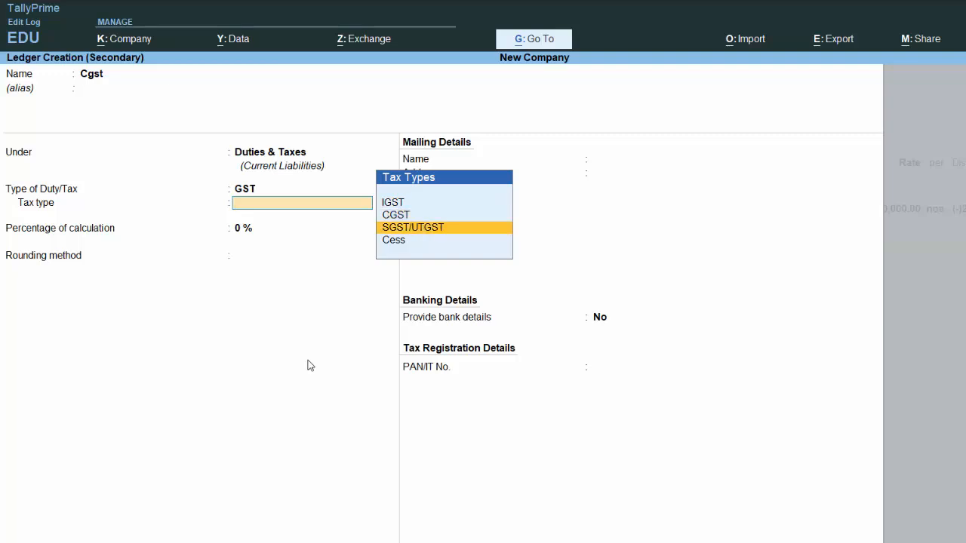
pyautogui.press('Up')
pyautogui.press('Return')
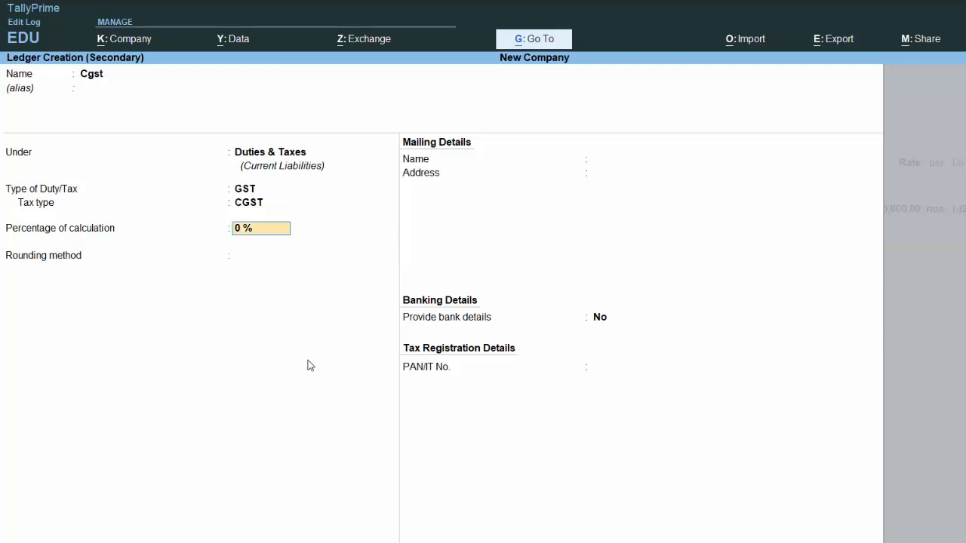
# Keep 0 % calculation, choose Normal Rounding with a limit of 0, save the Cgst ledger and accept its amount in the voucher
pyautogui.press('Return')
pyautogui.press('Down')
pyautogui.press('Down')
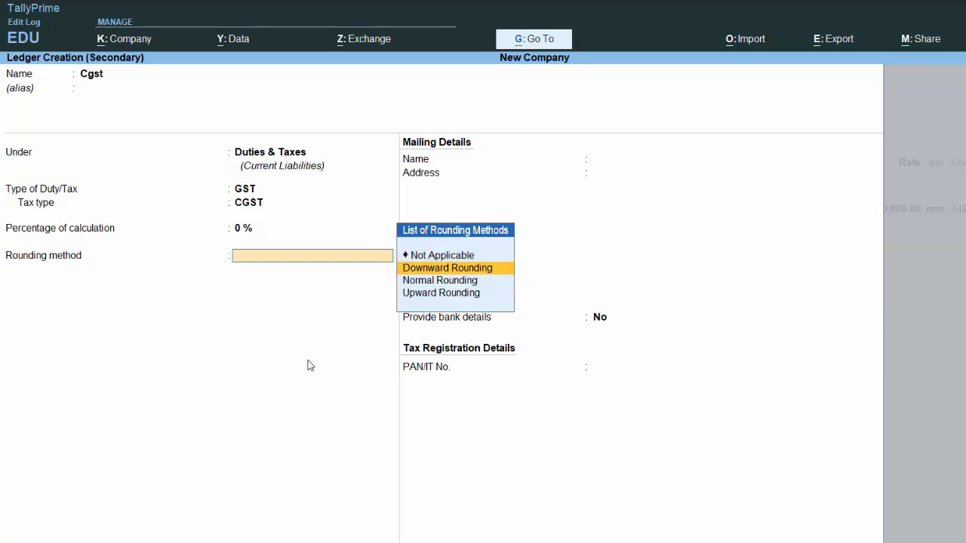
pyautogui.press('Return')
pyautogui.press('Return')
pyautogui.press('Return')
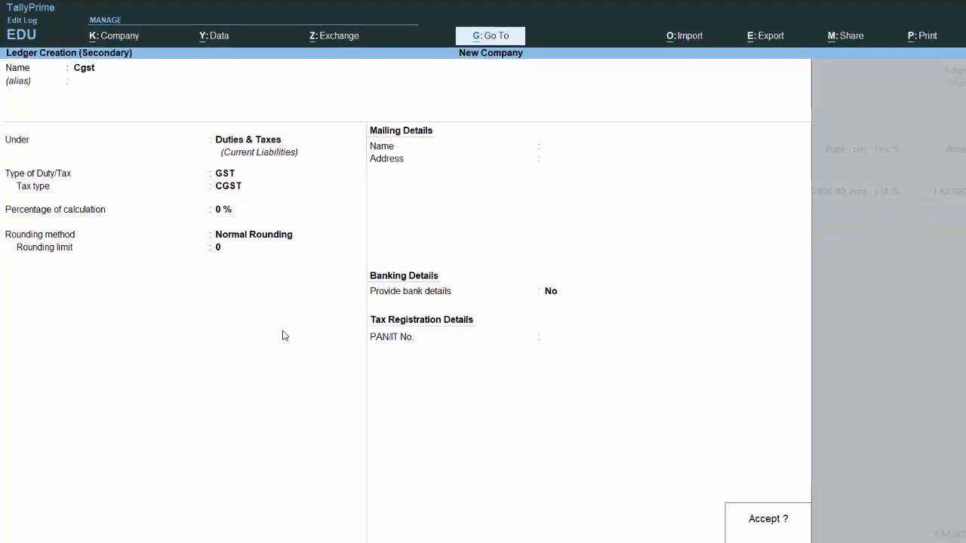
pyautogui.press('Return')
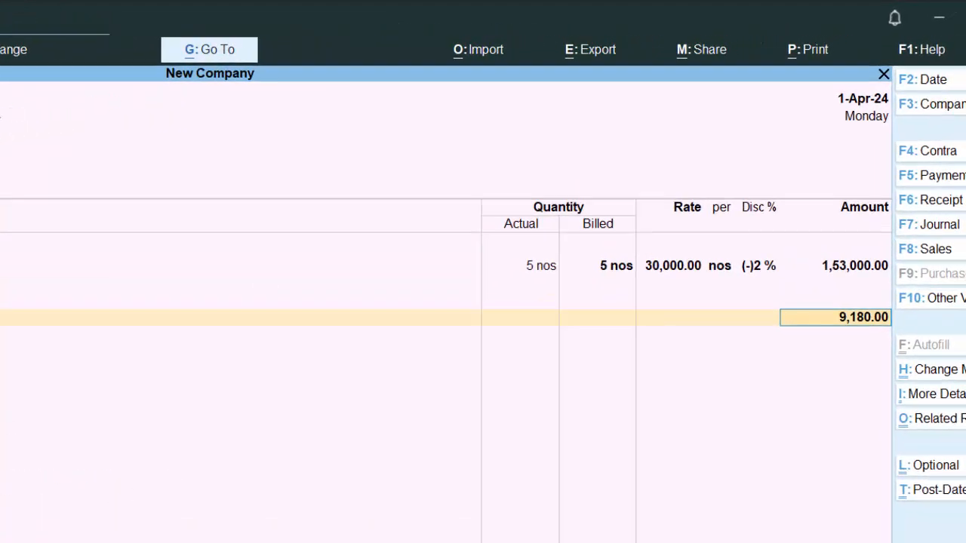
pyautogui.press('Return')
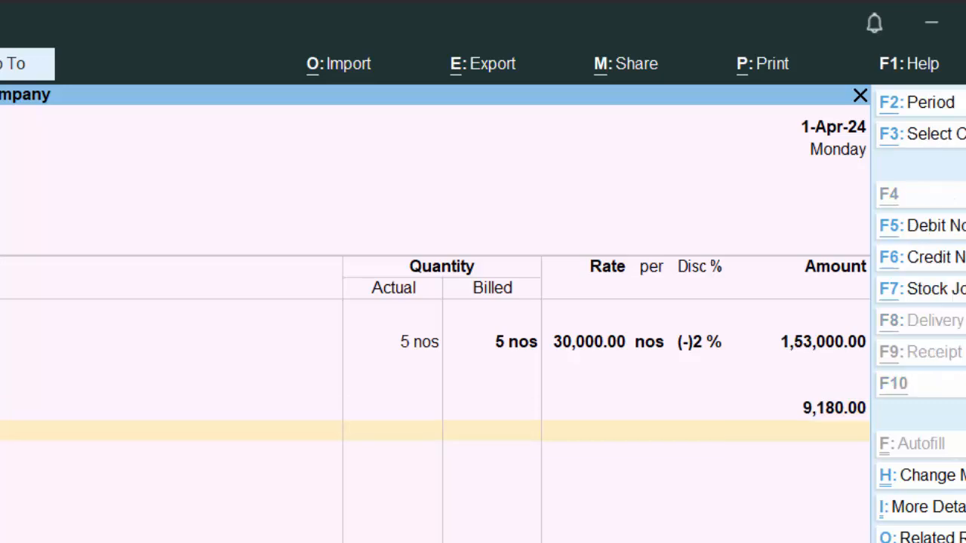
# Start another ledger named Sgst from within the voucher, with no alias, under the Duties & Taxes group
pyautogui.hotkey('alt', 'c')
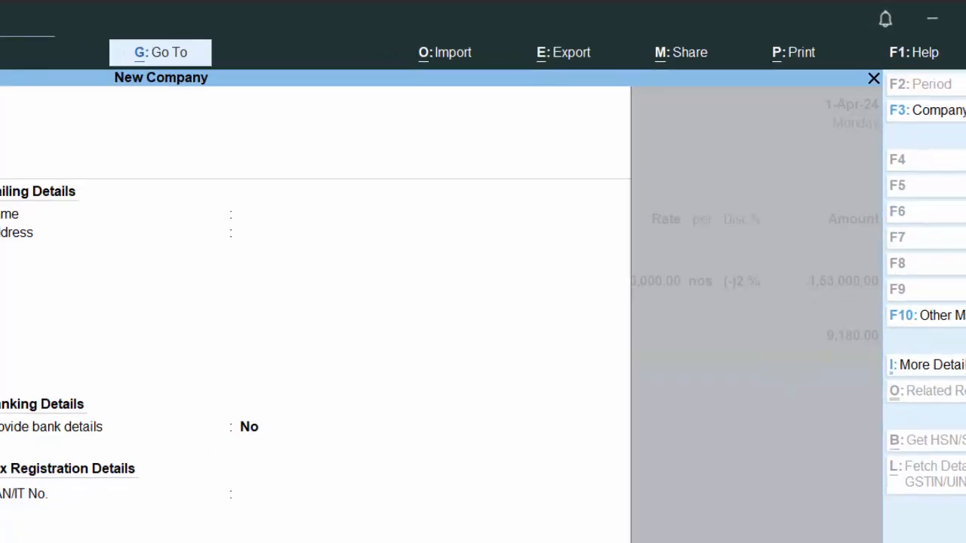
pyautogui.write('Sgst')
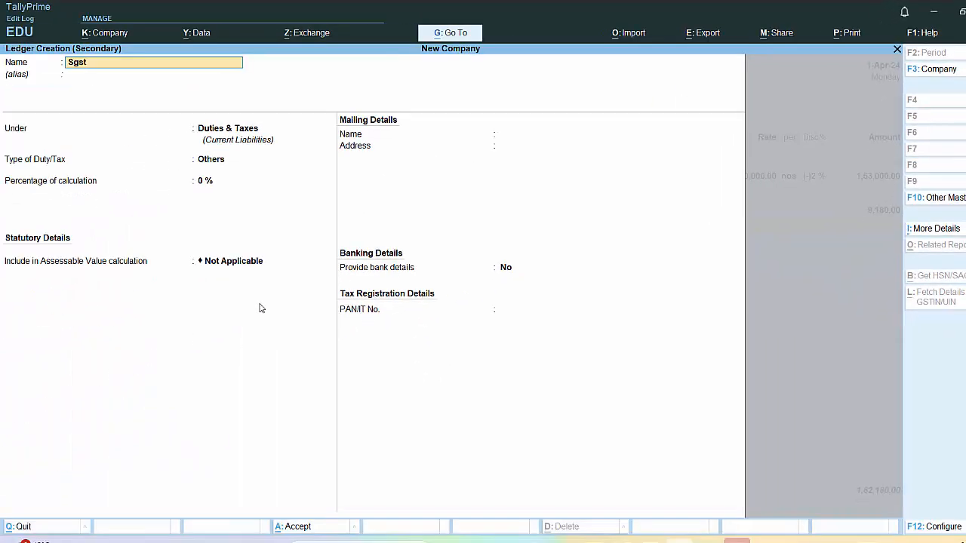
pyautogui.press('Return')
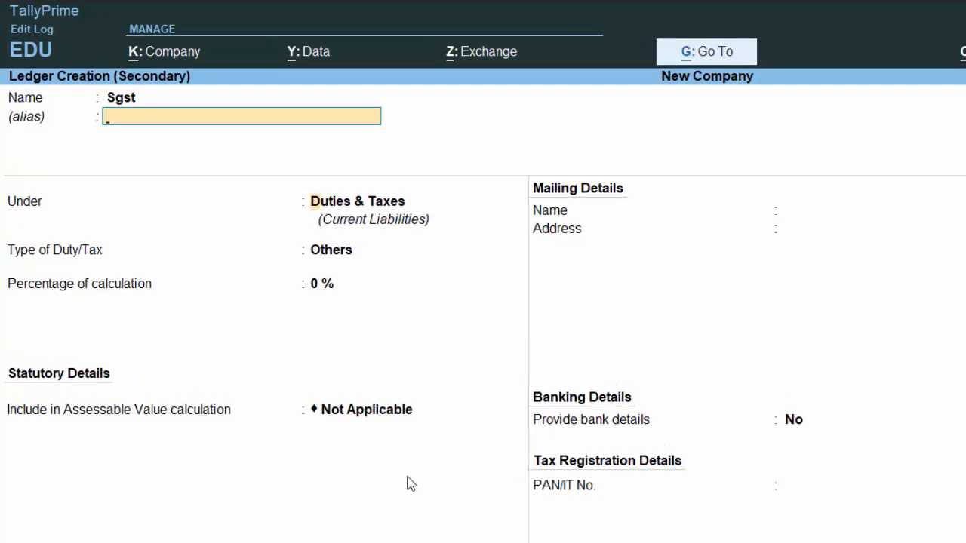
pyautogui.press('Return')
pyautogui.press('Return')
# Set the Sgst ledger's type of duty/tax to GST and its tax type to SGST/UTGST
pyautogui.press('Up')
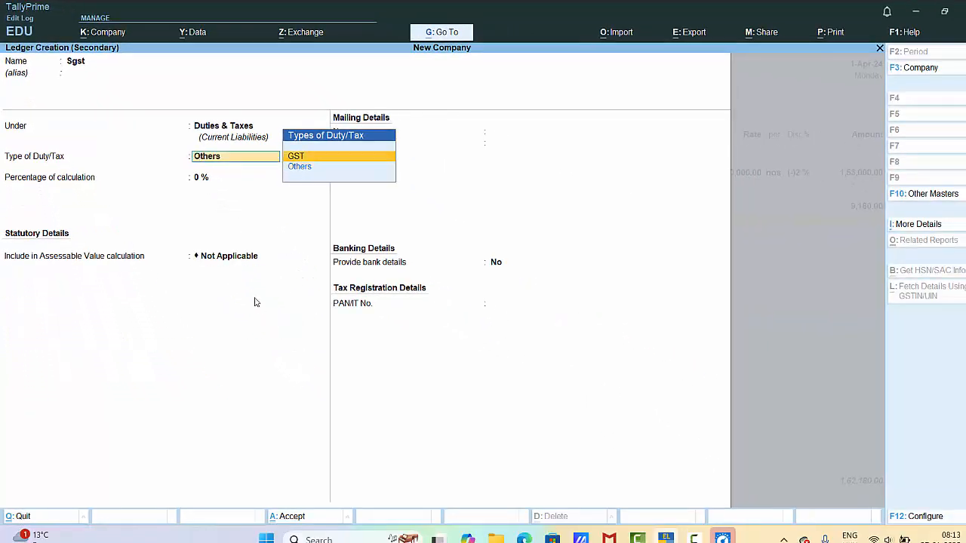
pyautogui.press('Return')
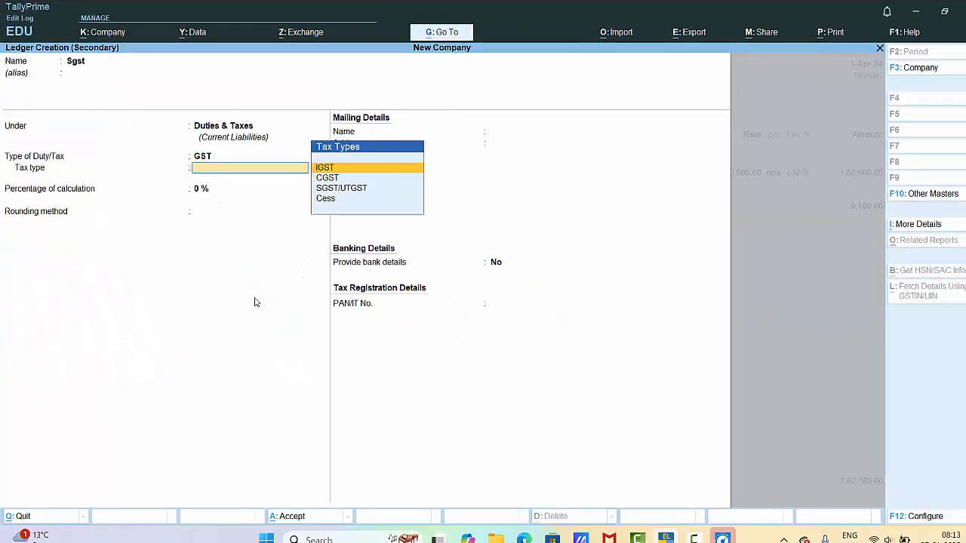
pyautogui.press('Down')
pyautogui.press('Down')
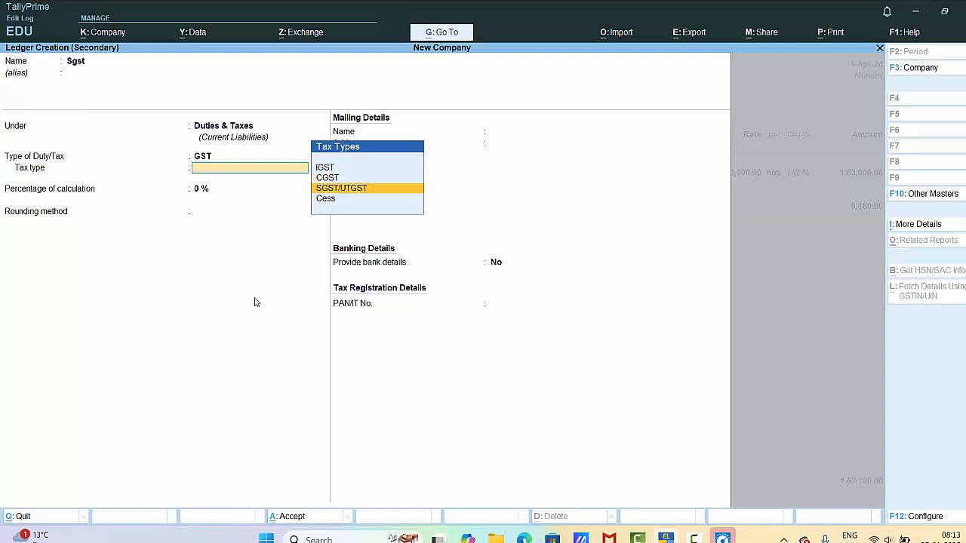
pyautogui.press('Return')
# Keep 0 % calculation for the Sgst ledger, choose Normal Rounding with a limit of 0, save it and accept its voucher amount
pyautogui.press('Return')
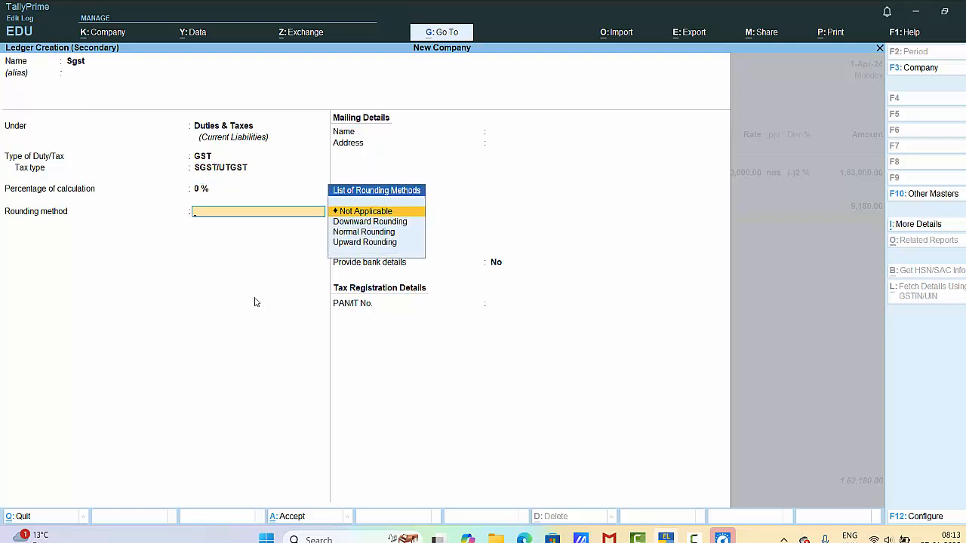
pyautogui.press('Down')
pyautogui.press('Down')
pyautogui.press('Return')
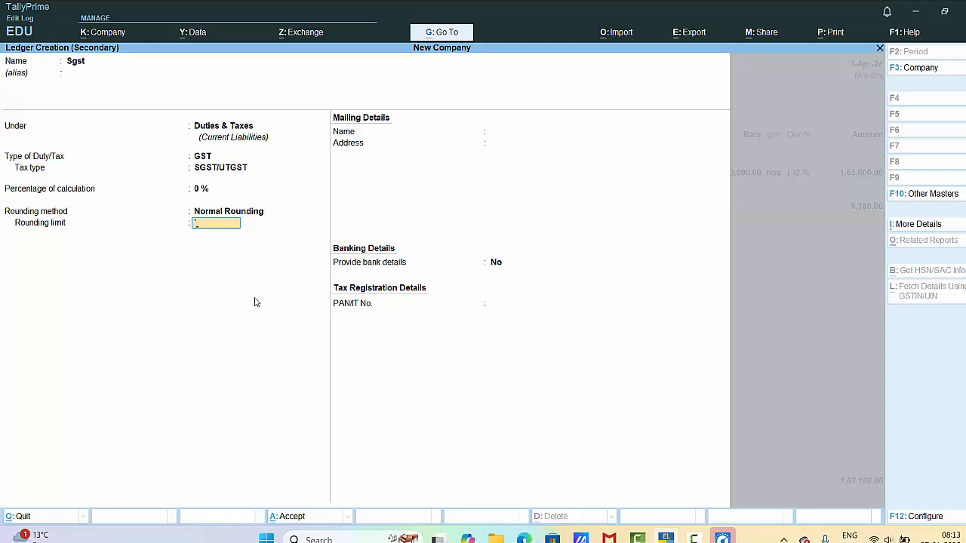
pyautogui.press('Return')
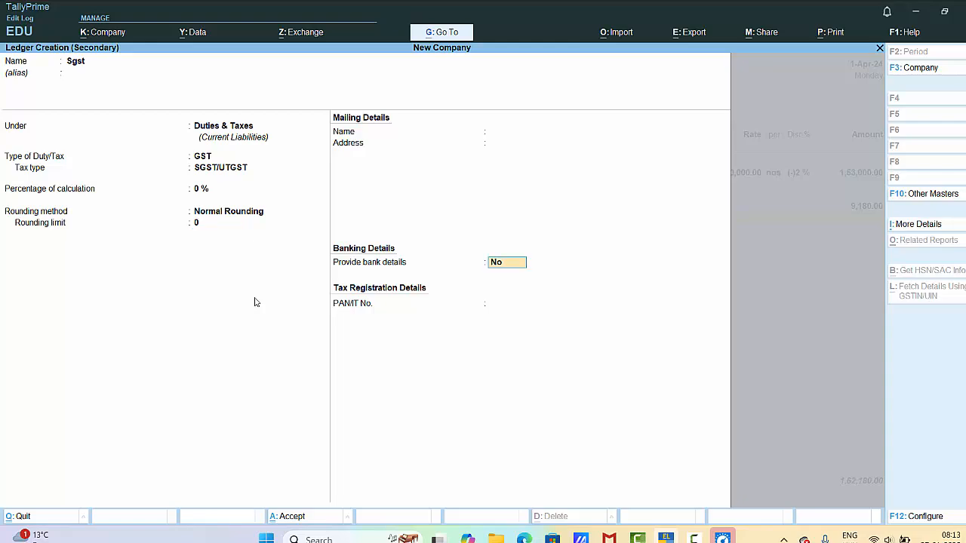
pyautogui.press('Return')
pyautogui.press('Return')
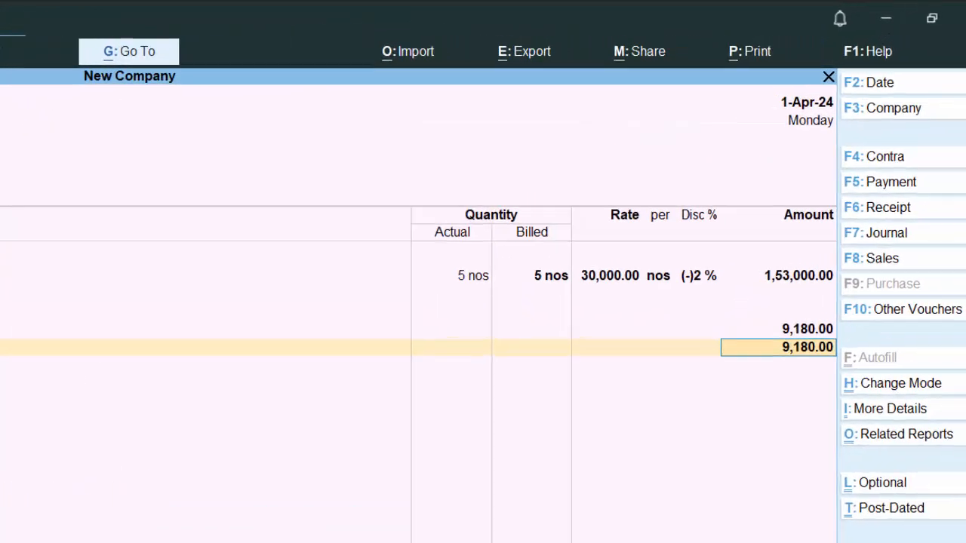
pyautogui.press('Return')
pyautogui.press('Return')
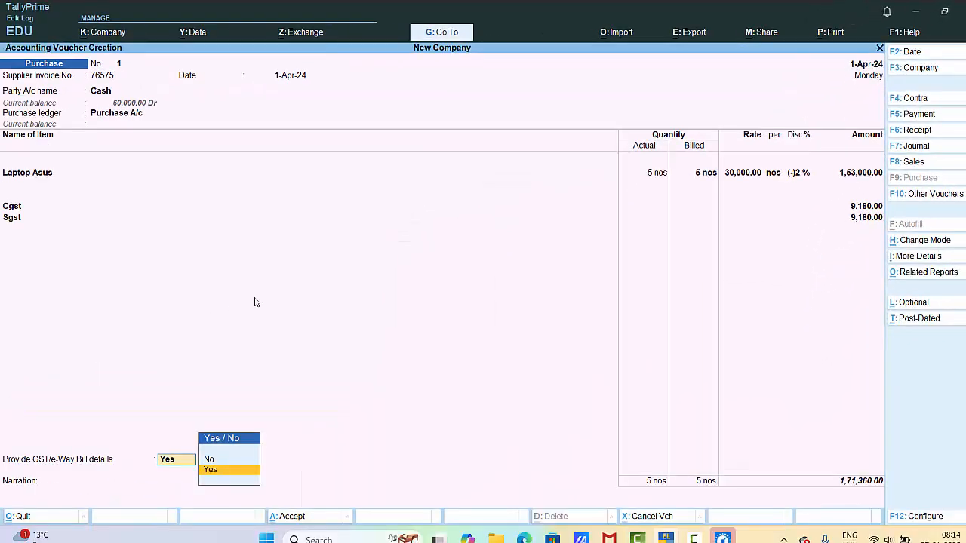
# Set Provide GST/e-Way Bill details to No for the purchase voucher
pyautogui.press('Down')
pyautogui.press('Return')
pyautogui.press('Return')
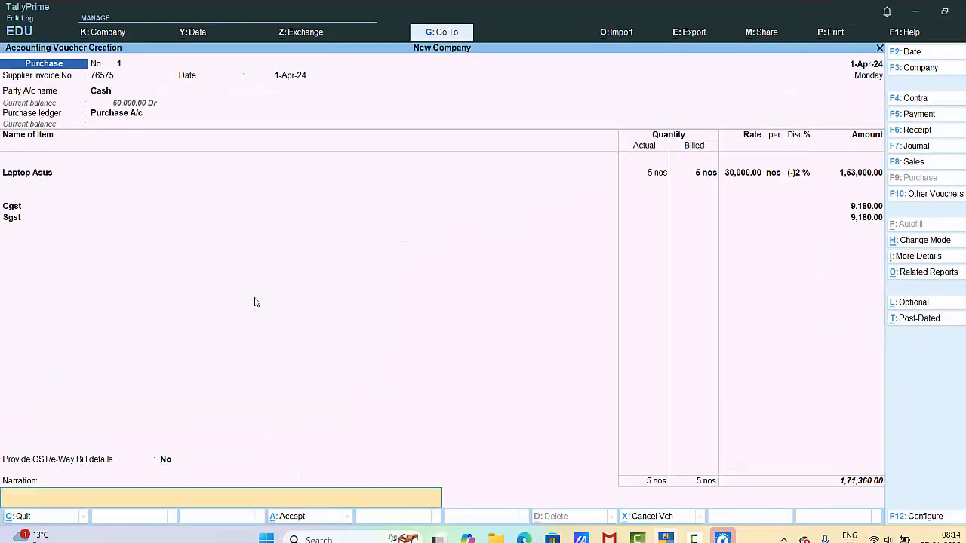
pyautogui.write('Th')
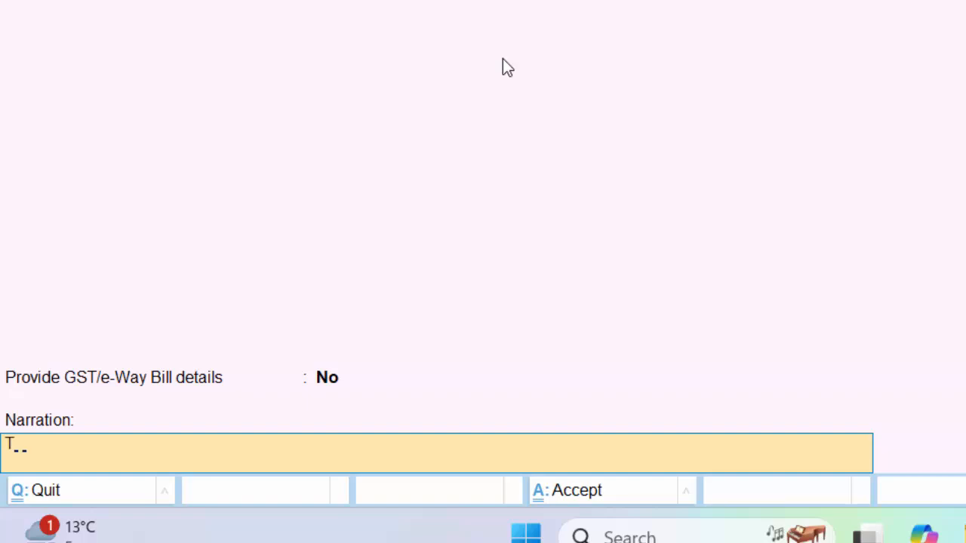
pyautogui.write('e goo')
pyautogui.press('Return')
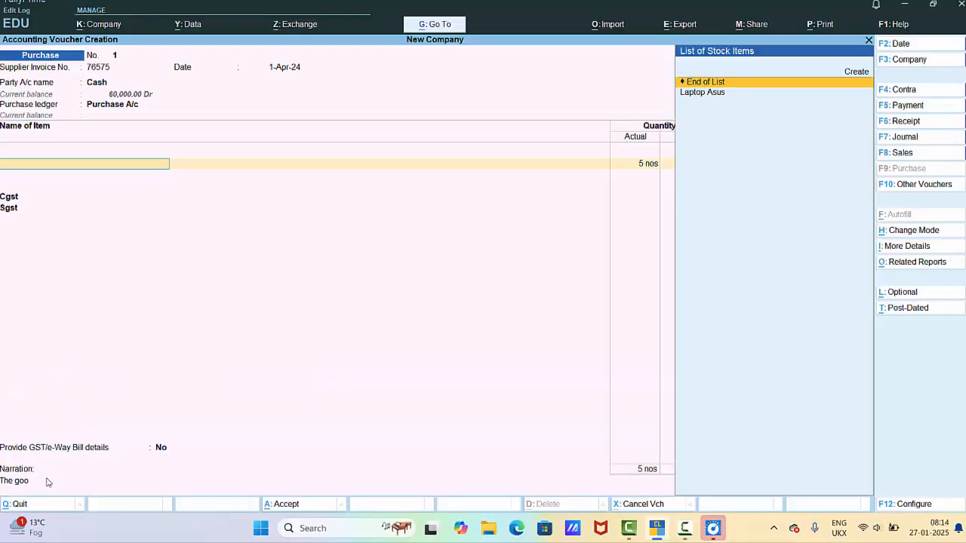
pyautogui.press('BackSpace')
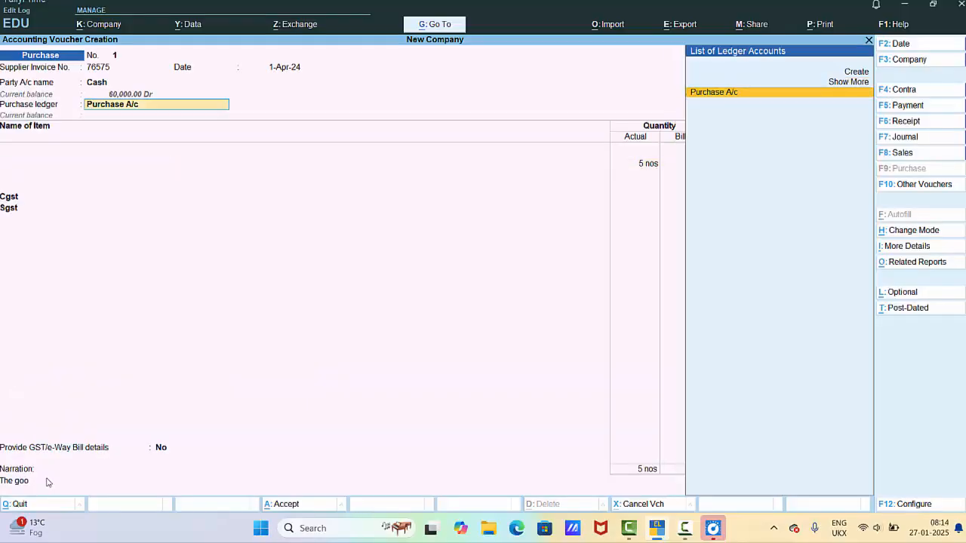
# Re-enter the Laptop Asus item line with quantity 5 nos at a rate of 30,000 per nos and no discount
pyautogui.press('Return')
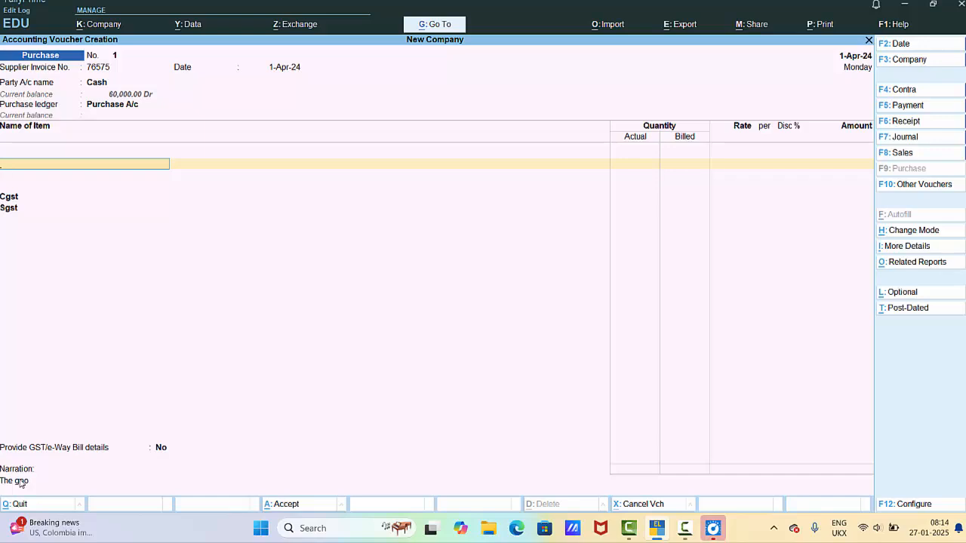
pyautogui.write('l')
pyautogui.press('Return')
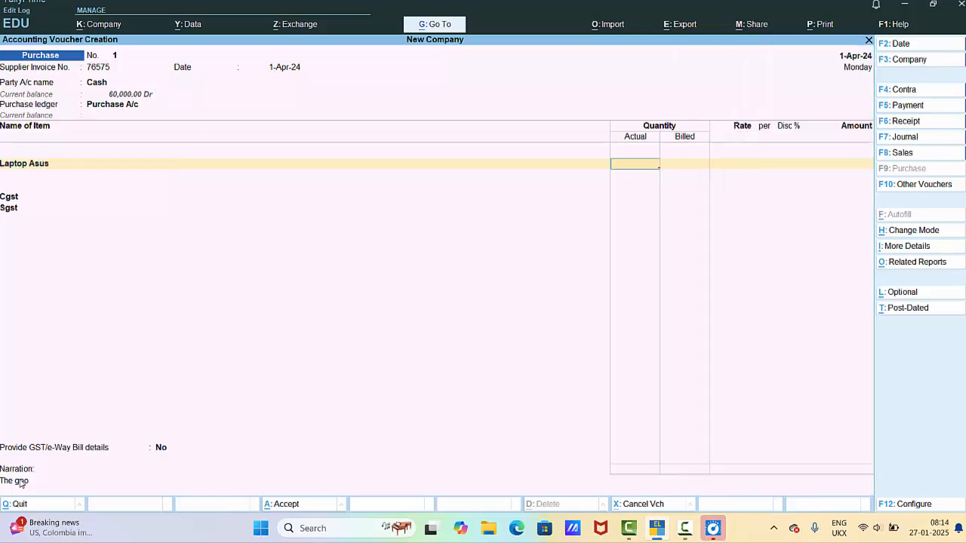
pyautogui.write('5')
pyautogui.press('Return')
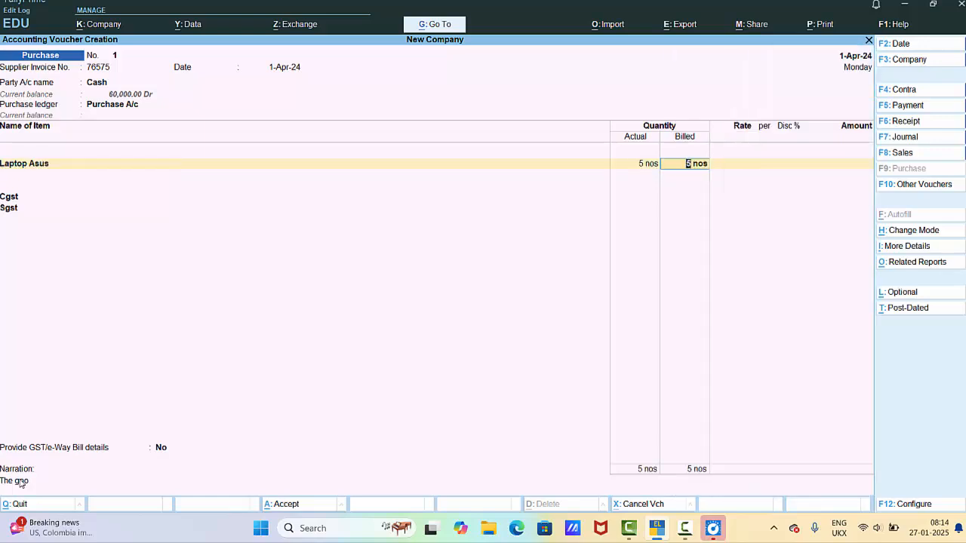
pyautogui.press('Return')
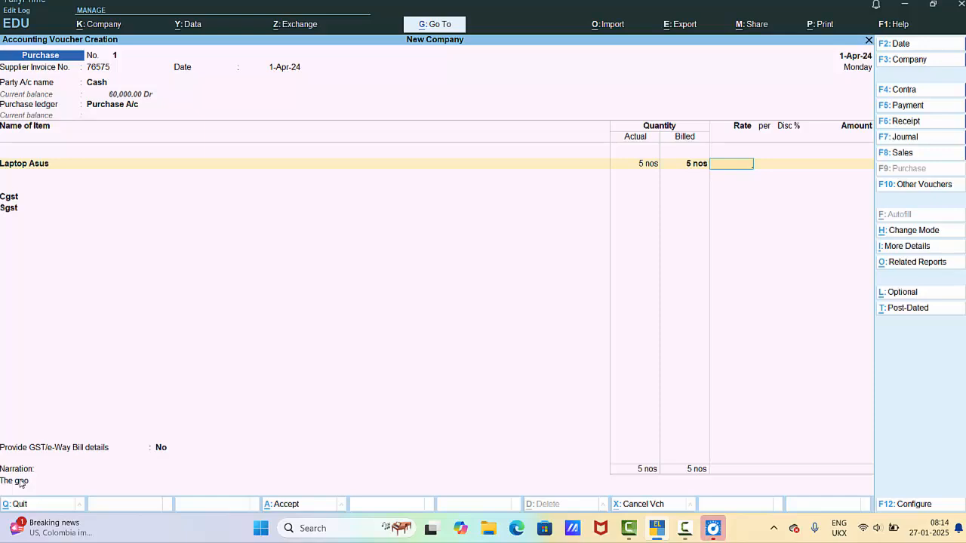
pyautogui.write('30000')
pyautogui.press('Return')
pyautogui.press('Return')
pyautogui.press('Return')
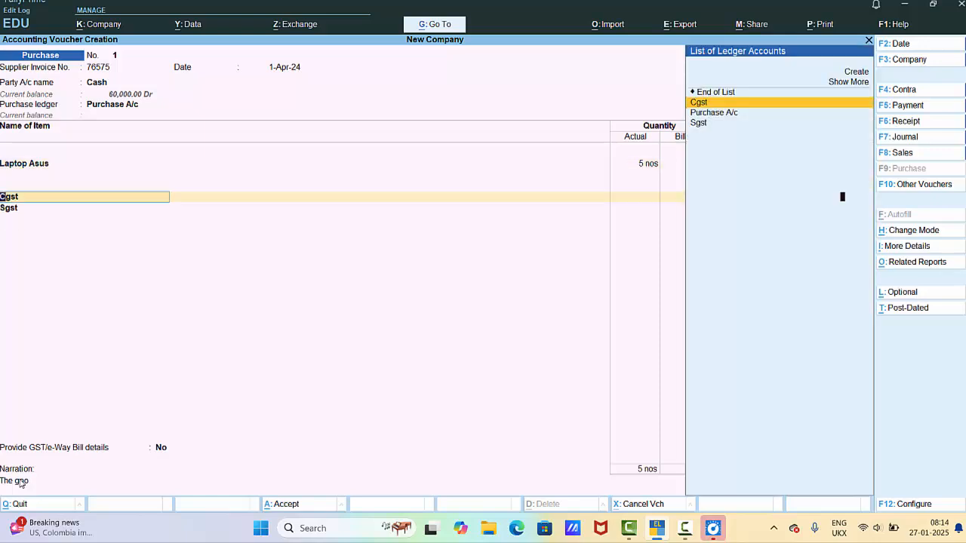
# Accept the Cgst and Sgst lines with their recalculated amounts and keep GST/e-Way Bill details at No
pyautogui.press('Return')
pyautogui.press('Return')
pyautogui.press('Return')
pyautogui.press('Return')
pyautogui.press('Return')
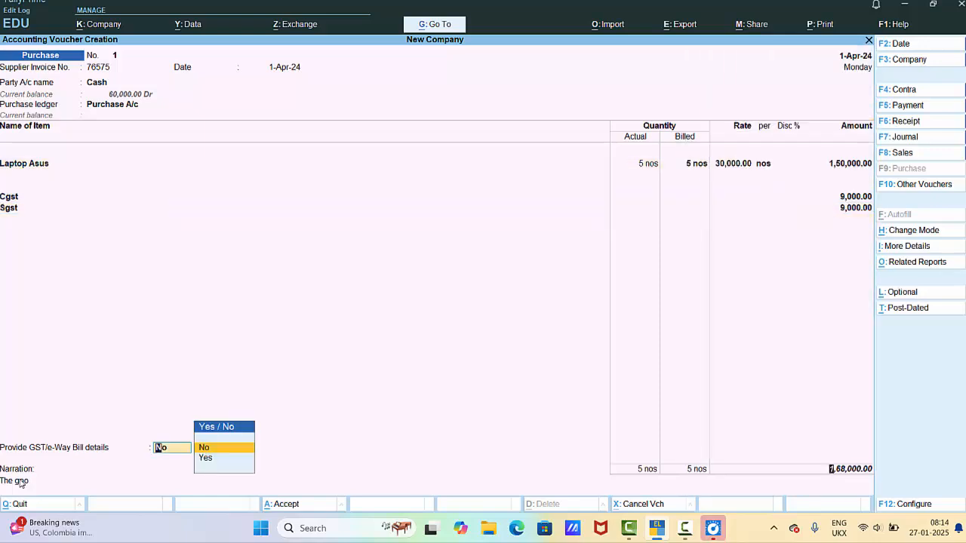
pyautogui.press('Return')
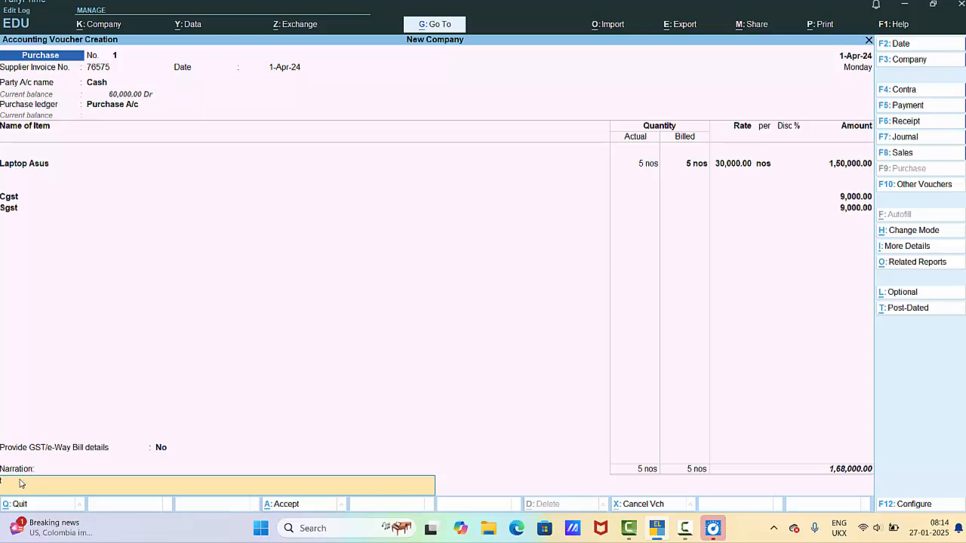
# Enter the narration "the goods have been purchased on credit", save the purchase voucher and leave voucher creation
pyautogui.write('the goods have been purchased')
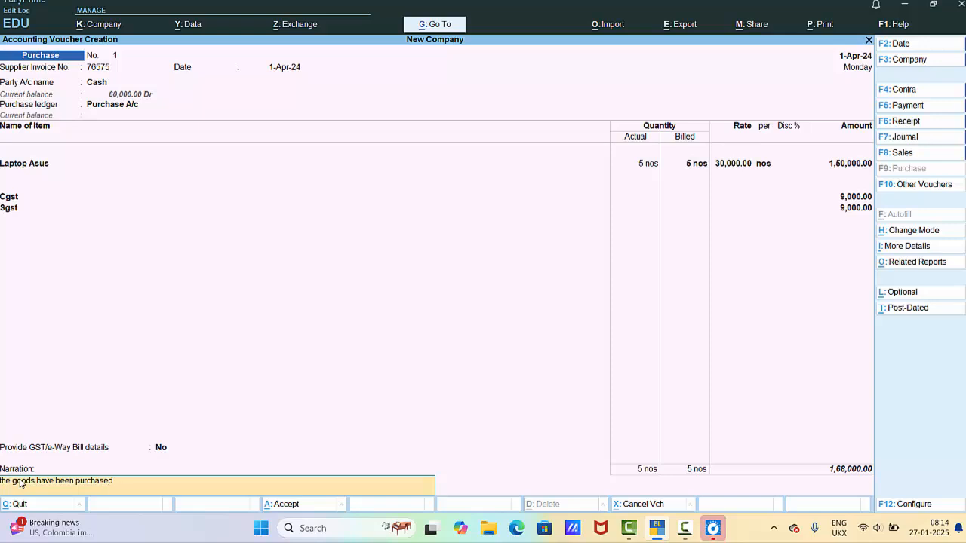
pyautogui.write(' on credit')
pyautogui.press('Return')
pyautogui.press('Return')
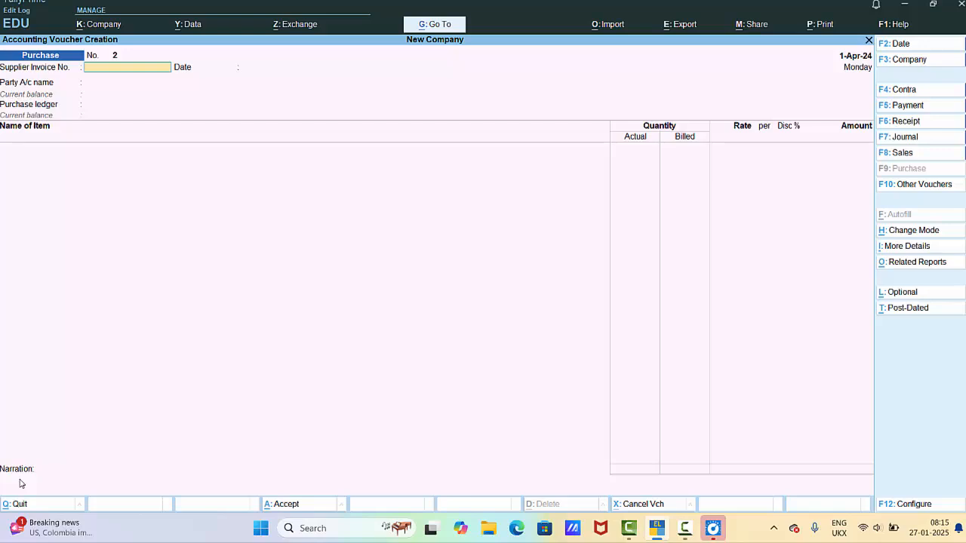
pyautogui.press('Escape')
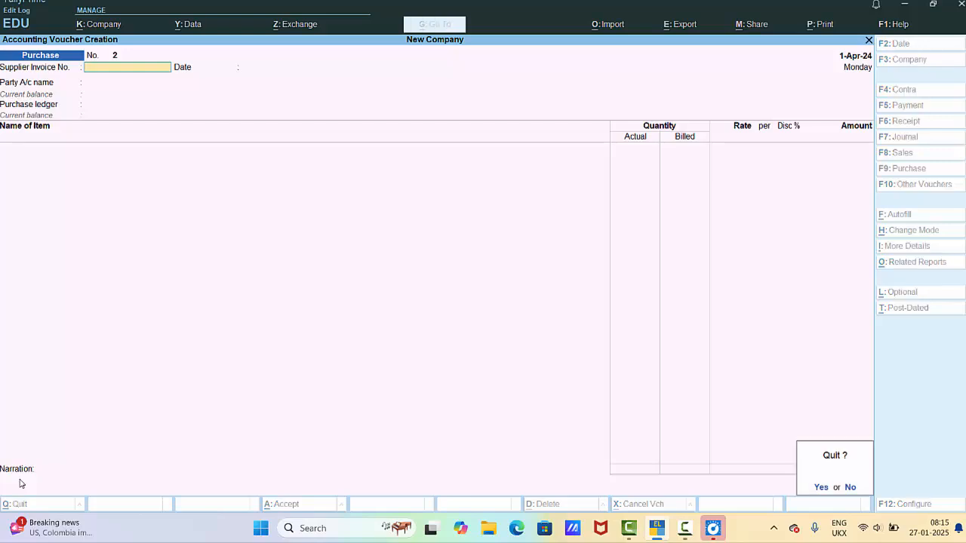
pyautogui.press('y')
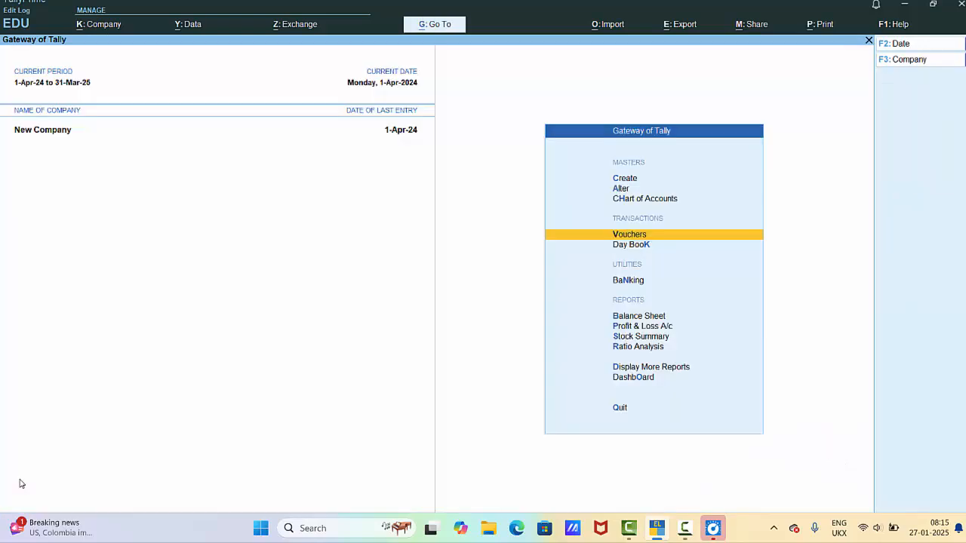
pyautogui.press('Up')
pyautogui.press('Up')
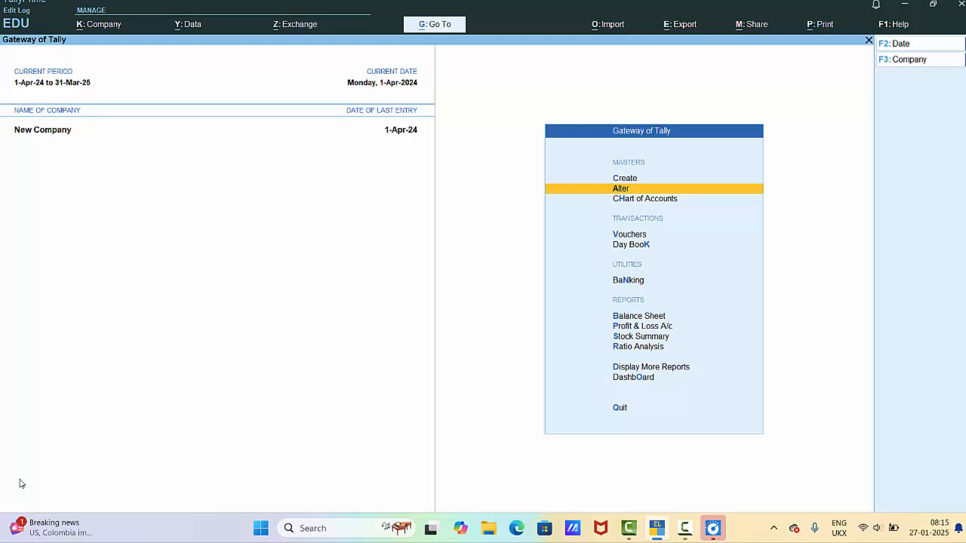
pyautogui.press('Return')
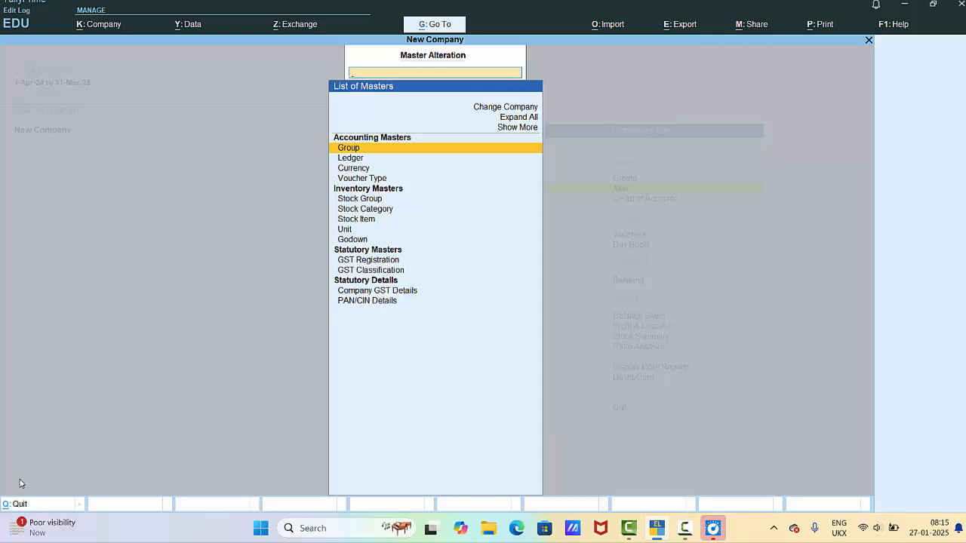
pyautogui.press('Escape')
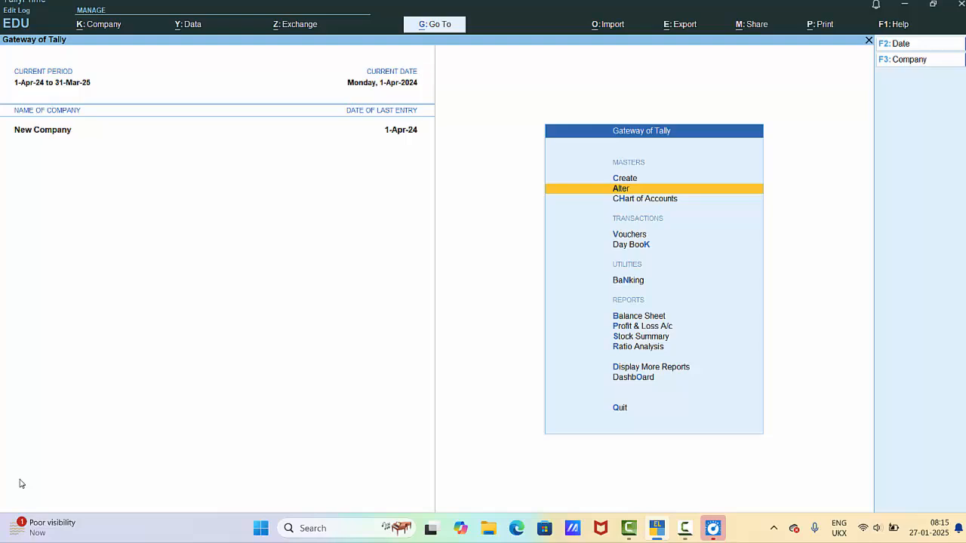
# Open the Cash purchase voucher from the Day Book for alteration
pyautogui.press('d')
pyautogui.press('d')
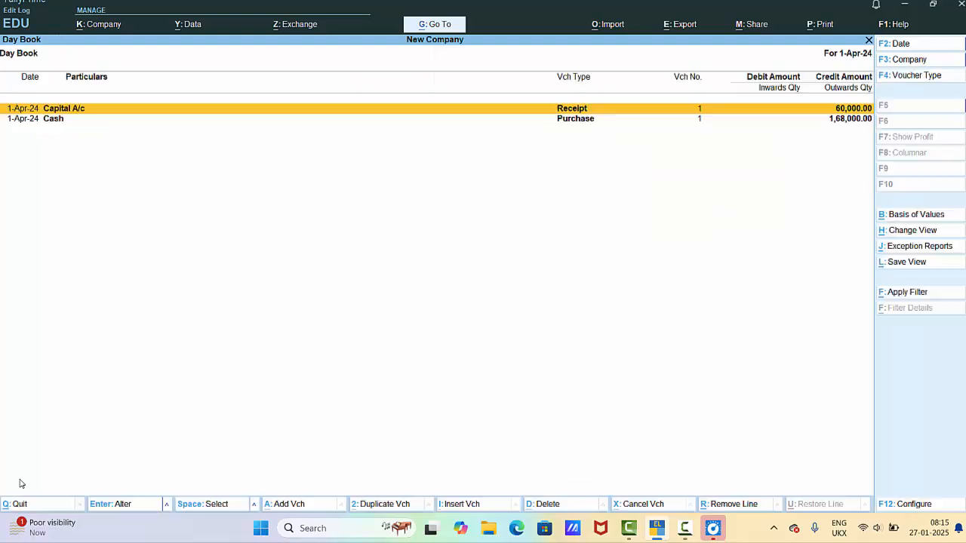
pyautogui.press('Down')
pyautogui.press('Return')
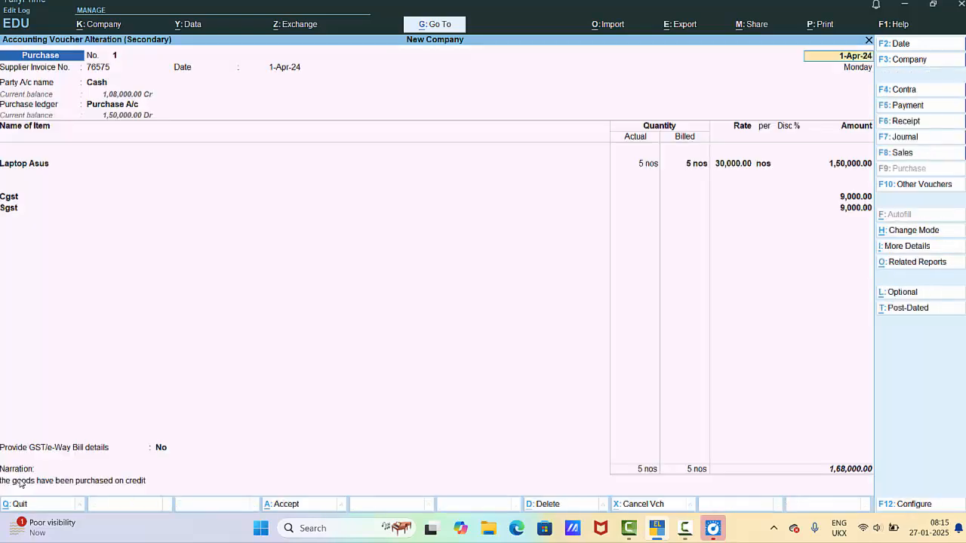
# Keep the voucher's date, supplier invoice details and Cash party, and leave the Receipt Details blank
pyautogui.press('Return')
pyautogui.press('Return')
pyautogui.press('Return')
pyautogui.press('Return')
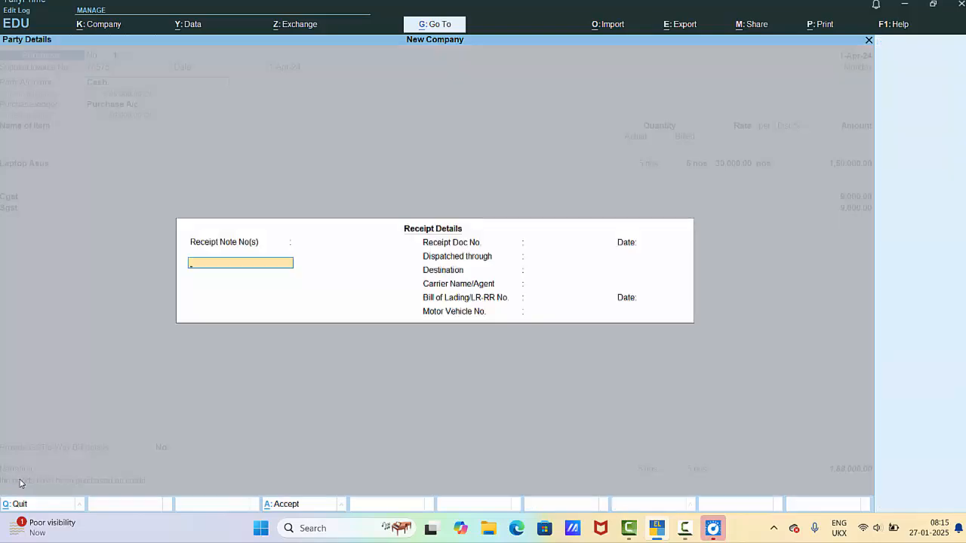
pyautogui.press('Return')
pyautogui.press('Return')
pyautogui.press('Return')
pyautogui.press('Return')
pyautogui.press('Return')
pyautogui.press('Return')
pyautogui.press('Return')
pyautogui.press('Return')
pyautogui.press('Return')
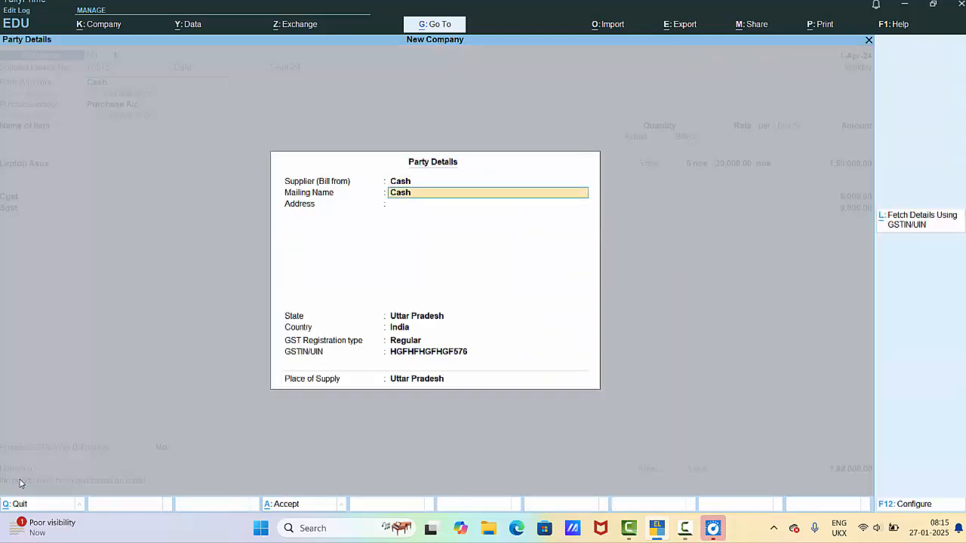
# Accept the existing Party Details for Cash and keep Purchase A/c as the purchase ledger
pyautogui.press('Return')
pyautogui.press('Return')
pyautogui.press('Return')
pyautogui.press('Return')
pyautogui.press('Return')
pyautogui.press('Return')
pyautogui.press('Return')
pyautogui.press('Return')
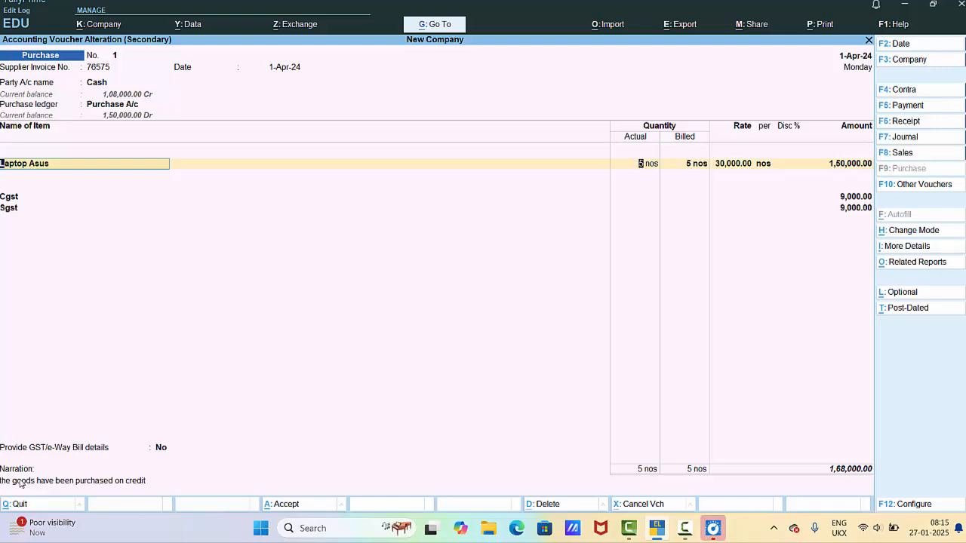
# Keep the Laptop Asus item, the Cgst and Sgst lines and the No setting for GST/e-Way Bill details
pyautogui.press('Return')
pyautogui.press('Return')
pyautogui.press('Return')
pyautogui.press('Return')
pyautogui.press('Return')
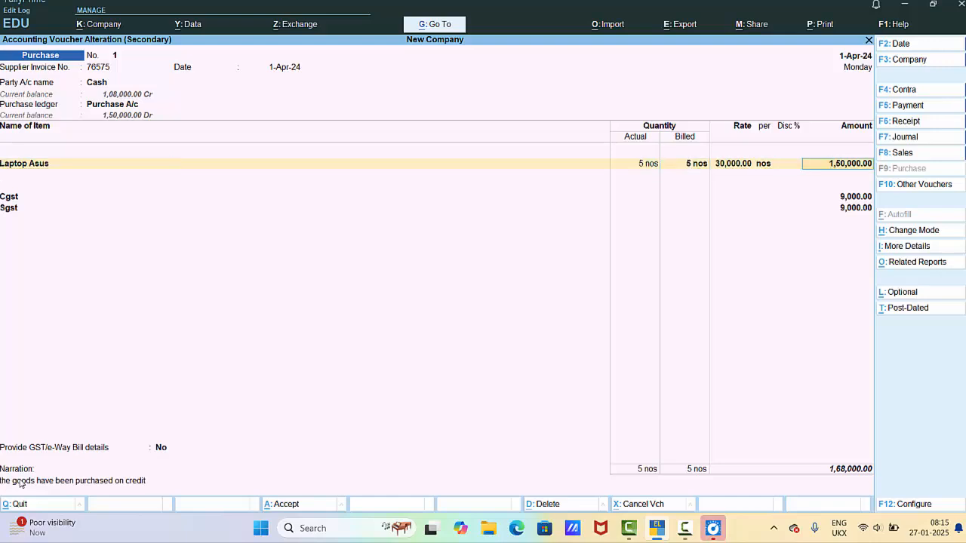
pyautogui.press('Return')
pyautogui.press('Return')
pyautogui.press('Return')
pyautogui.press('Return')
pyautogui.press('Return')
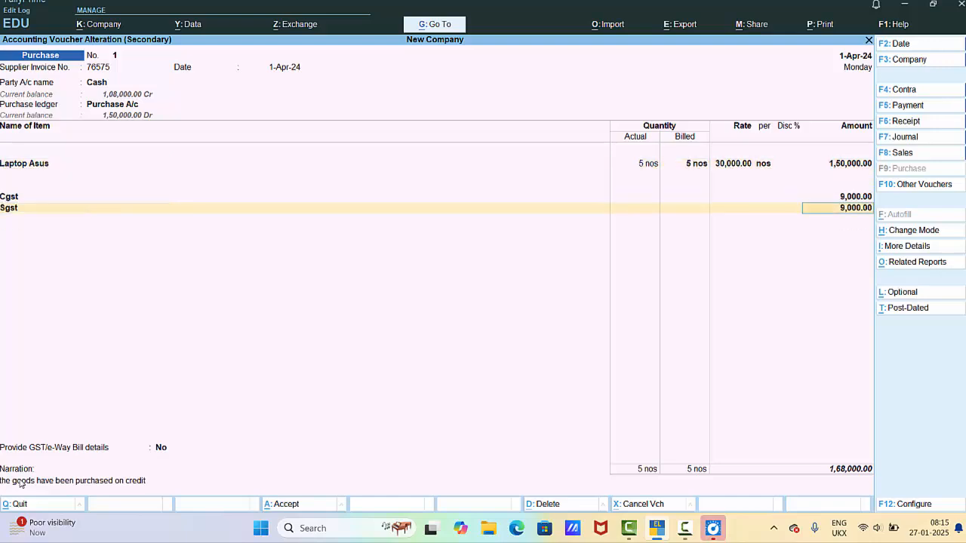
pyautogui.press('Return')
pyautogui.press('Return')
pyautogui.press('Return')
pyautogui.press('Return')
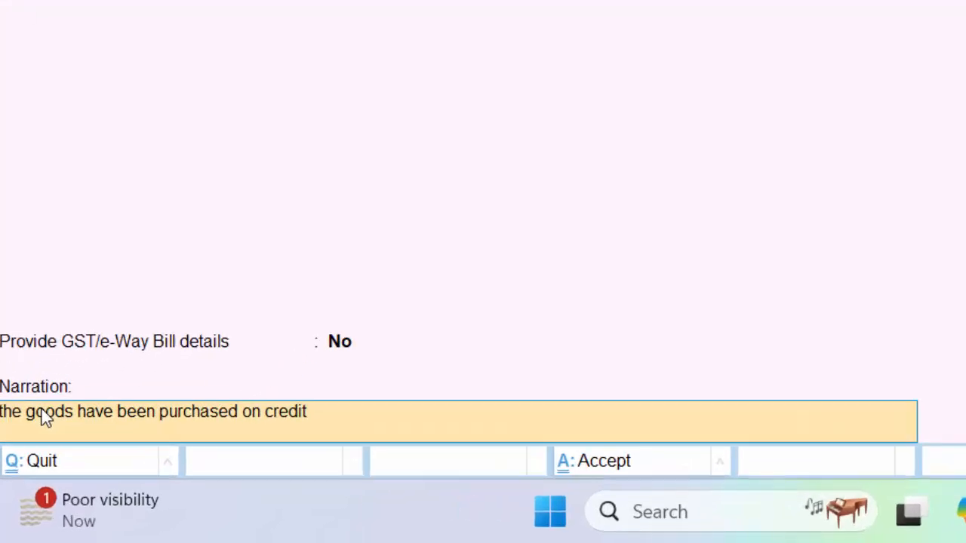
# Change the narration to "the goods have been purchased on cash" and save the altered purchase voucher
pyautogui.press('Right')
pyautogui.press('Right')
pyautogui.press('Right')
pyautogui.press('Right')
pyautogui.press('Right')
pyautogui.press('Right')
pyautogui.press('Right')
pyautogui.press('BackSpace')
pyautogui.press('BackSpace')
pyautogui.press('BackSpace')
pyautogui.press('BackSpace')
pyautogui.press('BackSpace')
pyautogui.press('BackSpace')
pyautogui.write('cash')
pyautogui.press('Return')
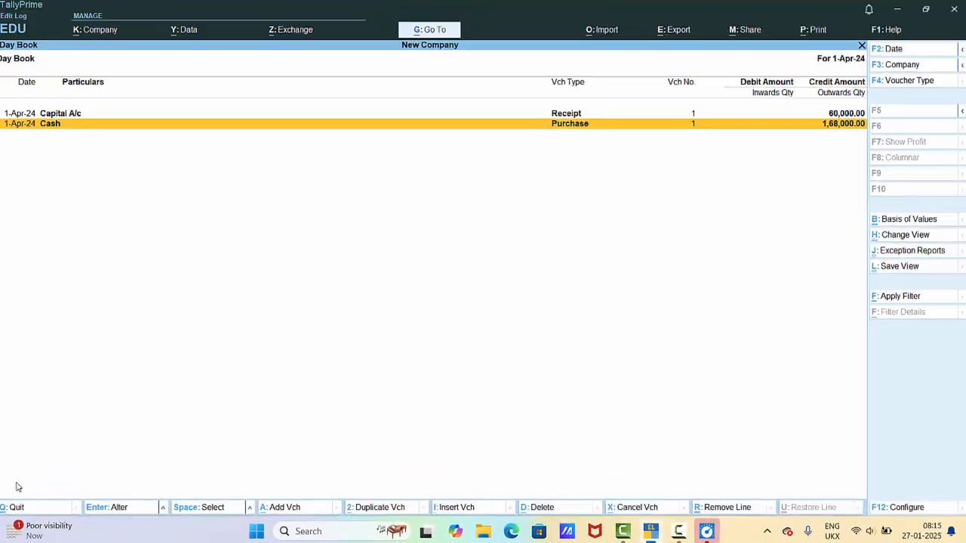
# Reopen the Cash purchase voucher from the Day Book and show the print preview of its invoice
pyautogui.press('Return')
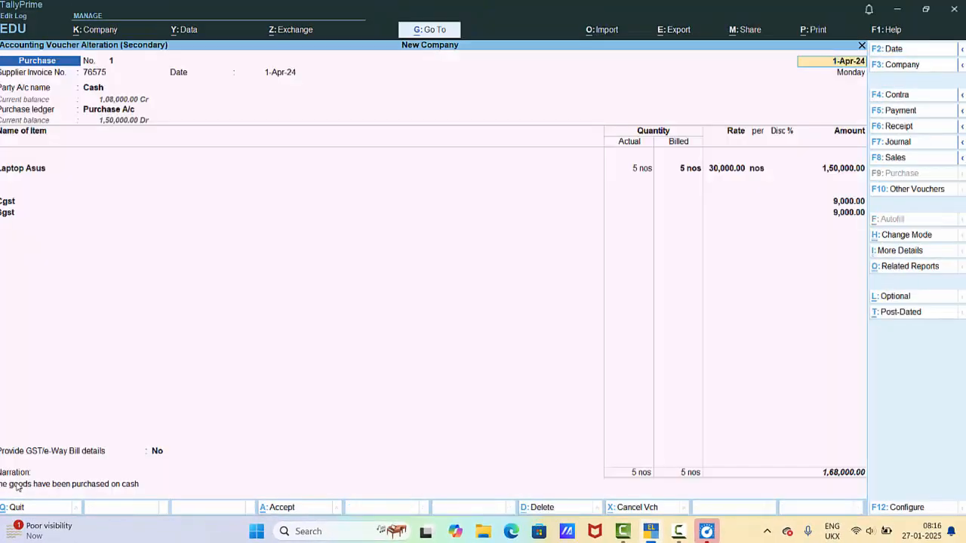
pyautogui.hotkey('alt', 'p')
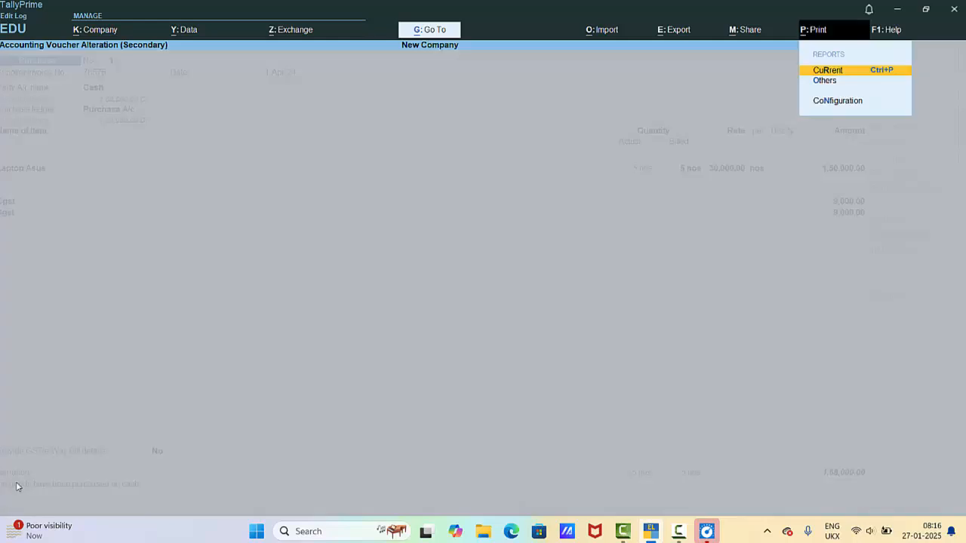
pyautogui.press('Return')
pyautogui.press('i')
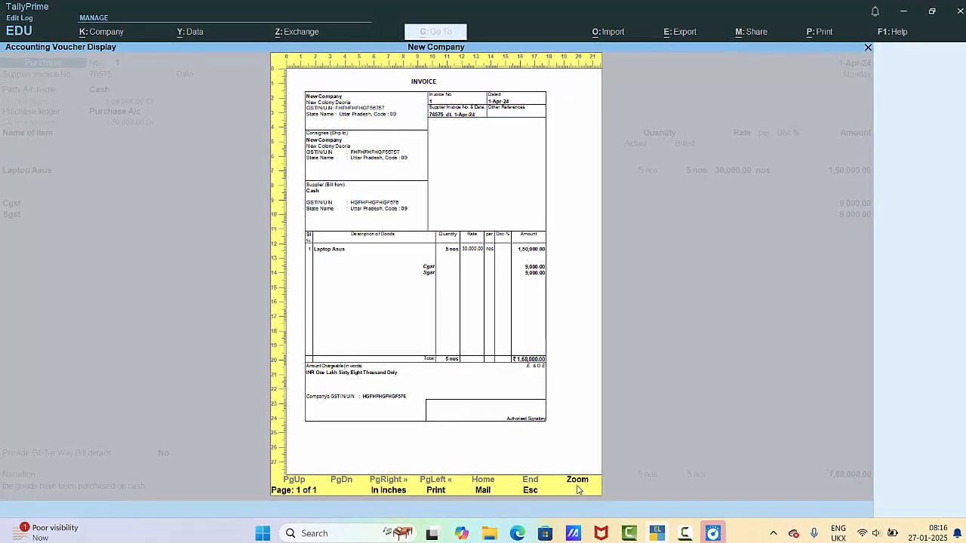
# Zoom in on the purchase invoice preview to inspect it, close it and return to the Gateway of Tally
pyautogui.click(578, 480)
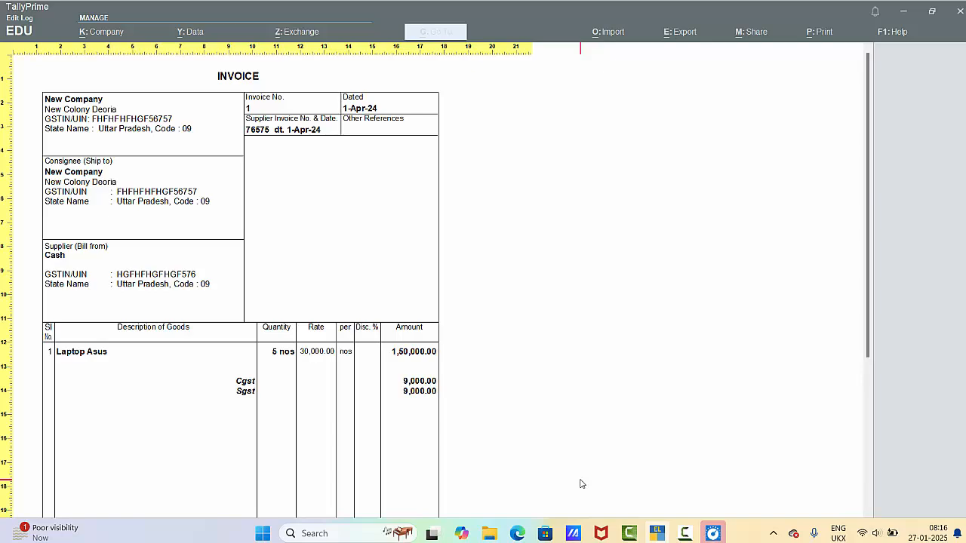
pyautogui.click(581, 484)
pyautogui.press('Escape')
pyautogui.press('Escape')
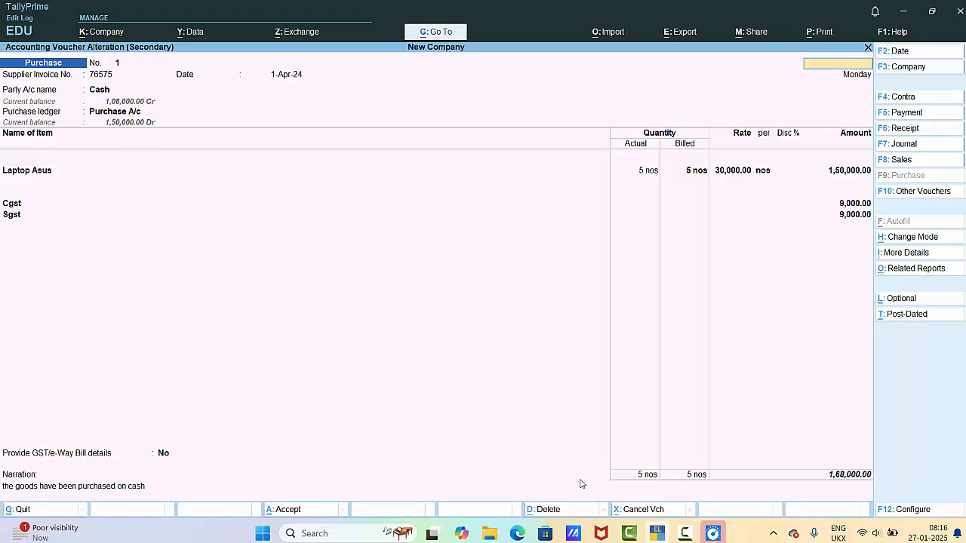
pyautogui.press('Escape')
pyautogui.press('y')
pyautogui.press('Escape')
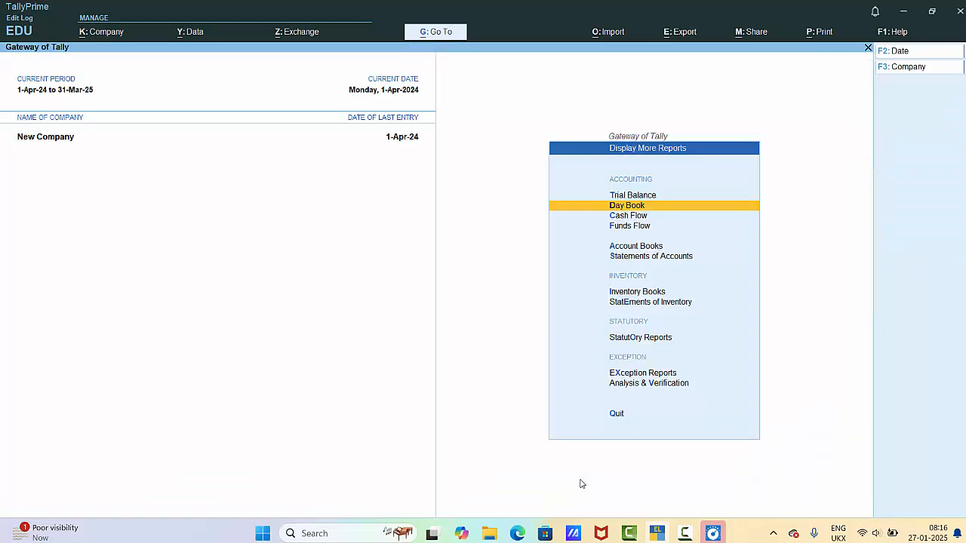
pyautogui.press('Escape')
# Start a Sales voucher with Cash as the party account, leaving the dispatch details blank and keeping the default buyer details
pyautogui.press('v')
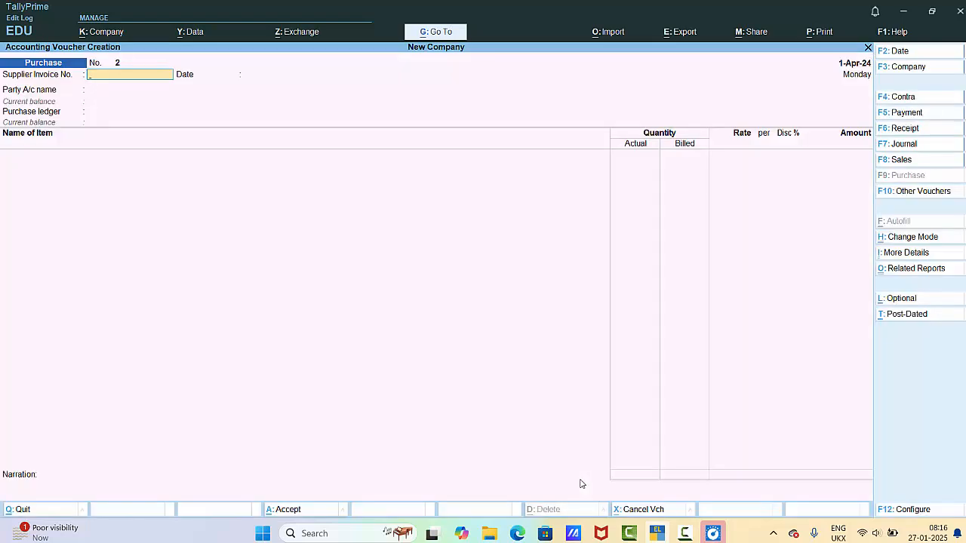
pyautogui.click(903, 160)
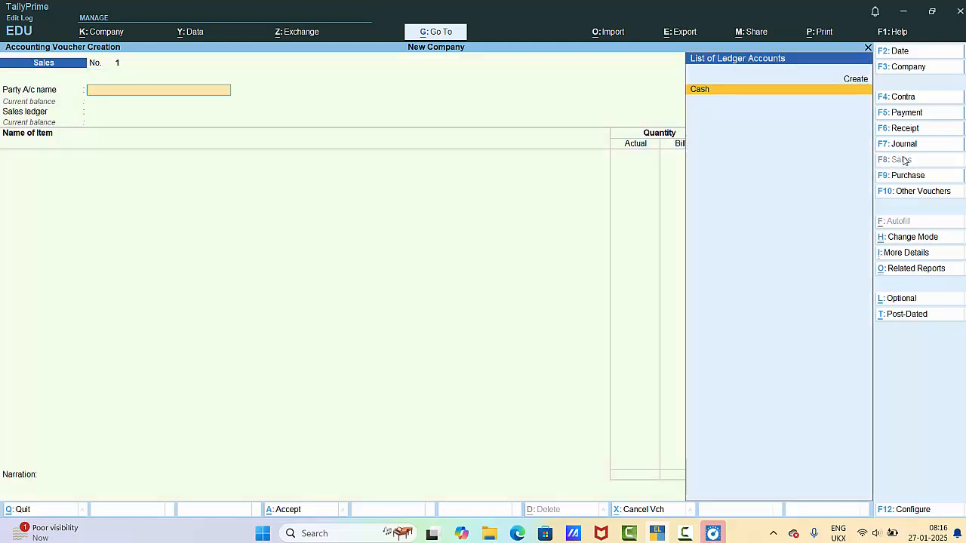
pyautogui.press('Return')
pyautogui.press('Return')
pyautogui.press('Return')
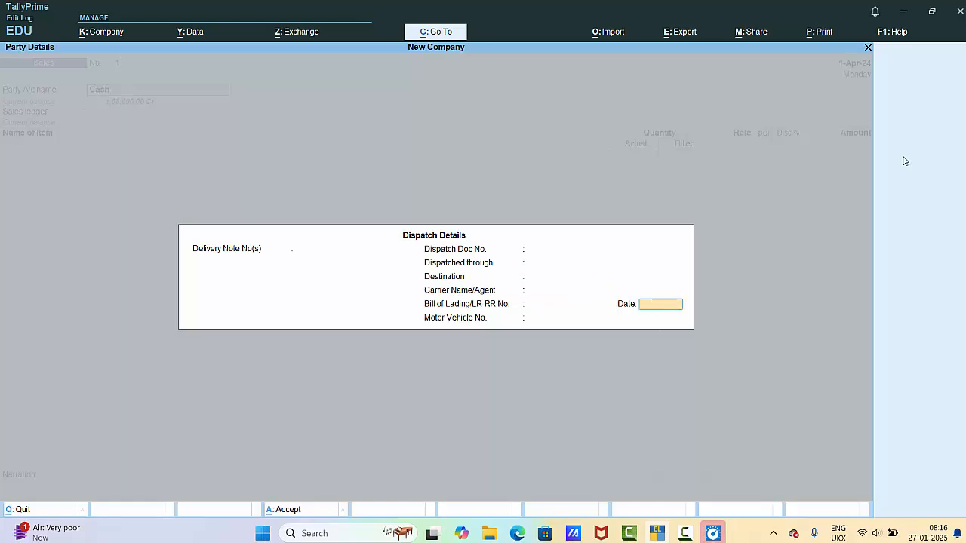
pyautogui.press('Return')
pyautogui.press('Return')
pyautogui.press('Return')
pyautogui.press('Return')
pyautogui.press('Return')
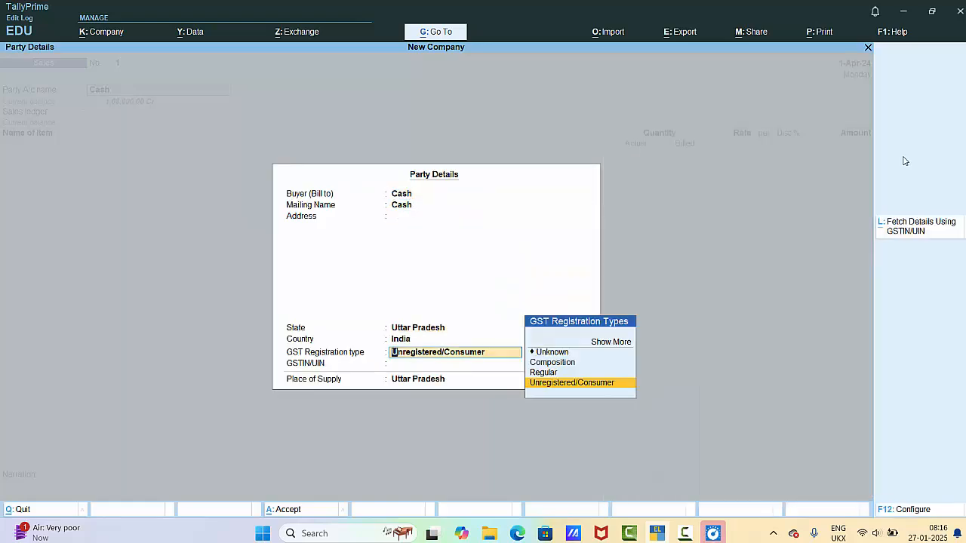
# Set the buyer's GST registration type to Regular, leave GSTIN/UIN blank and keep Uttar Pradesh as place of supply
pyautogui.press('Up')
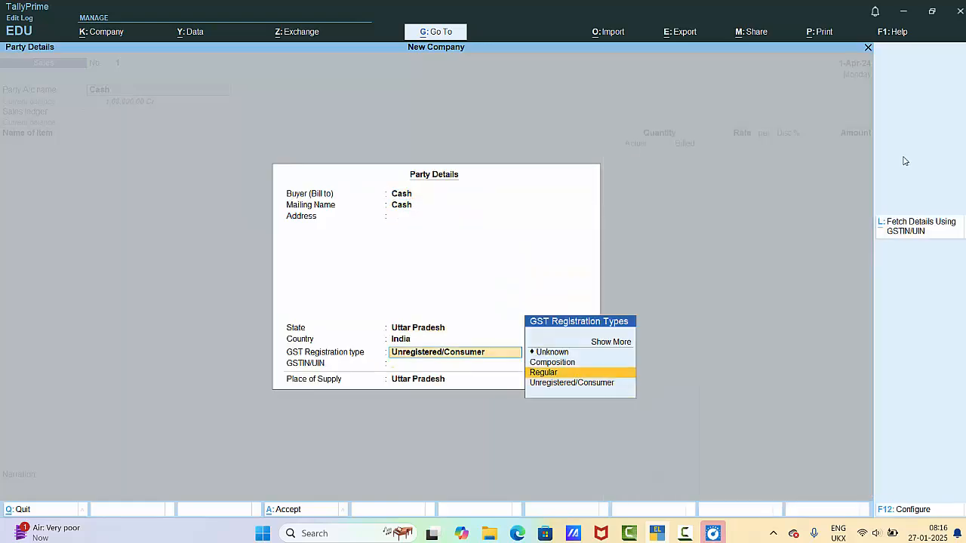
pyautogui.press('Return')
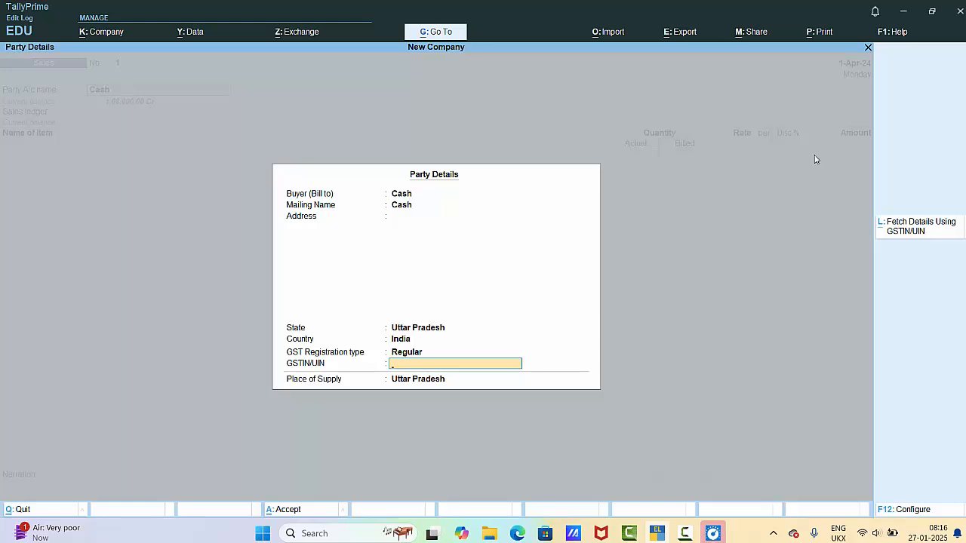
pyautogui.press('Return')
pyautogui.press('Return')
# Create a sales ledger from the voucher, named Sales A/c, under the Sales Accounts group
pyautogui.press('Return')
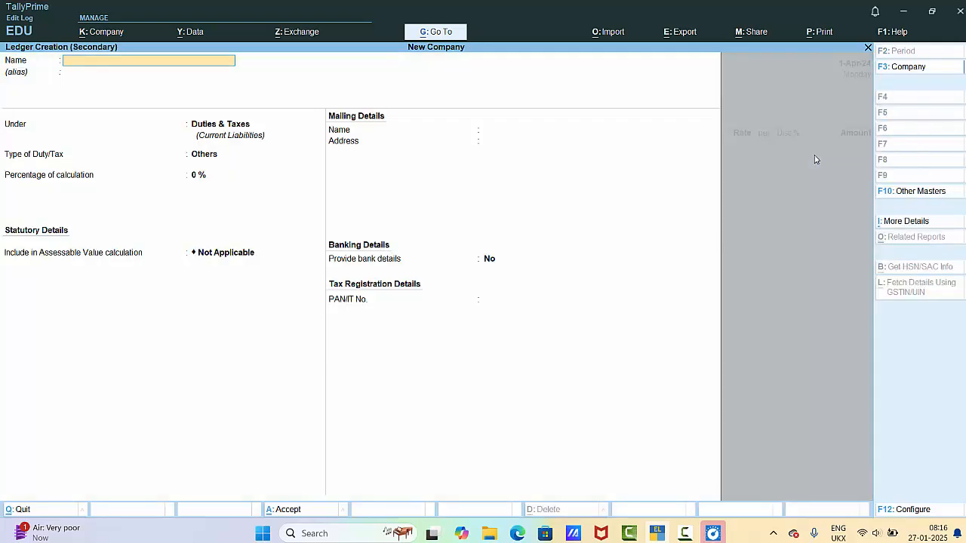
pyautogui.write('Sales')
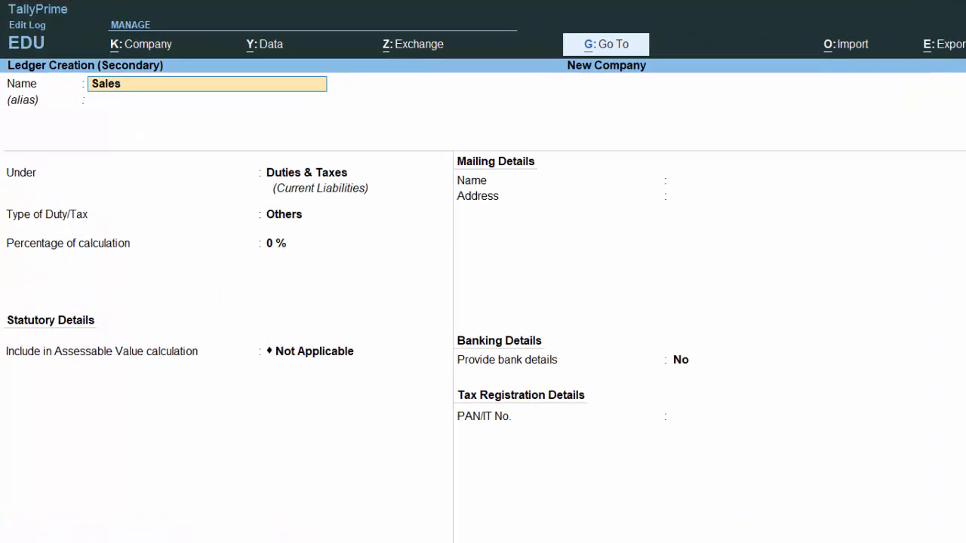
pyautogui.write(' a/c')
pyautogui.press('Return')
pyautogui.press('Return')
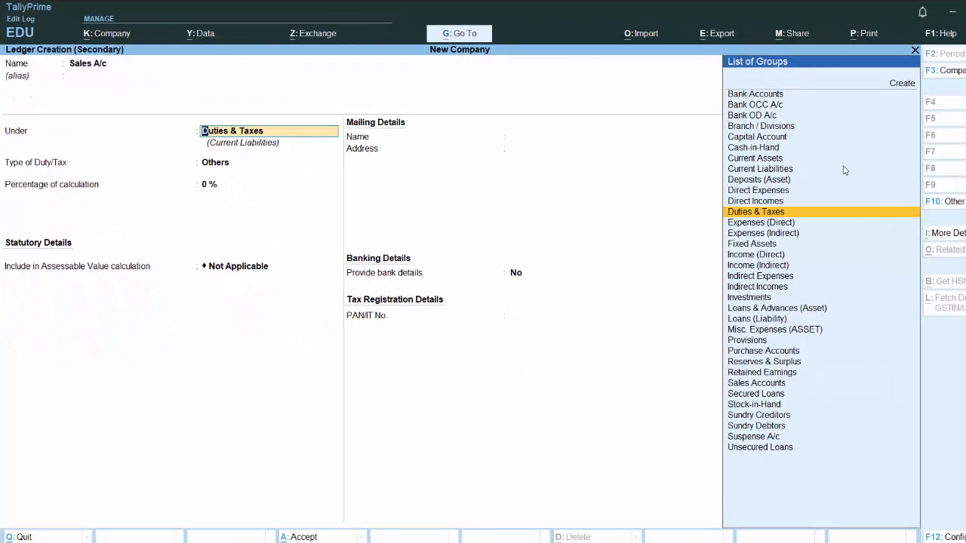
pyautogui.write('s')
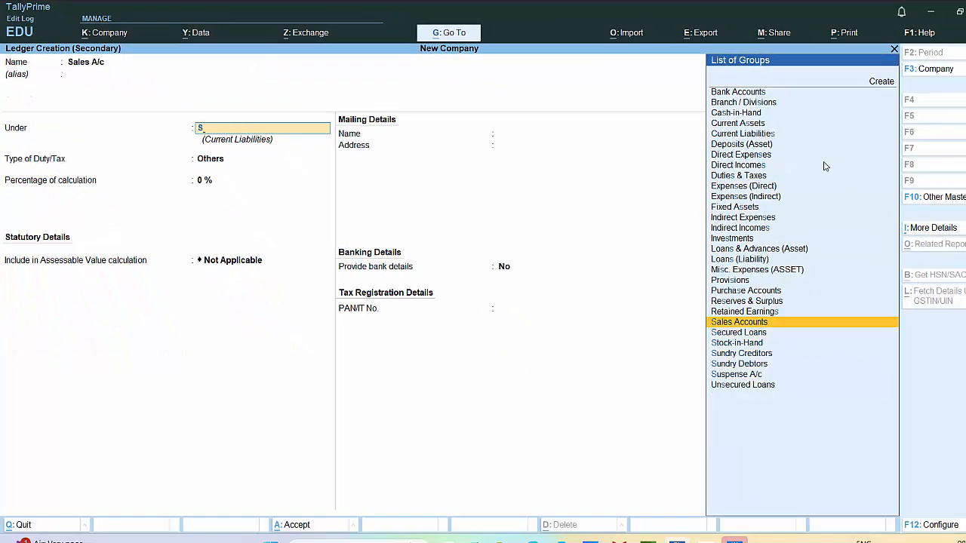
pyautogui.press('Return')
# Keep GST applicable with HSN/SAC and GST rate details as per Company/Group, and save the Sales A/c ledger
pyautogui.press('Return')
pyautogui.press('Return')
pyautogui.press('Return')
pyautogui.press('Return')
pyautogui.press('Return')
pyautogui.press('Return')
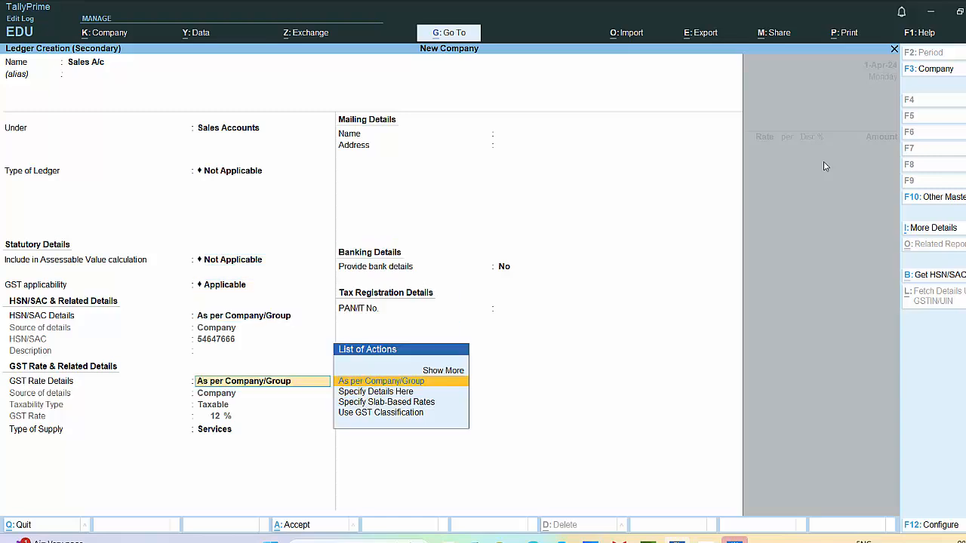
pyautogui.press('Return')
pyautogui.press('Return')
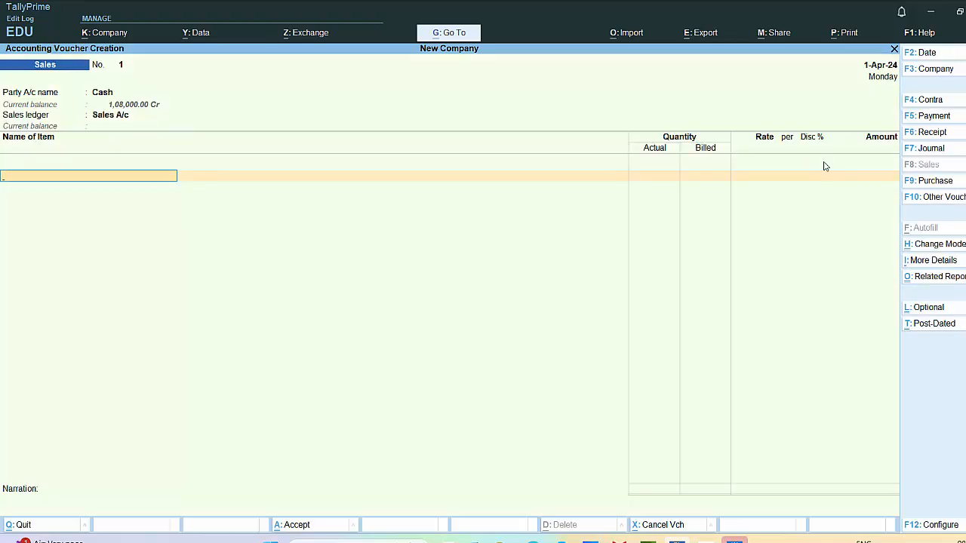
# Select Laptop Asus as the sales item and enter an actual quantity of 2 nos
pyautogui.write('L')
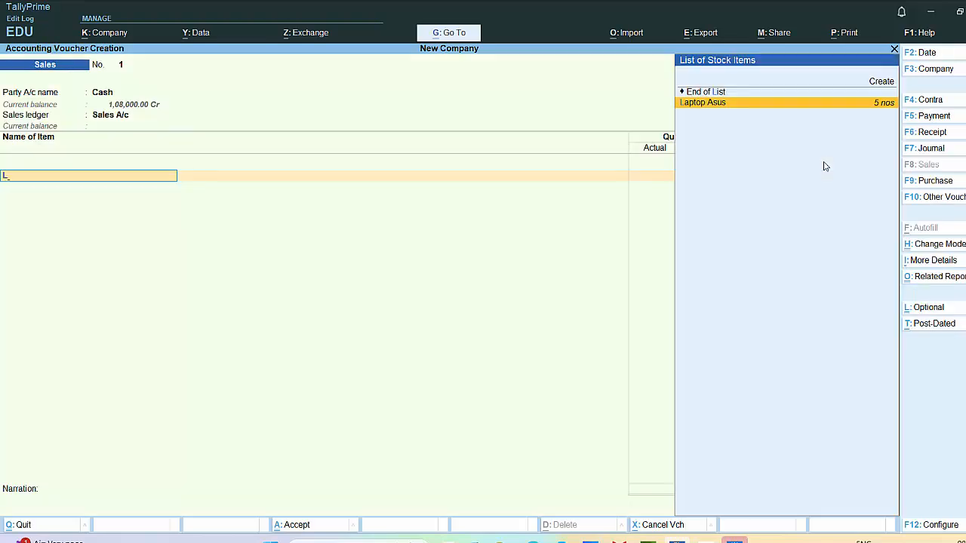
pyautogui.press('Return')
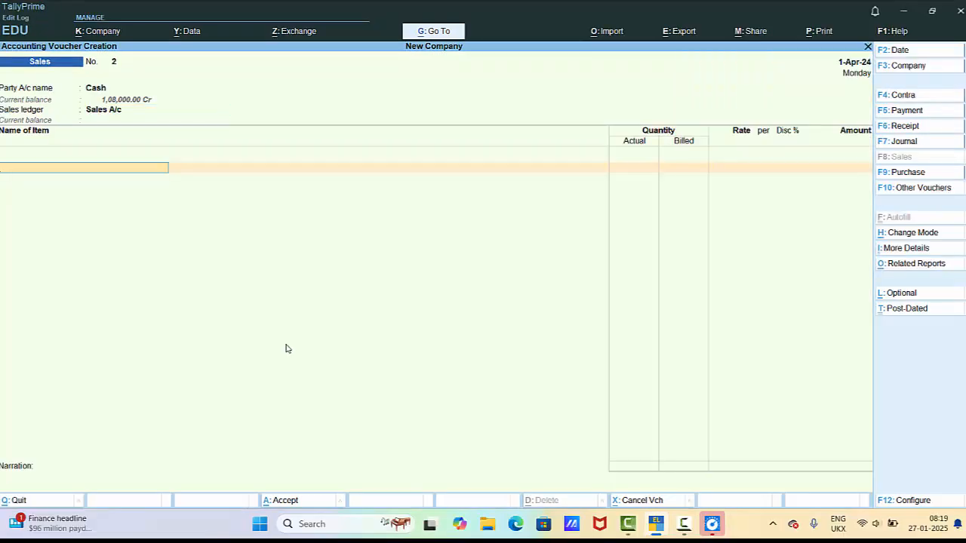
pyautogui.write('A')
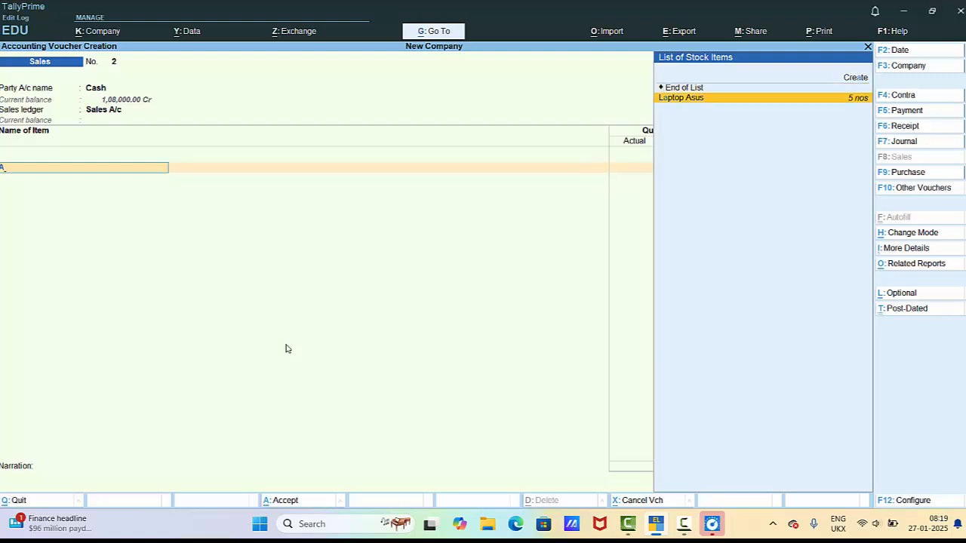
pyautogui.press('Return')
pyautogui.write('1')
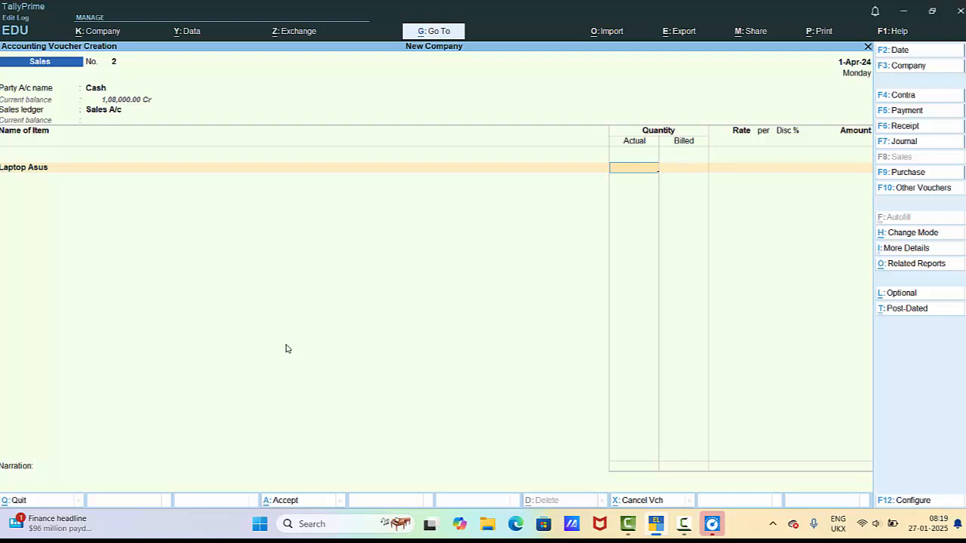
pyautogui.write('2')
pyautogui.press('Return')
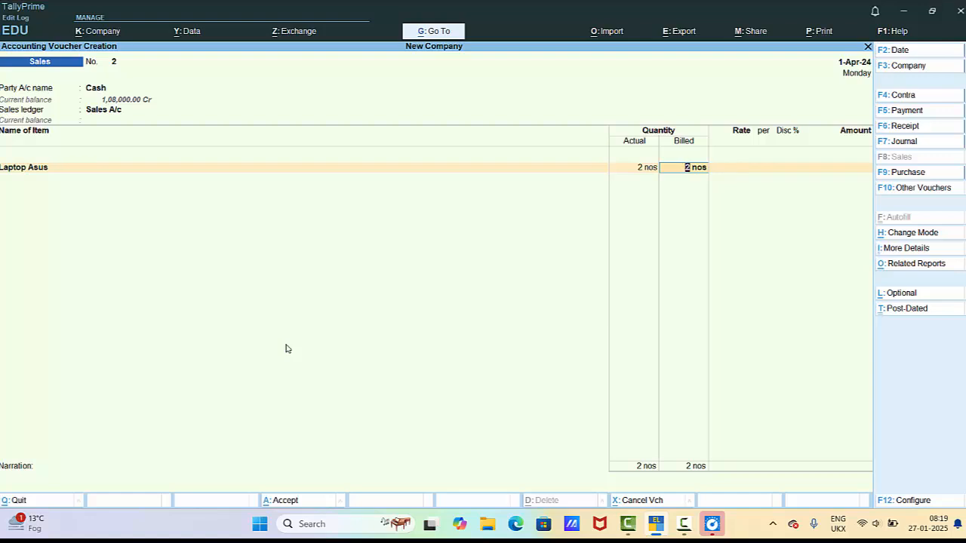
# Set the Laptop Asus billed quantity to 1 nos at a rate of 50,000 without discount, and end the item list
pyautogui.write('1')
pyautogui.press('Return')
pyautogui.write('5000')
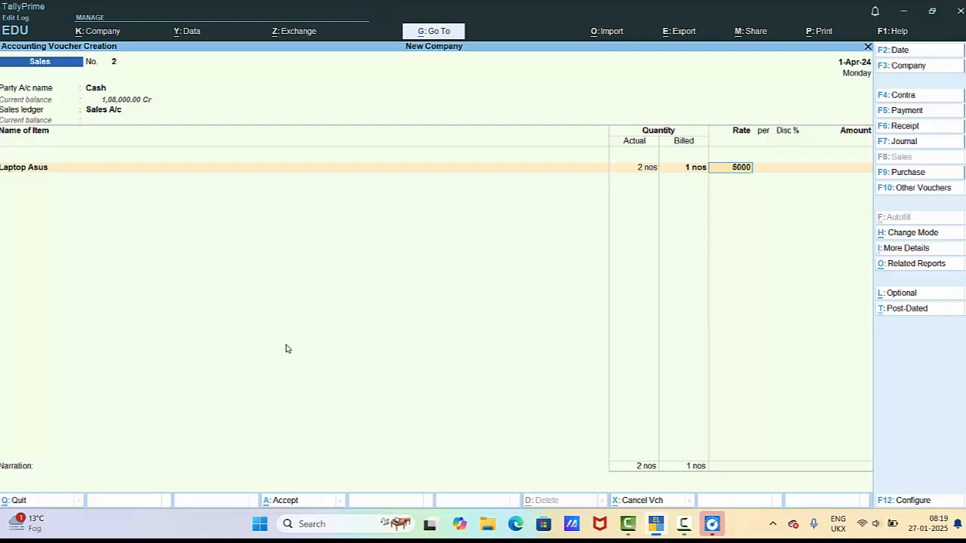
pyautogui.write('0')
pyautogui.press('Return')
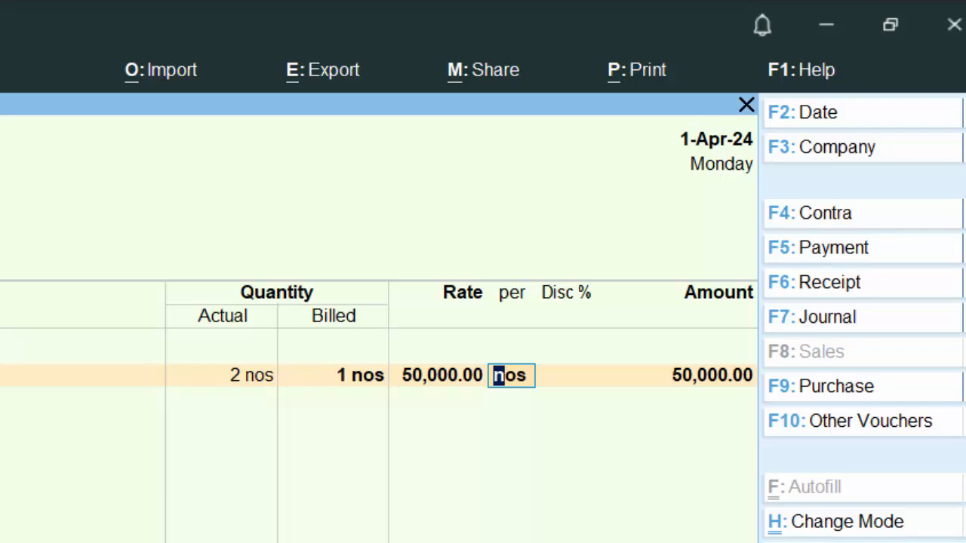
pyautogui.press('Return')
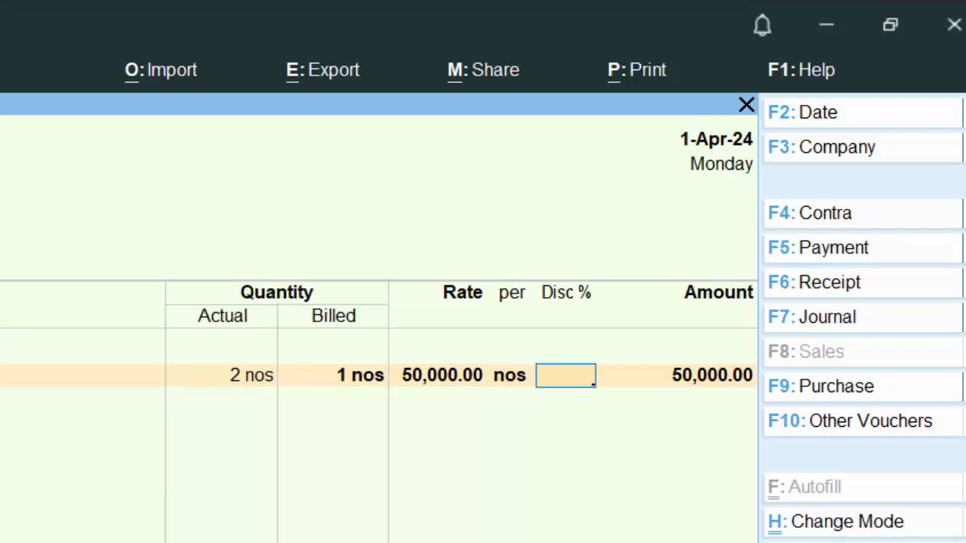
pyautogui.press('Return')
pyautogui.press('Return')
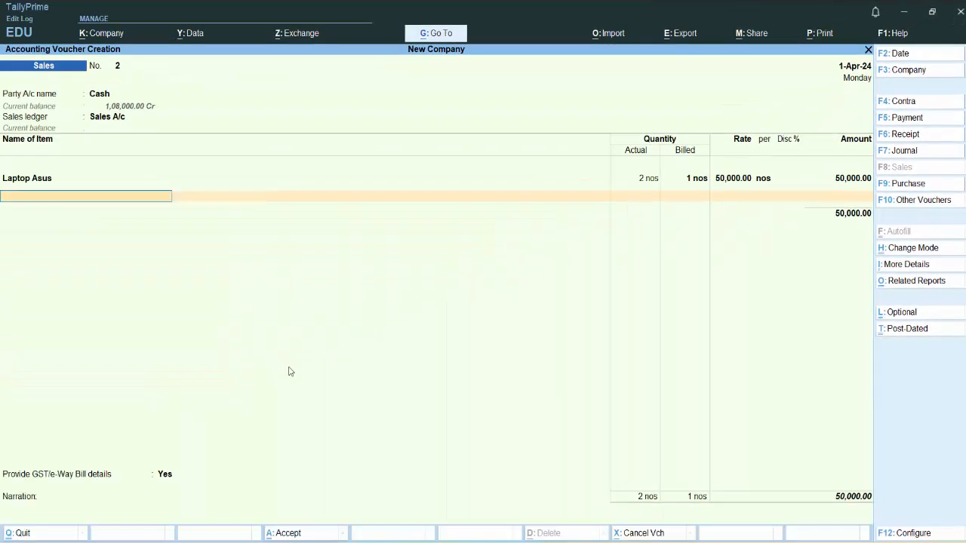
pyautogui.press('Return')
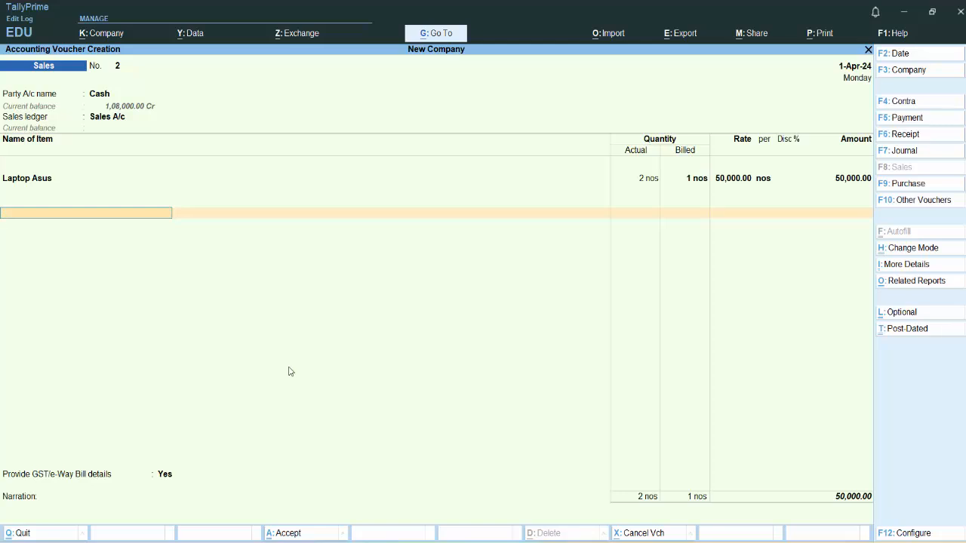
# Add the Cgst and Sgst ledgers to the sales voucher, accepting the calculated tax amounts
pyautogui.write('C')
pyautogui.press('Return')
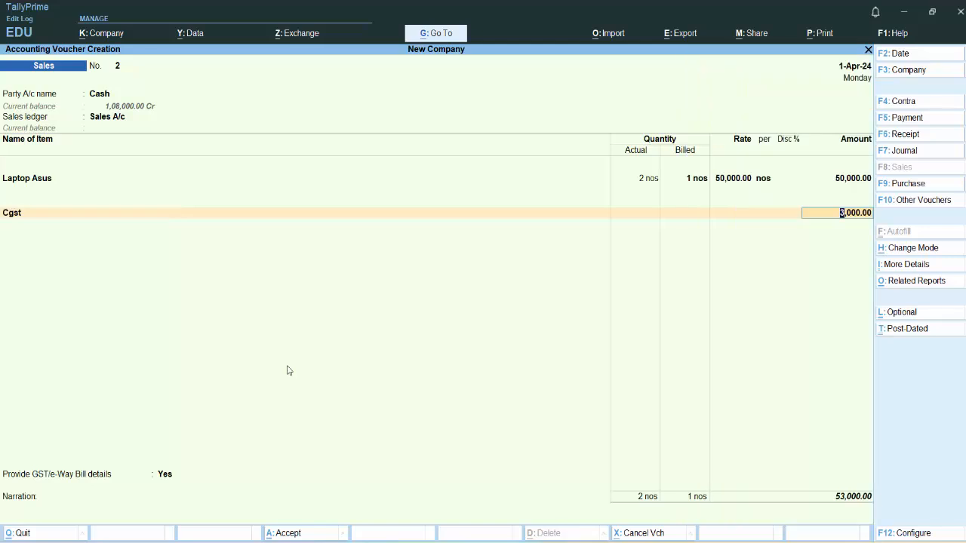
pyautogui.press('Return')
pyautogui.write('S')
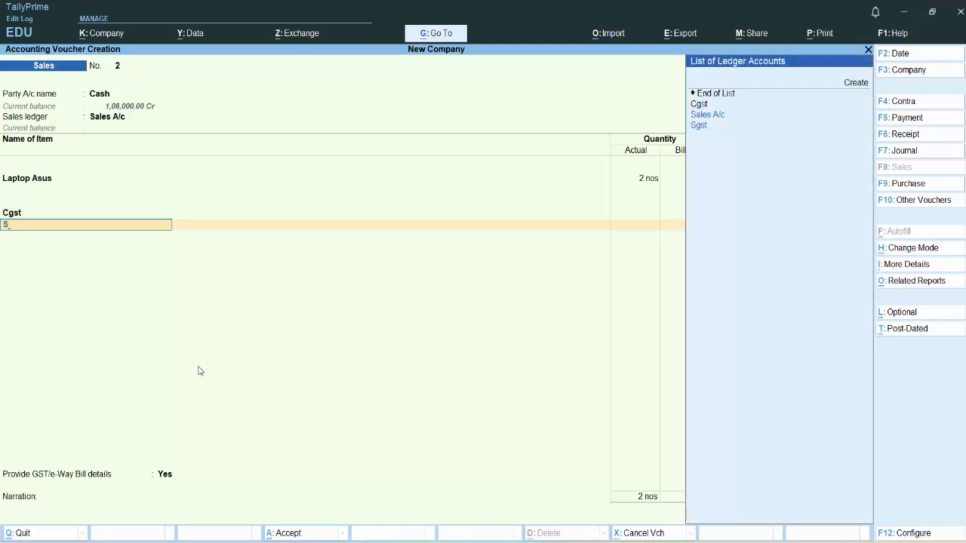
pyautogui.press('Down')
pyautogui.press('Return')
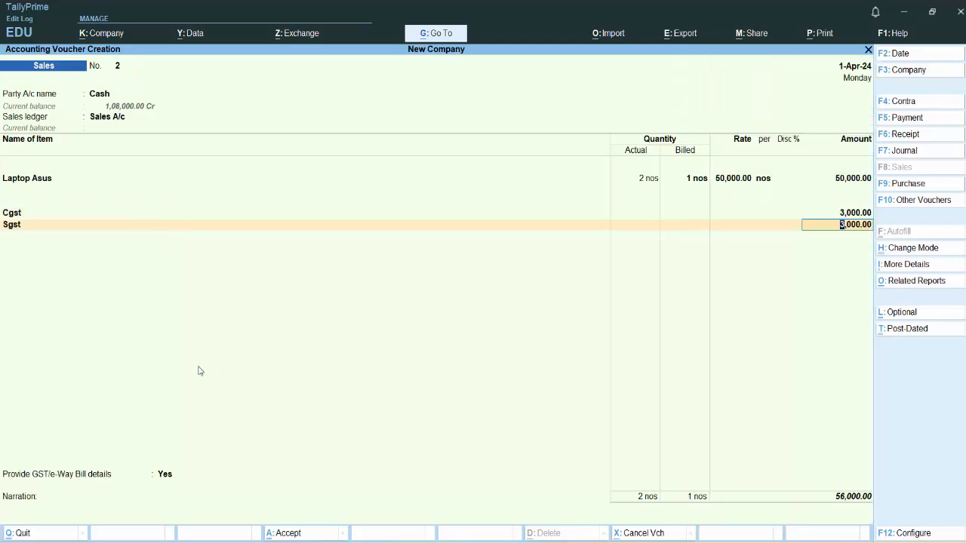
pyautogui.press('Return')
pyautogui.press('Return')
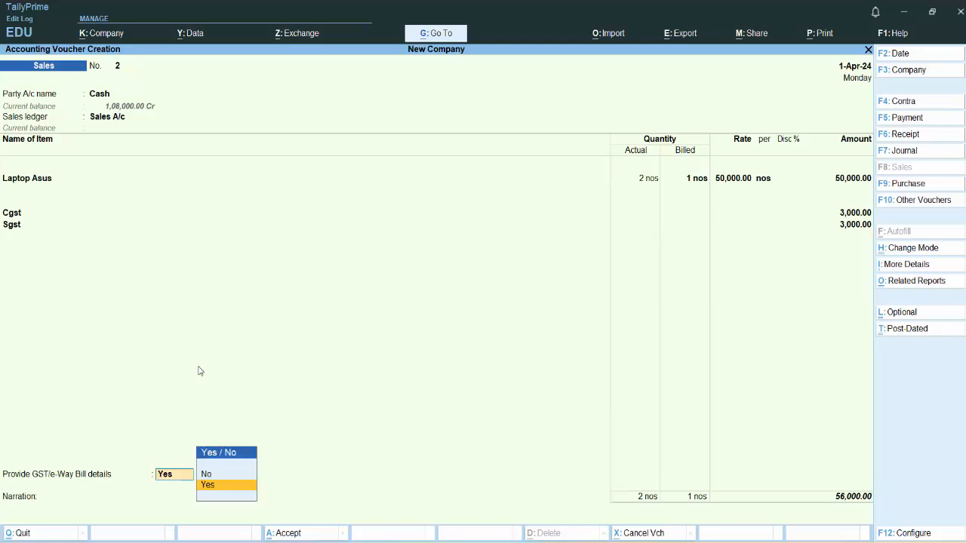
# Set Provide GST/e-Way Bill details to No, leave the narration empty and save the voucher, agreeing to send its e-Way Bill details
pyautogui.press('Up')
pyautogui.press('Return')
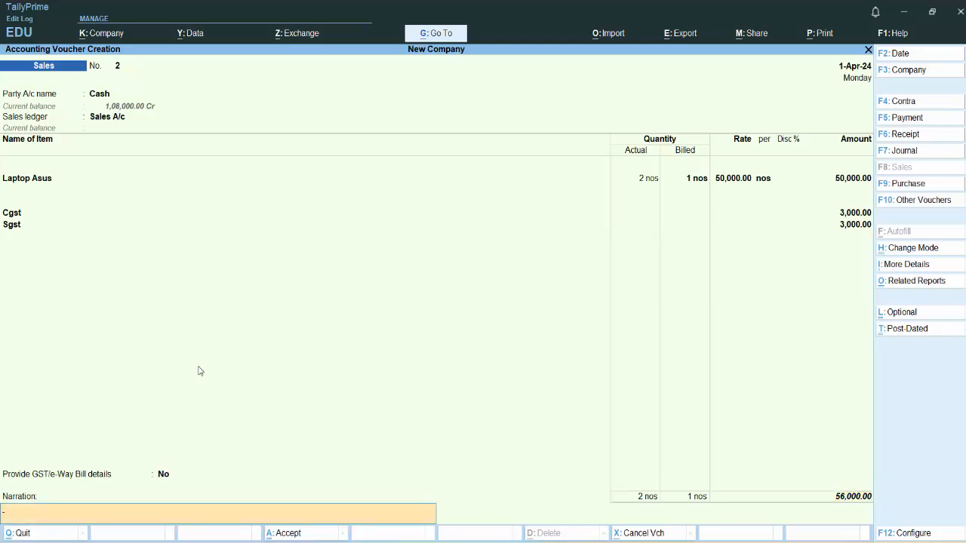
pyautogui.press('Return')
pyautogui.press('Return')
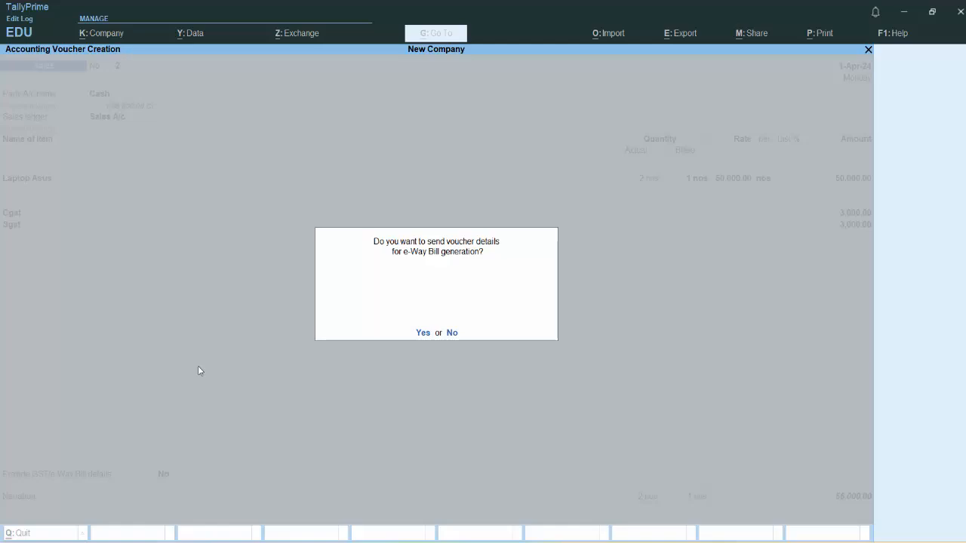
pyautogui.press('Return')
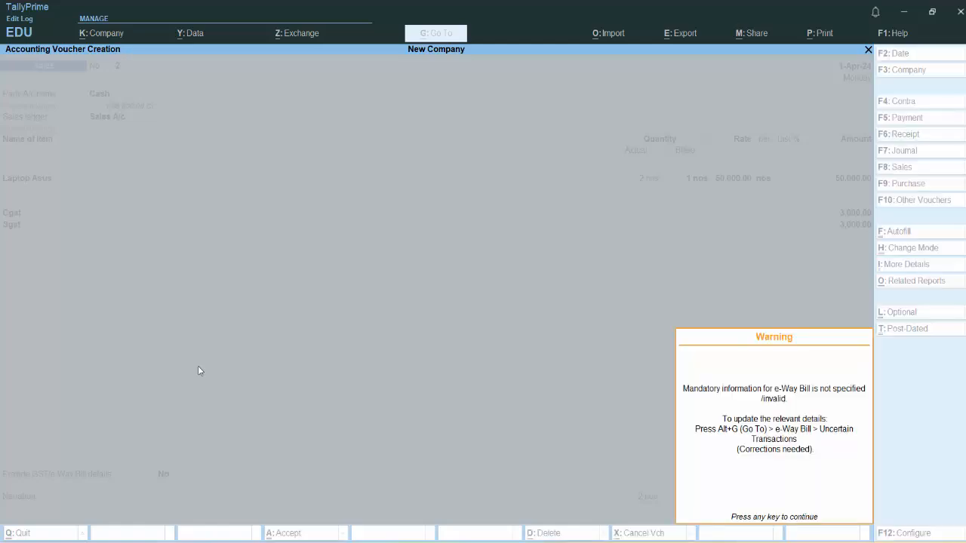